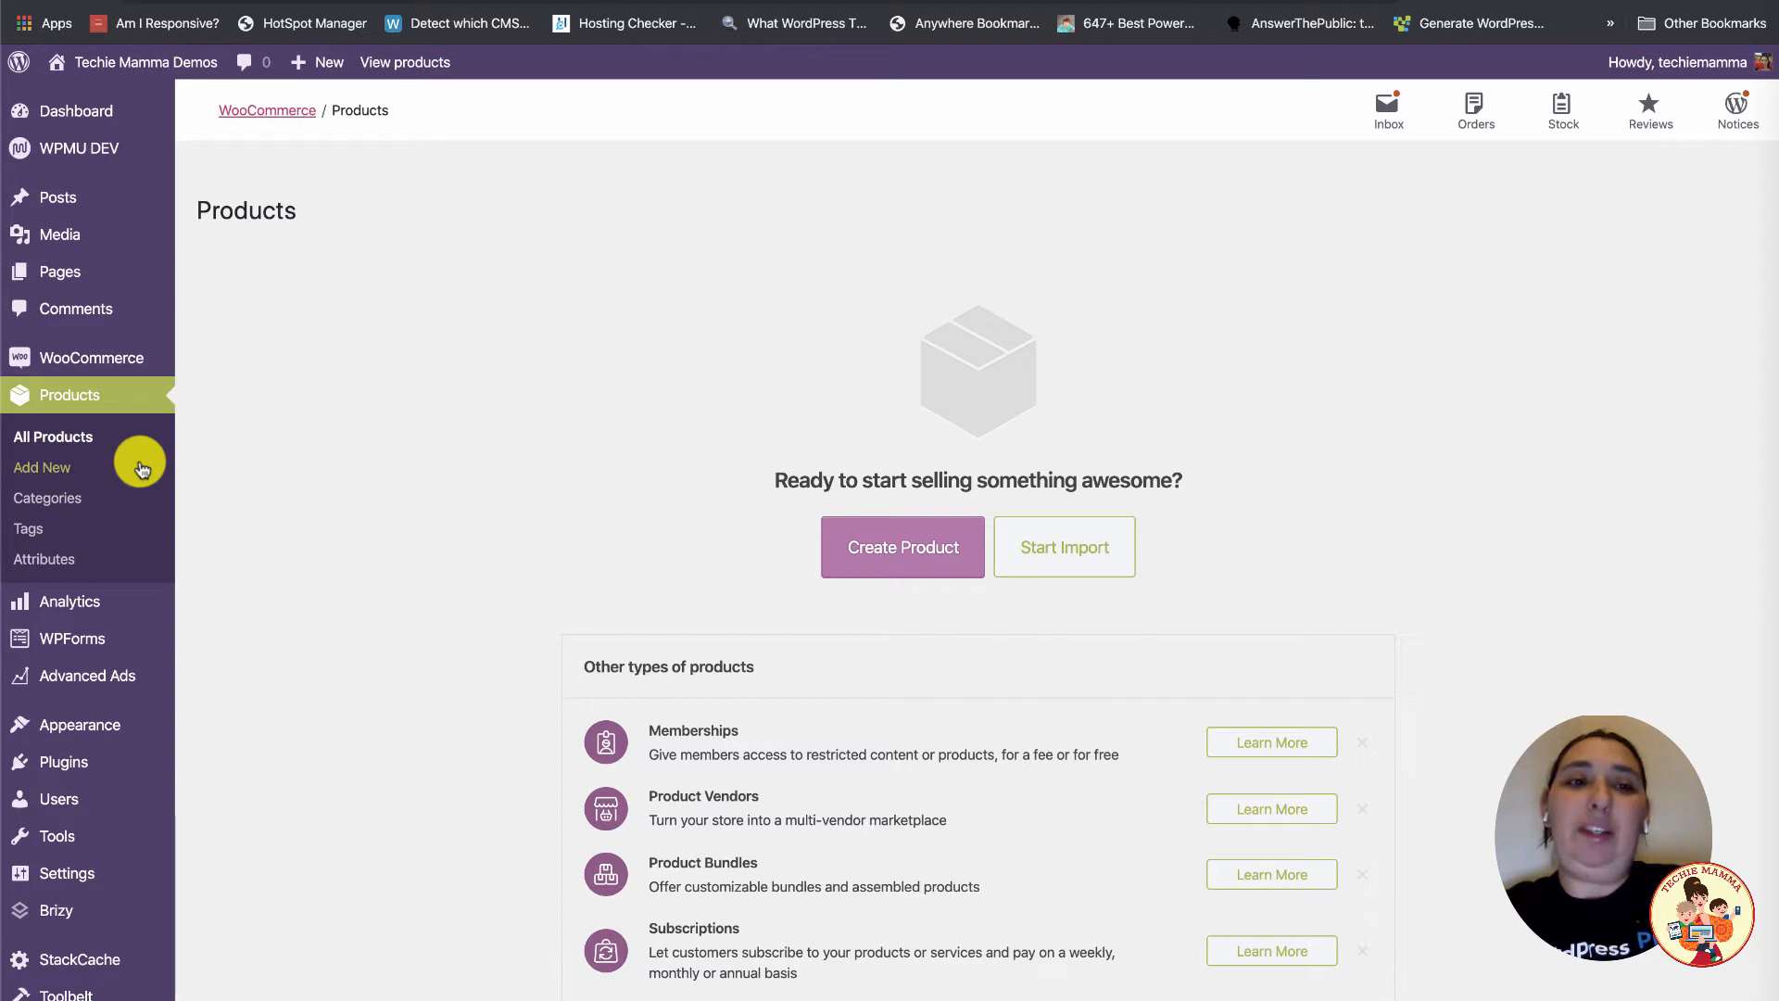
# - Start a new product named "WordPress Course" and enter "description text" as its main description
pyautogui.moveTo(50, 369)
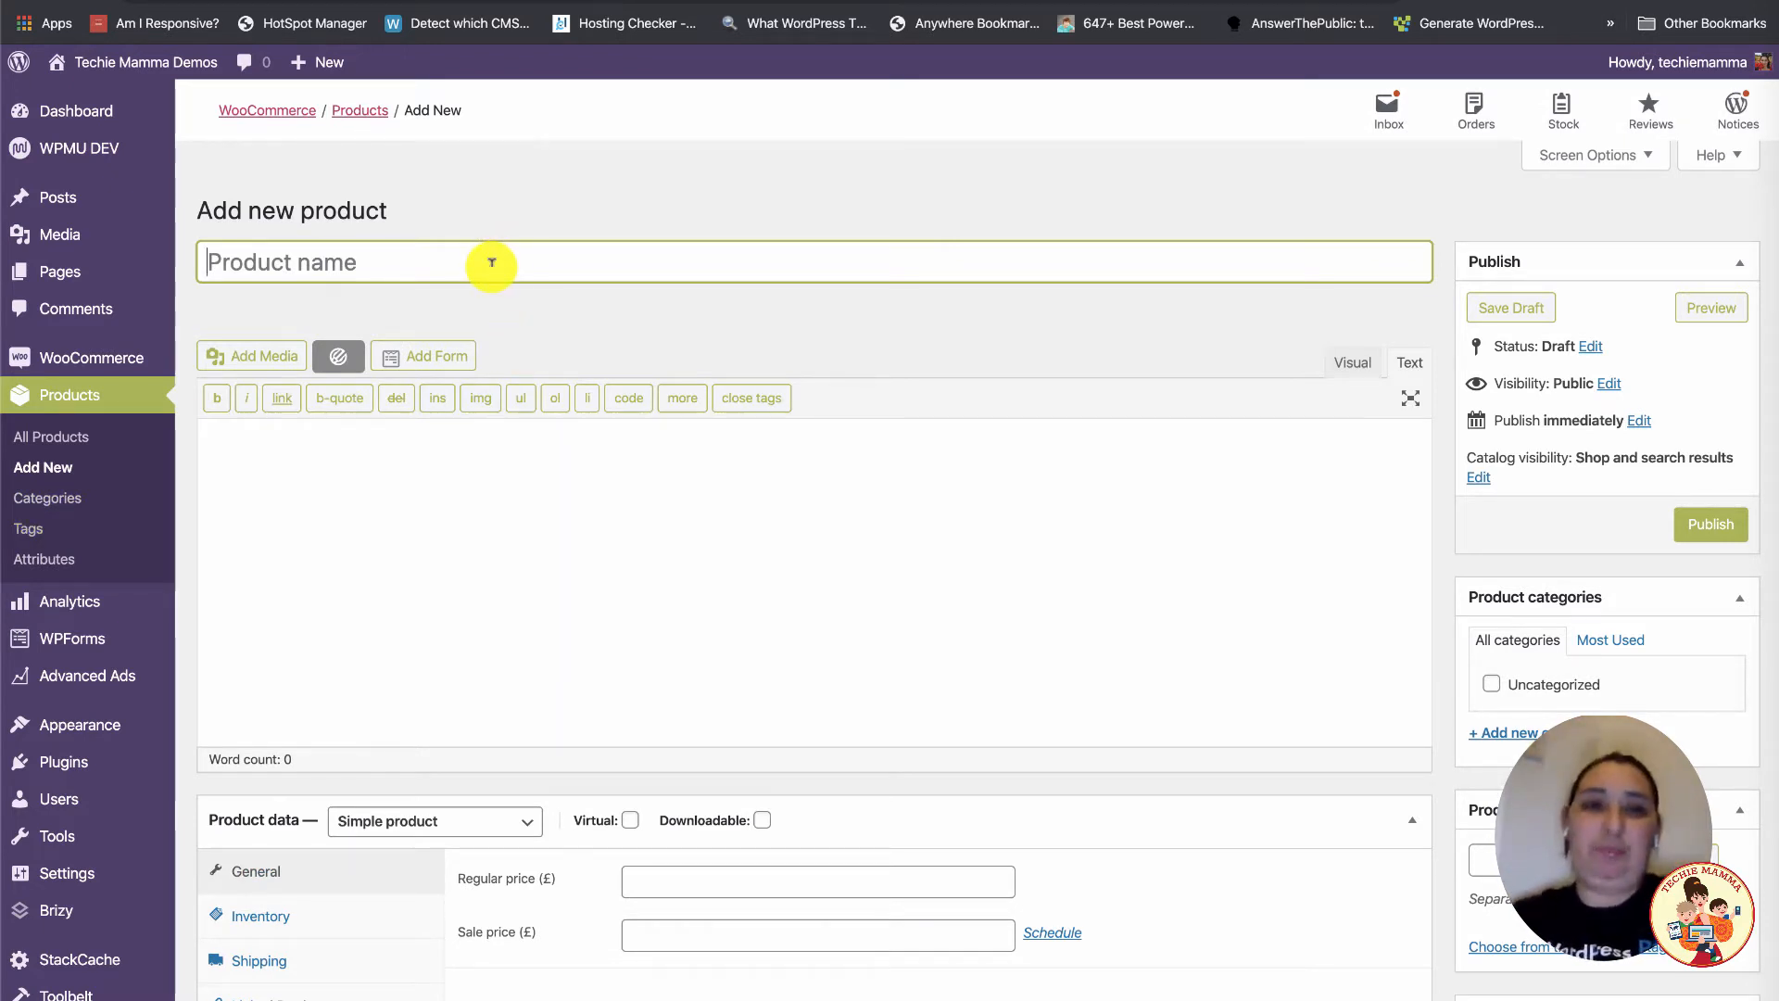
pyautogui.write('Wordpr')
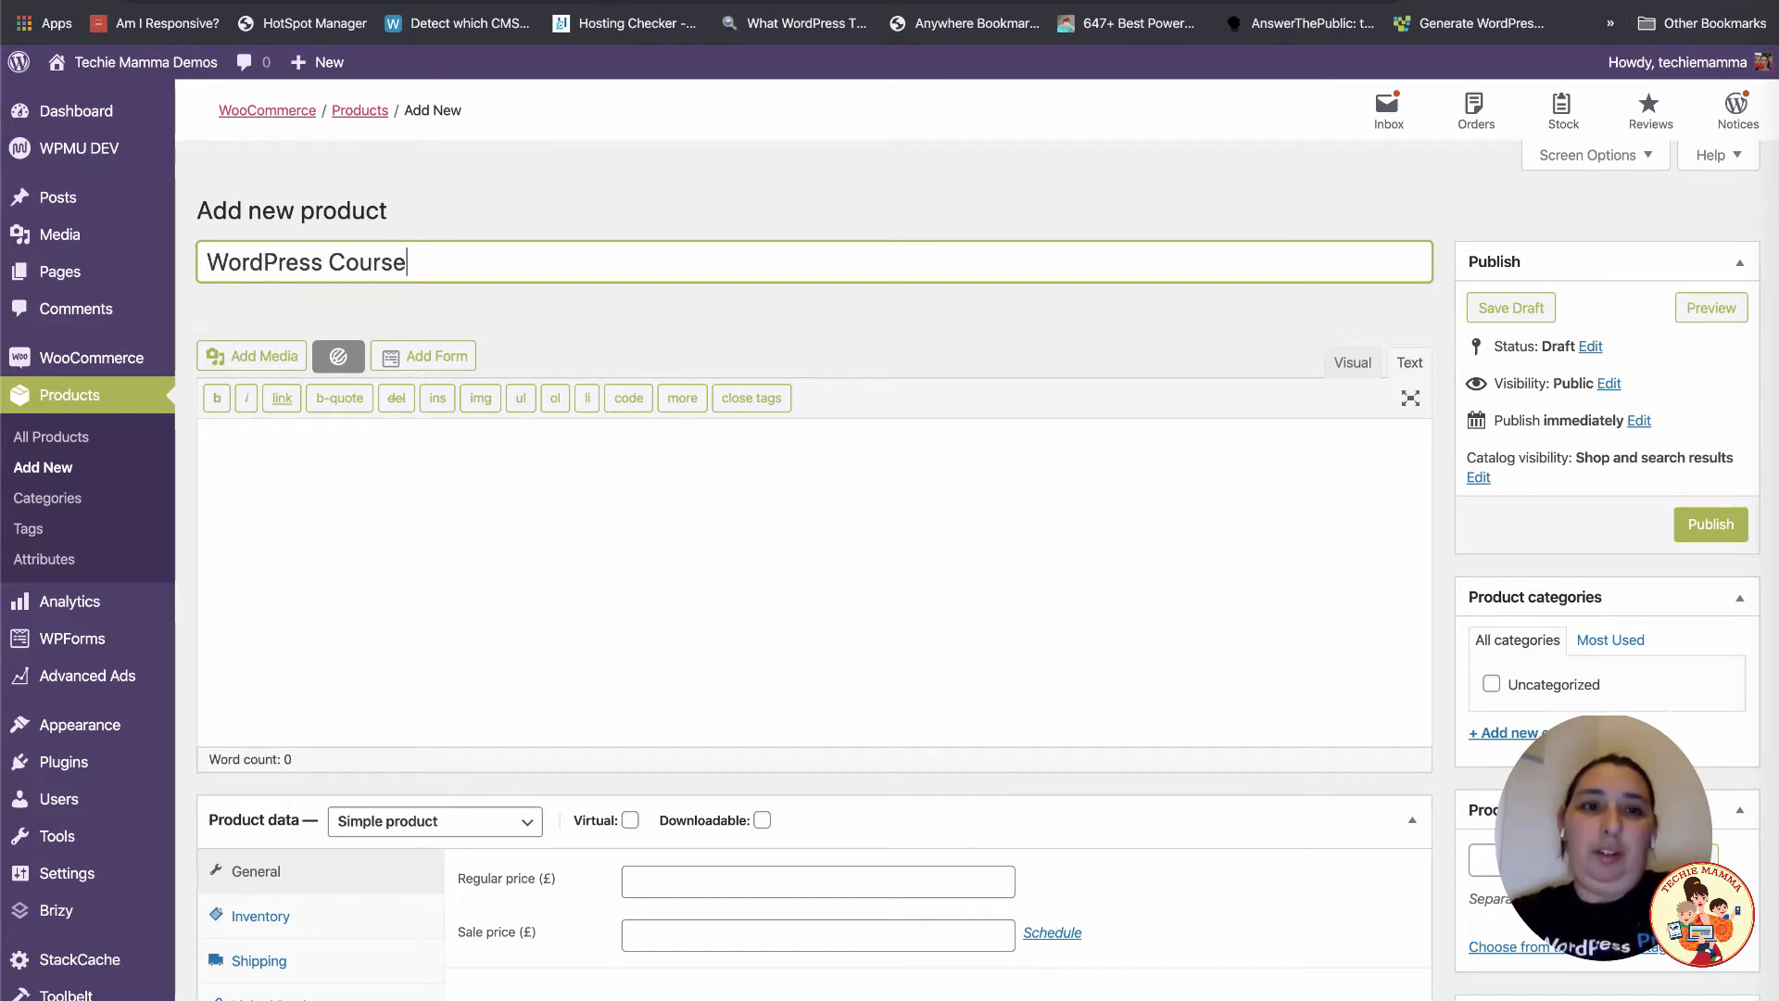
pyautogui.press('Tab')
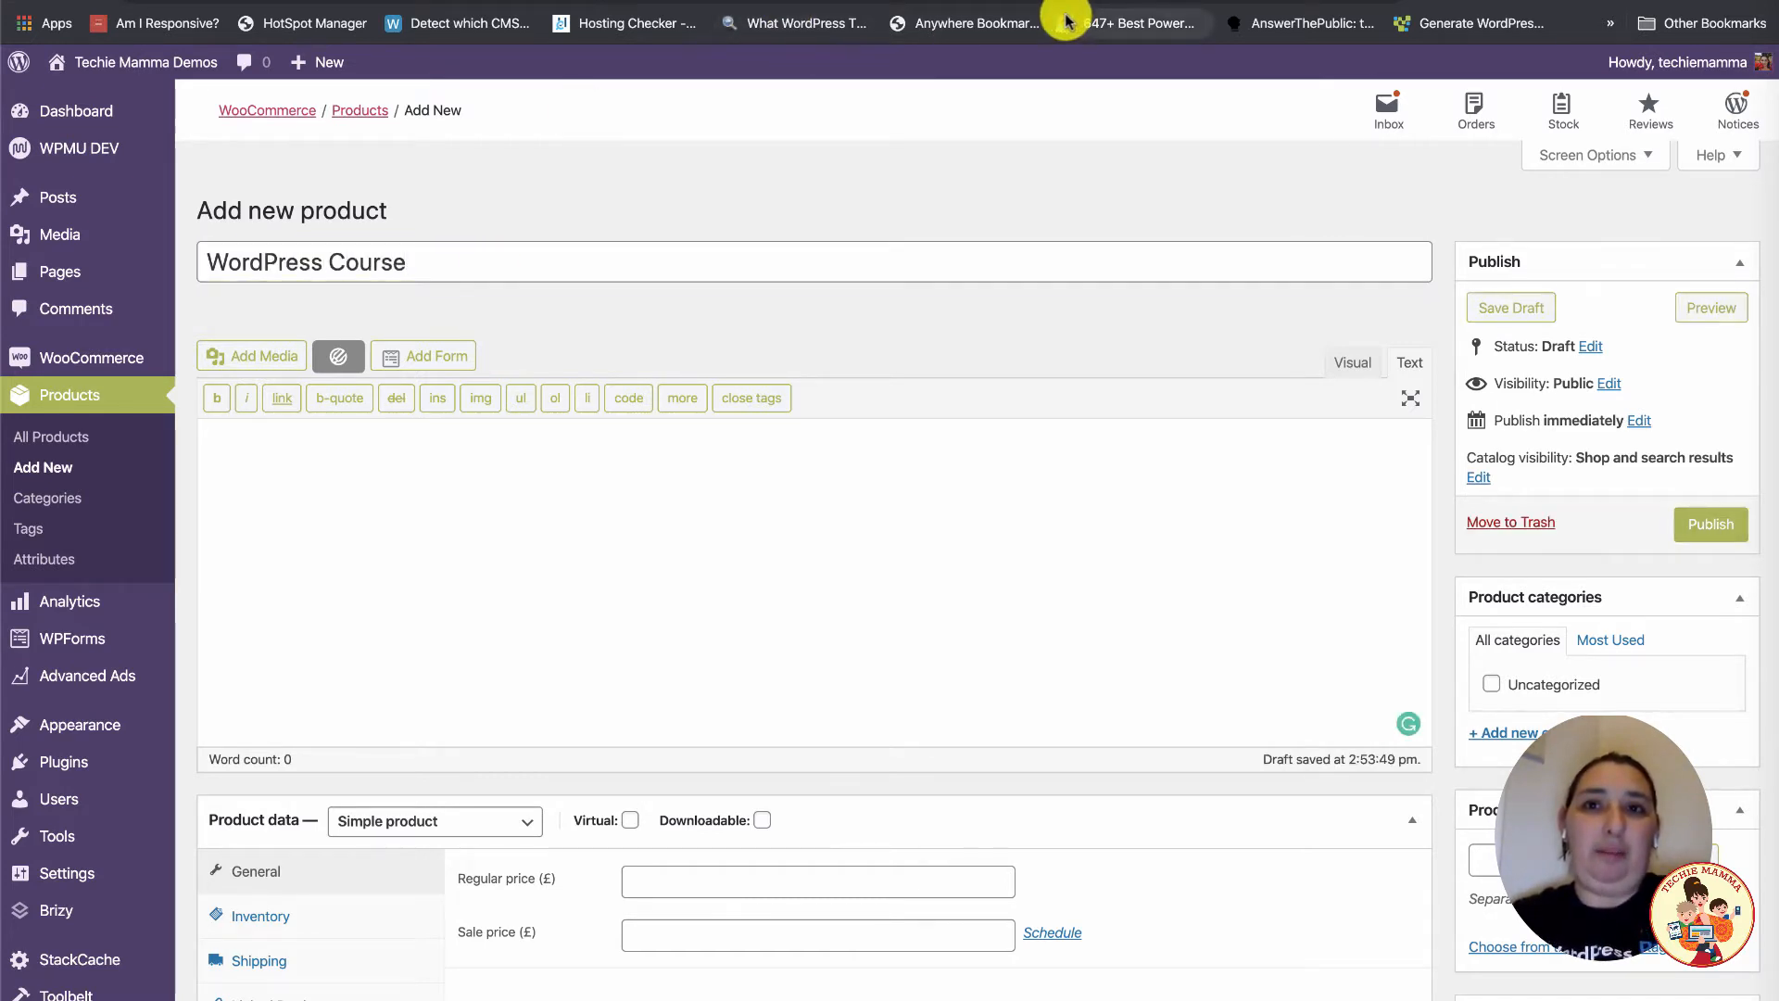
pyautogui.write('description text')
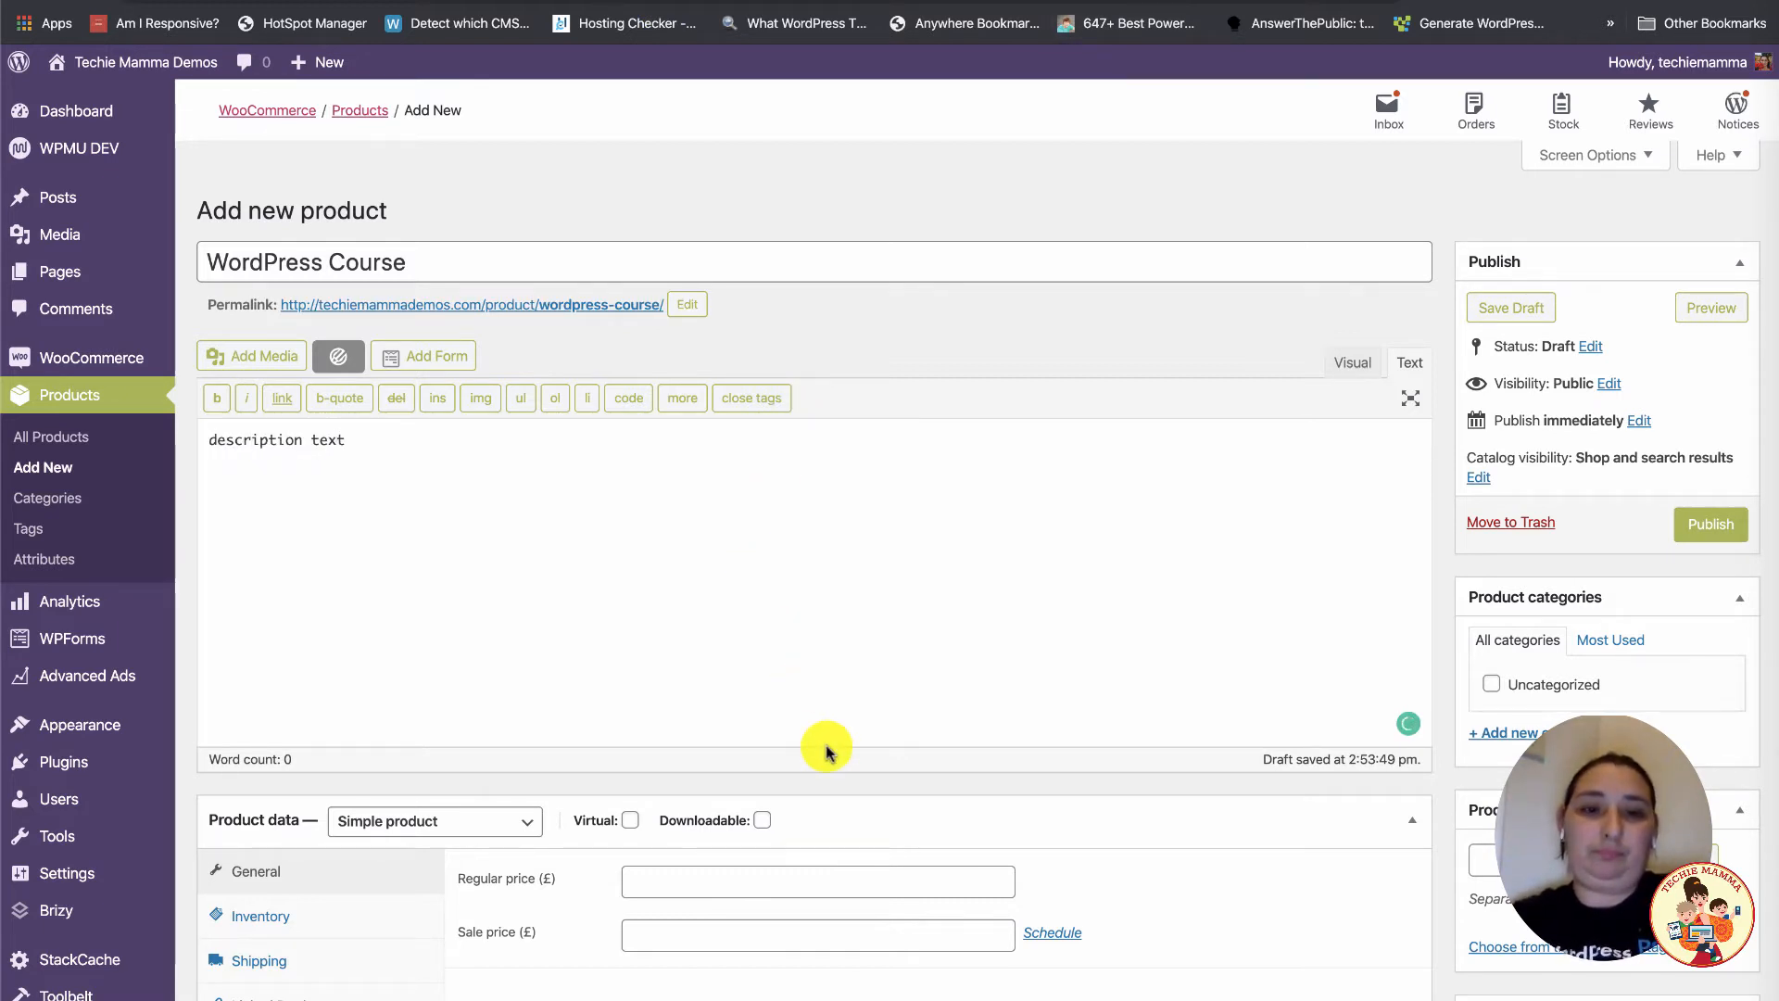
# - Keep the product type as Simple product and mark it as both virtual and downloadable
pyautogui.scroll(-5, 822, 744)
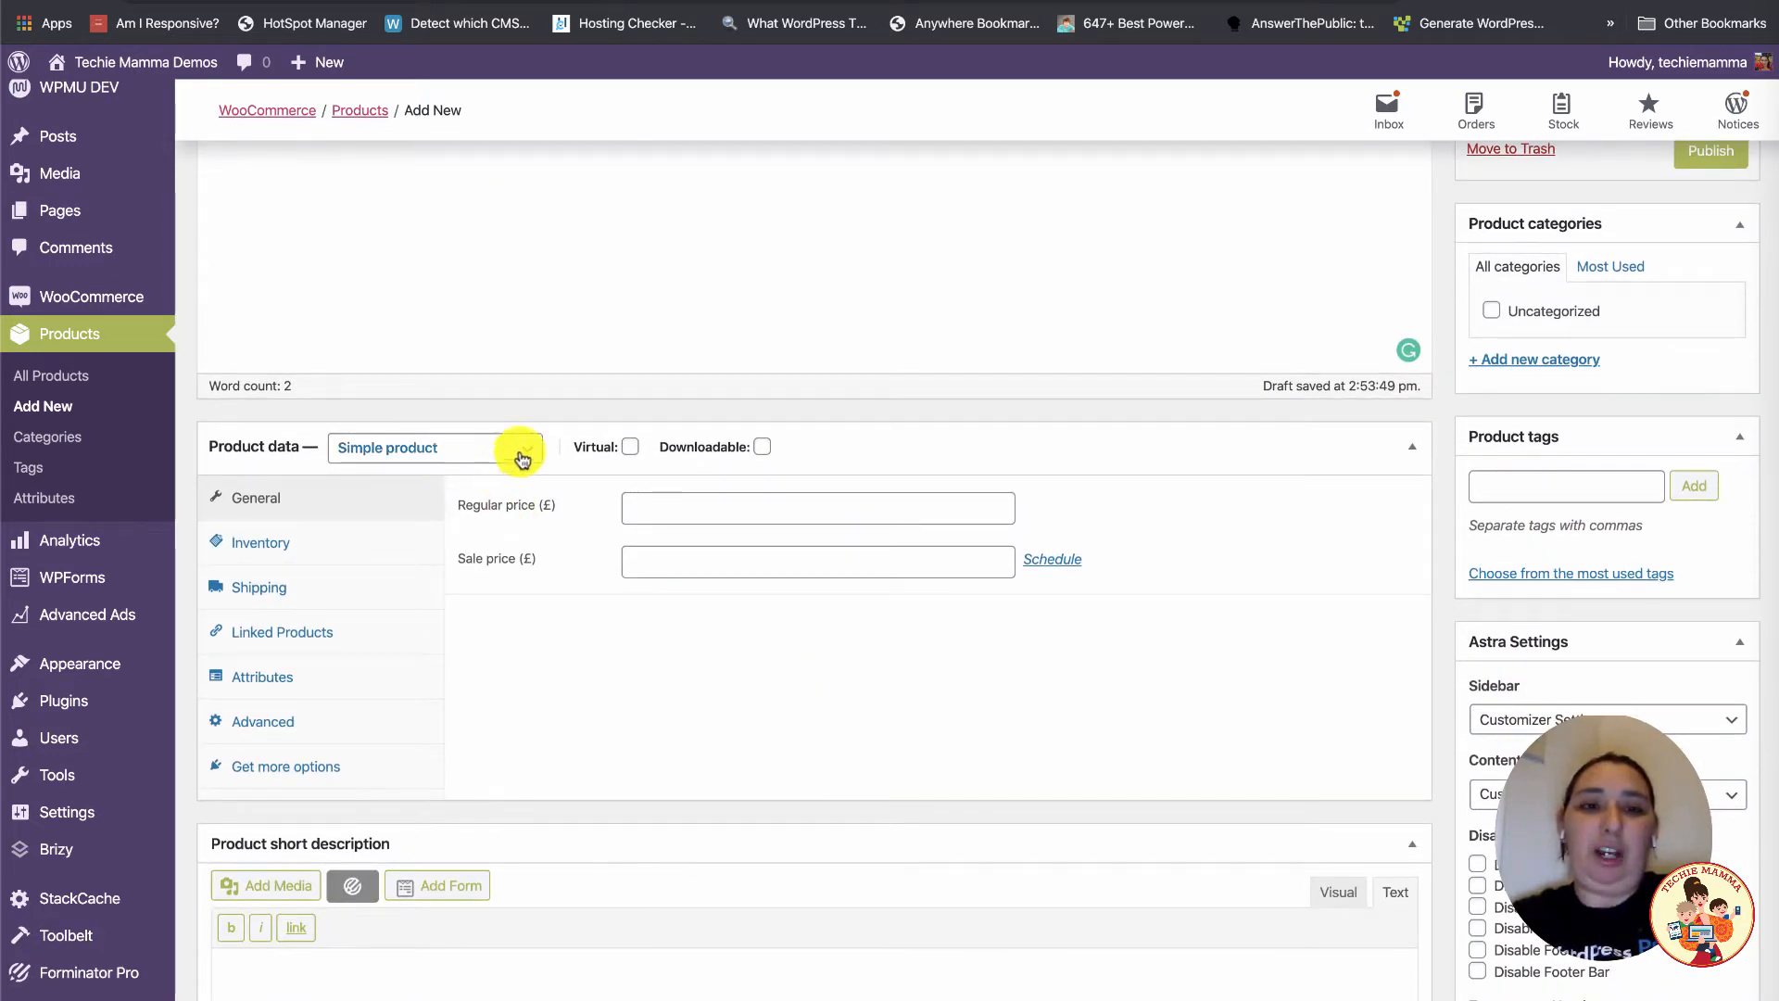
pyautogui.click(380, 446)
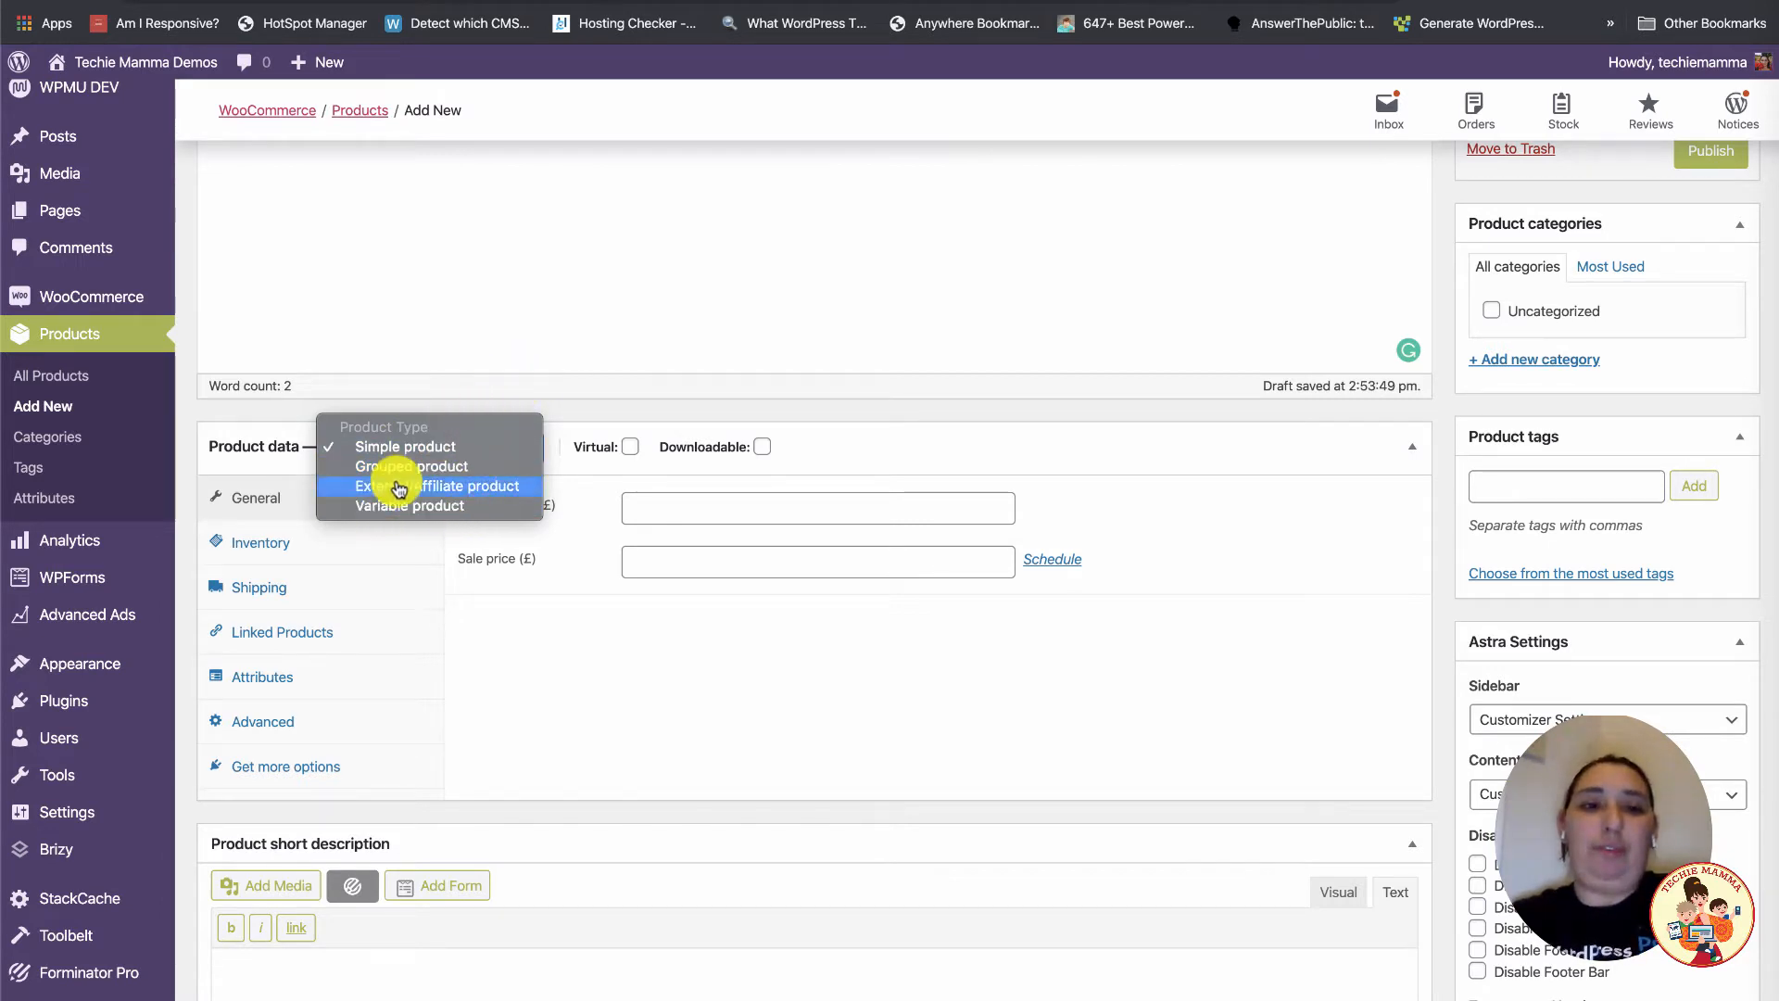
pyautogui.click(520, 408)
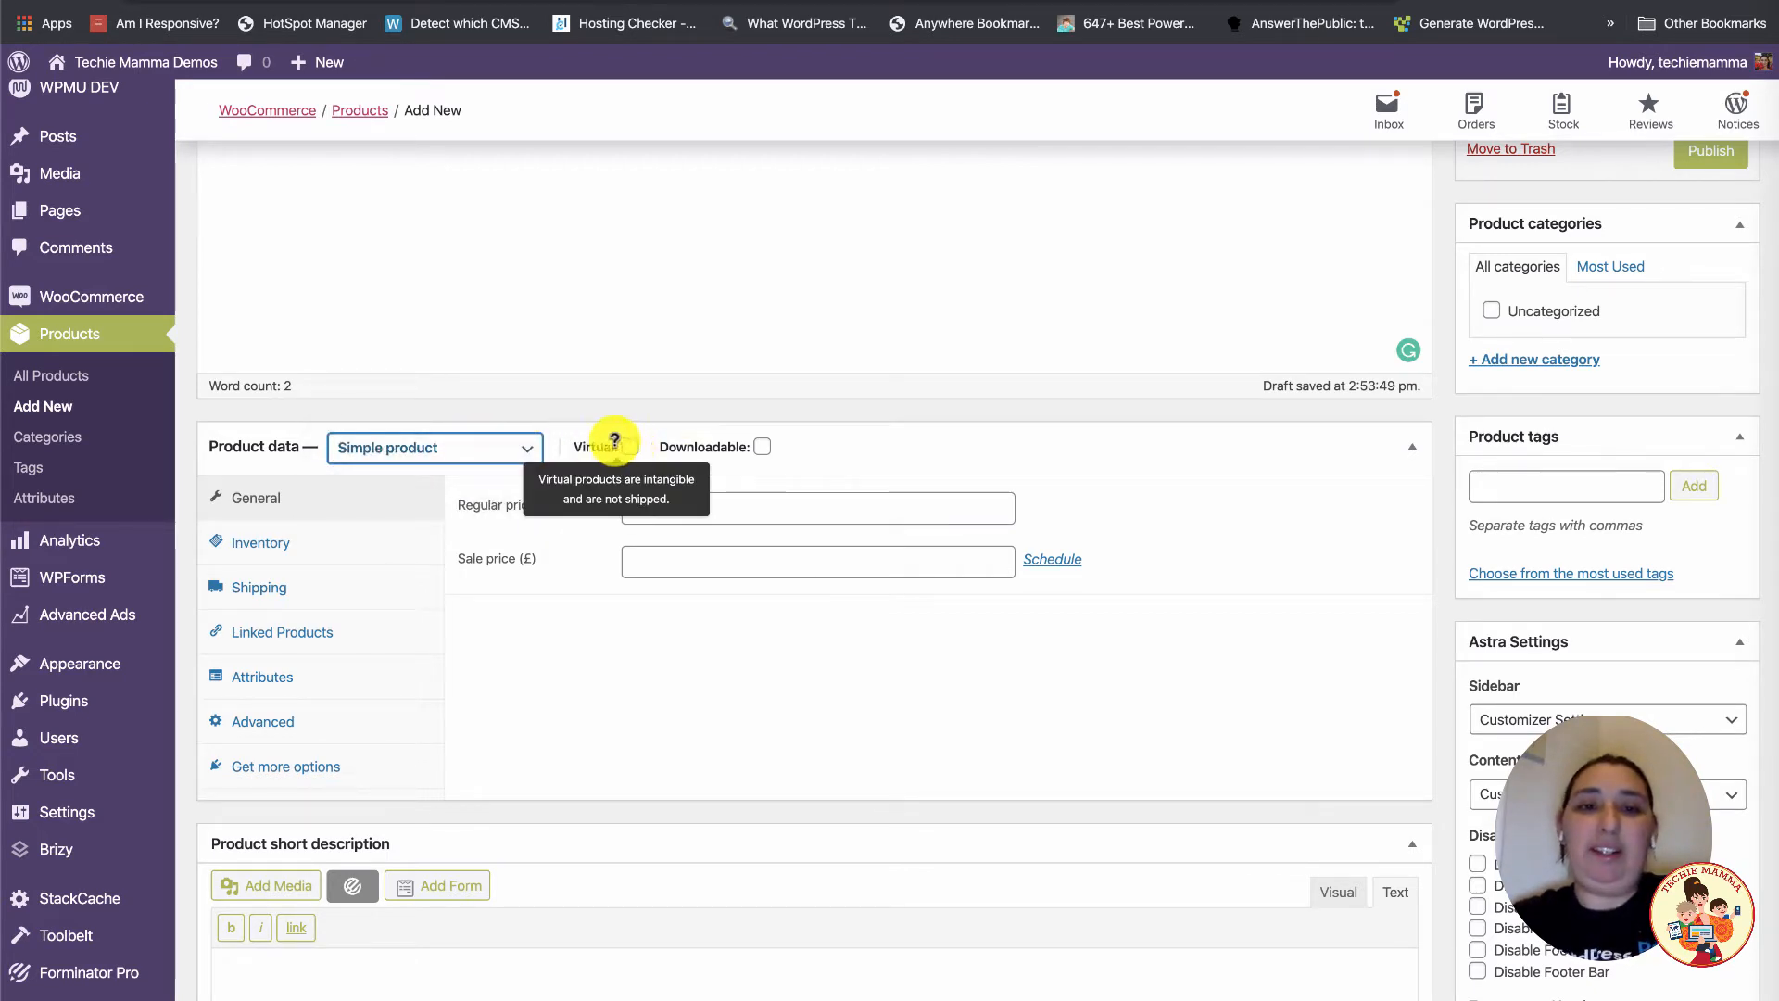
pyautogui.click(630, 448)
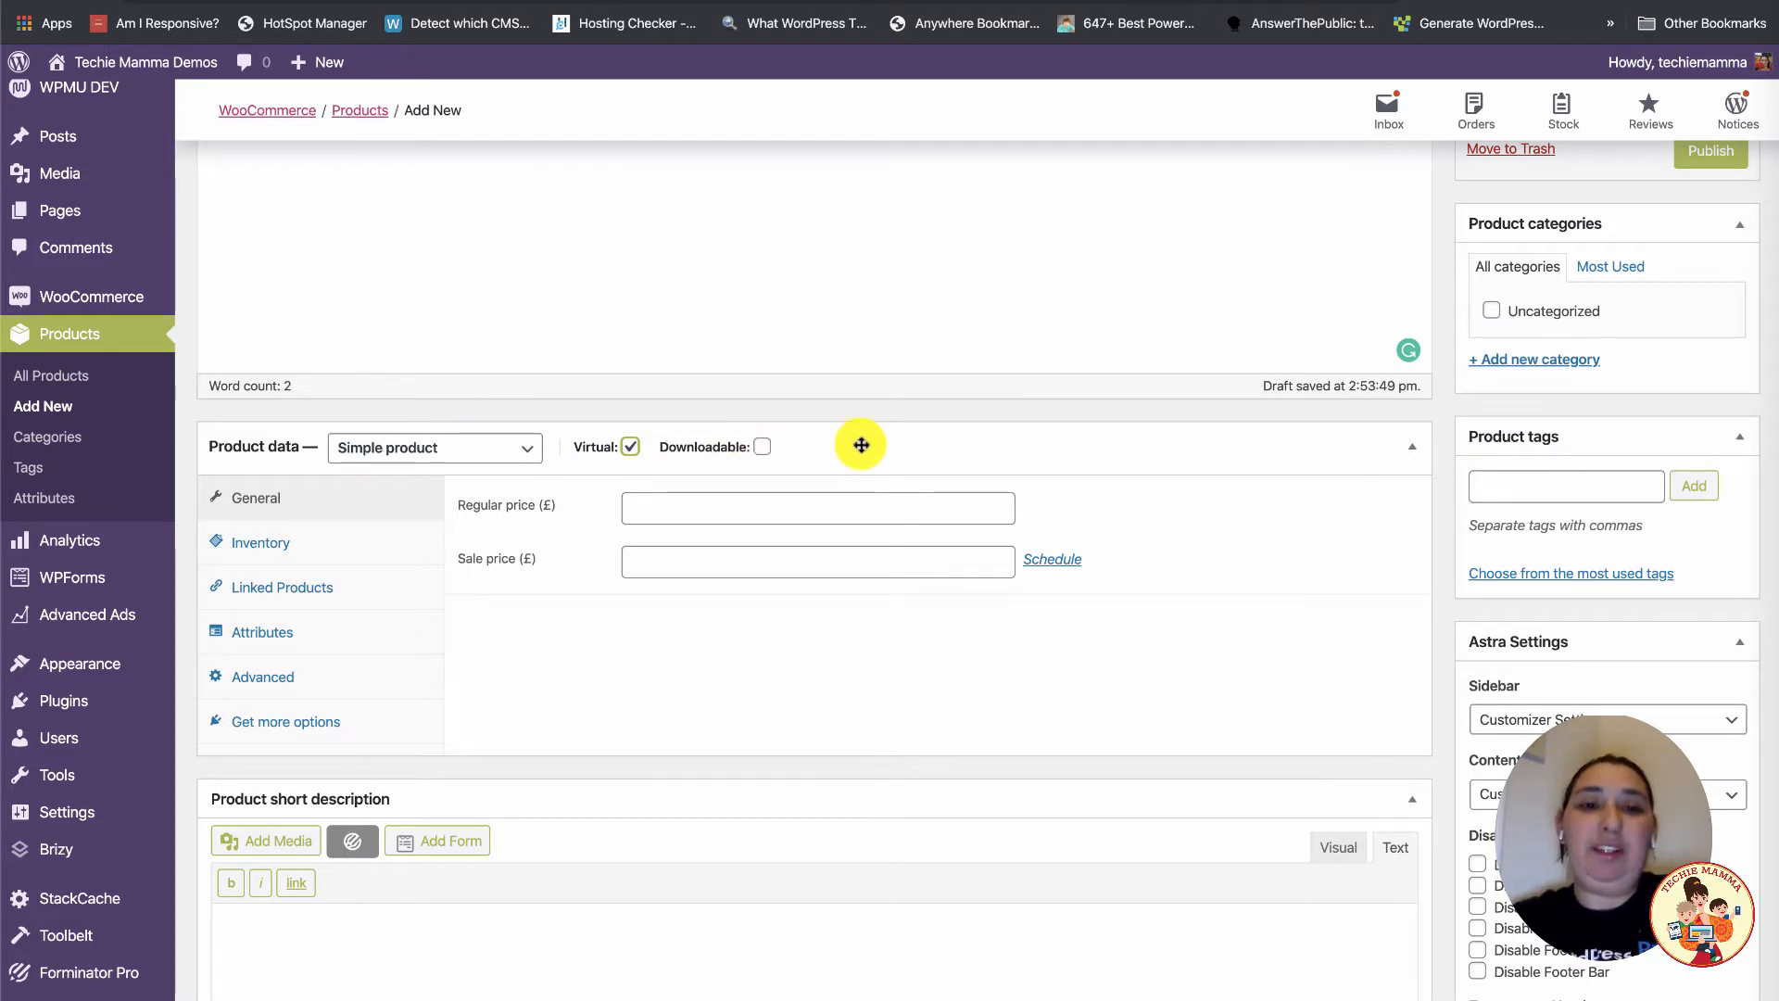
pyautogui.click(764, 449)
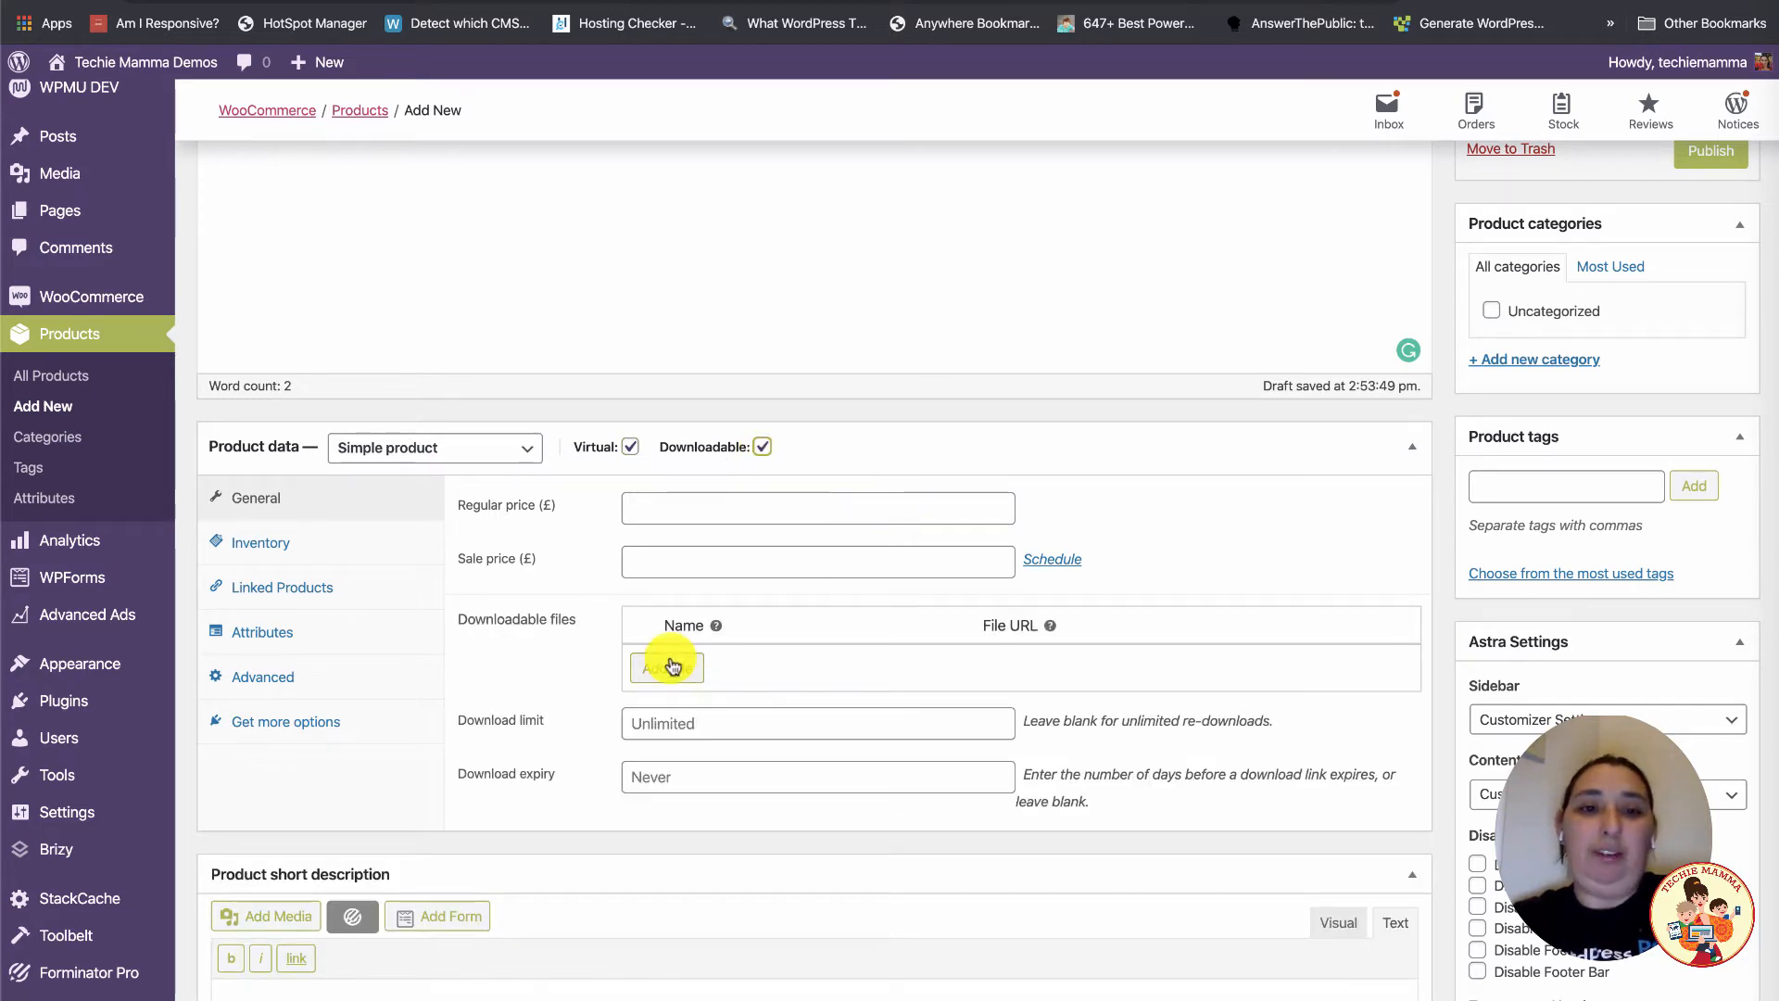
pyautogui.click(762, 448)
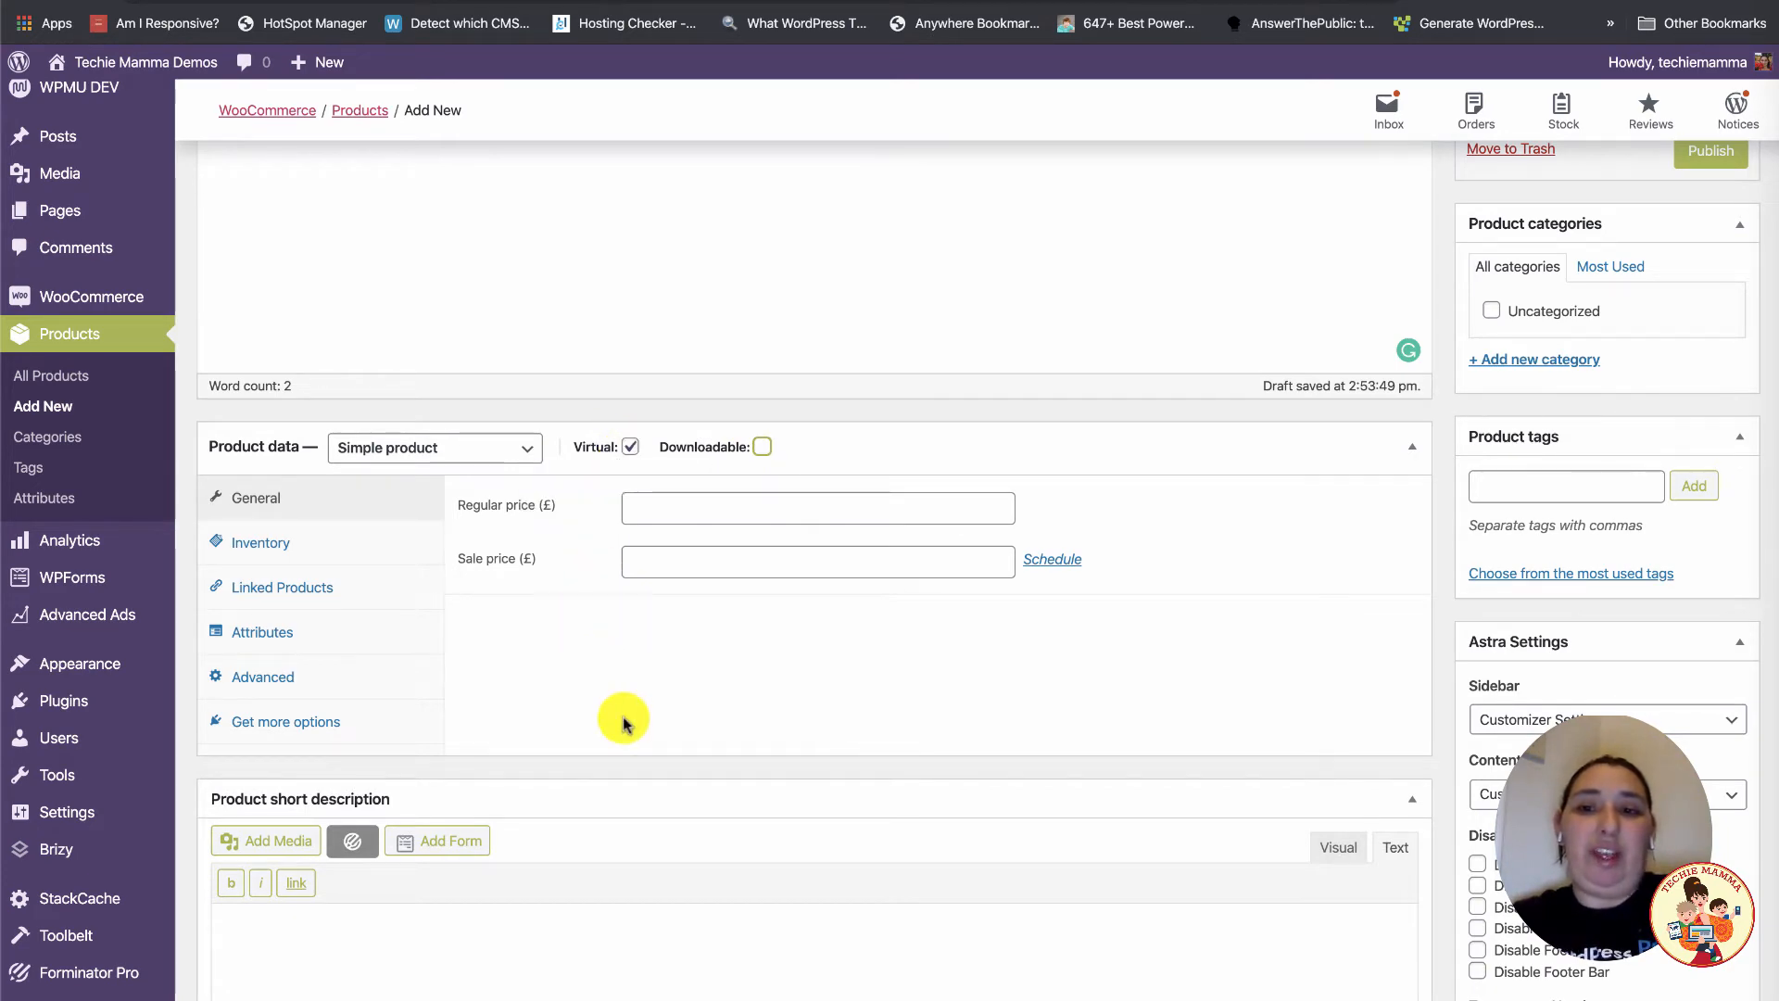
pyautogui.scroll(-1, 624, 720)
pyautogui.scroll(1, 626, 725)
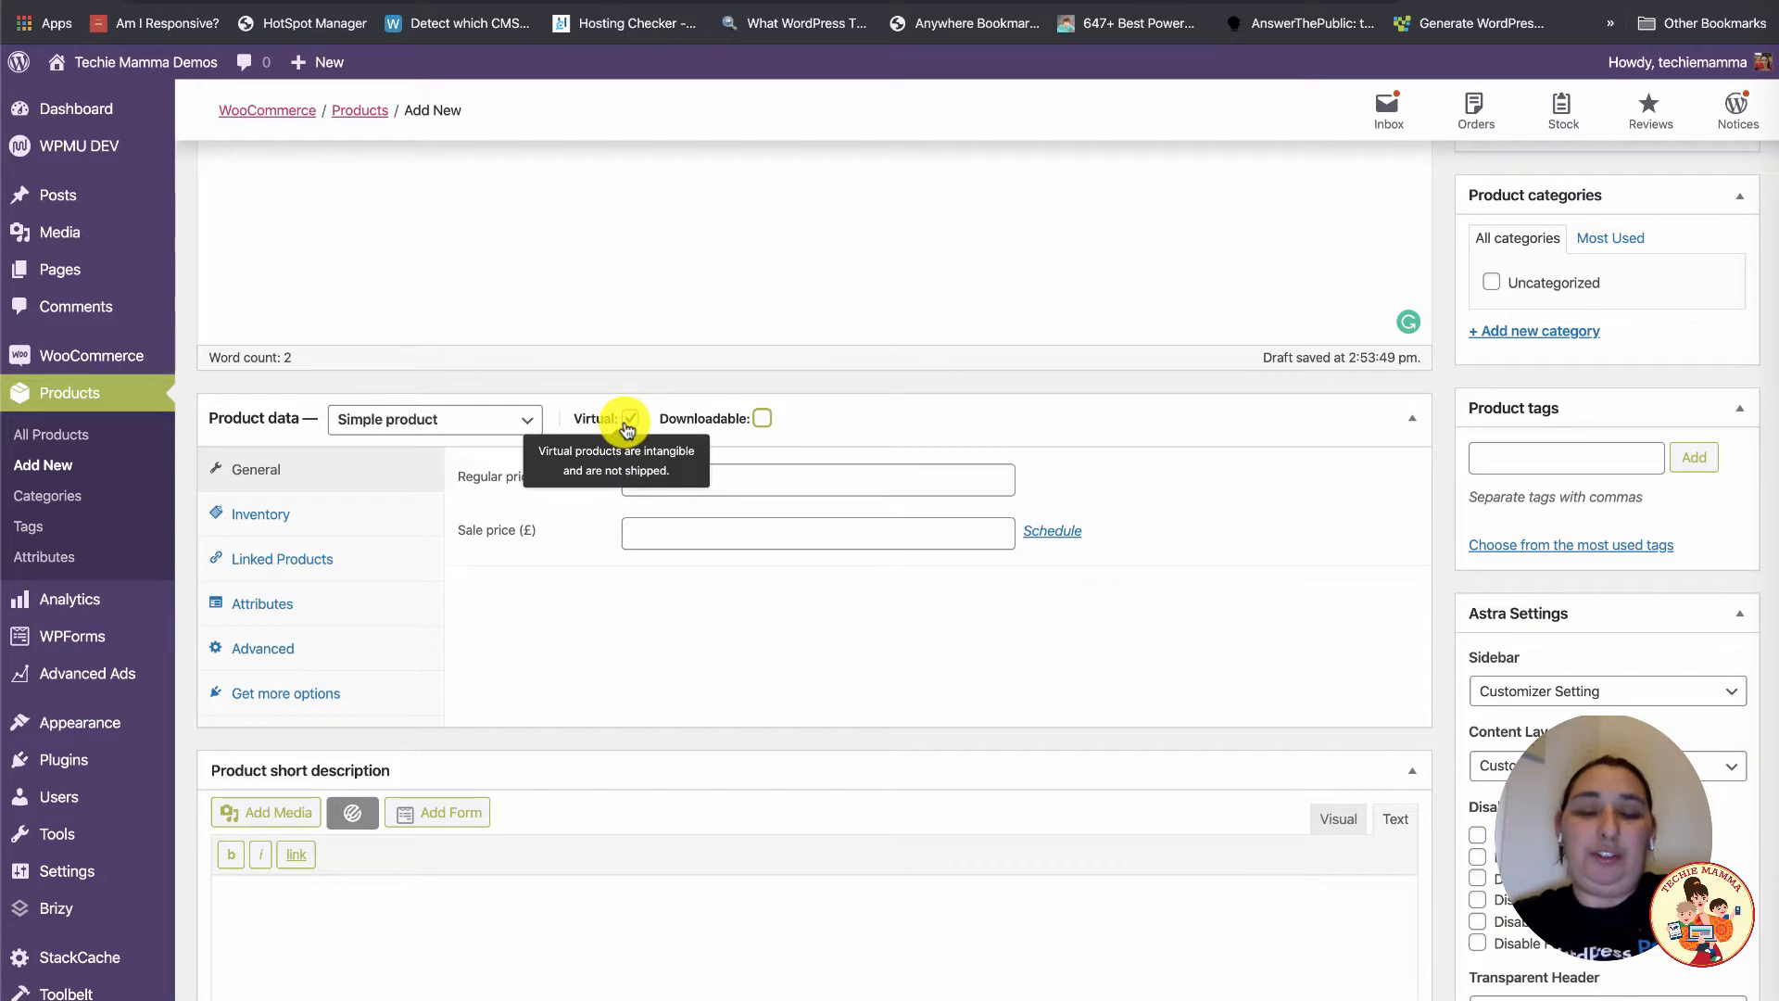
pyautogui.click(762, 418)
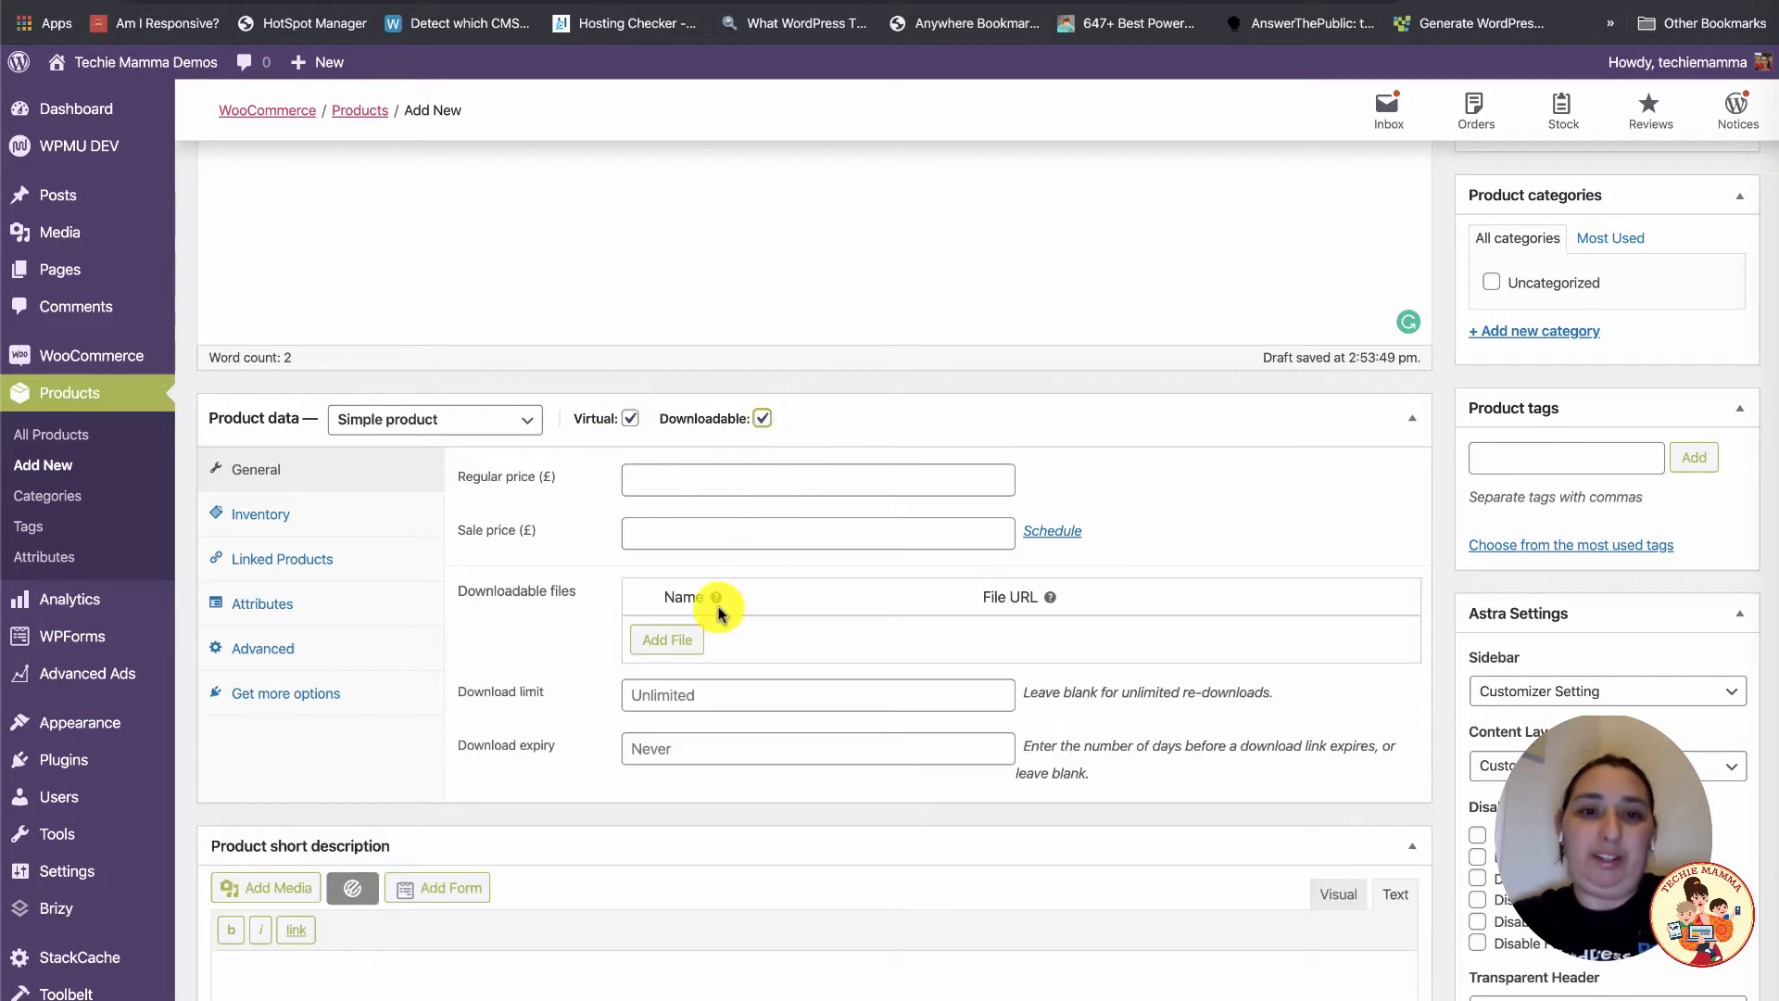
# - Set the product's regular price to £349 and its sale price to £299
pyautogui.scroll(-1, 718, 611)
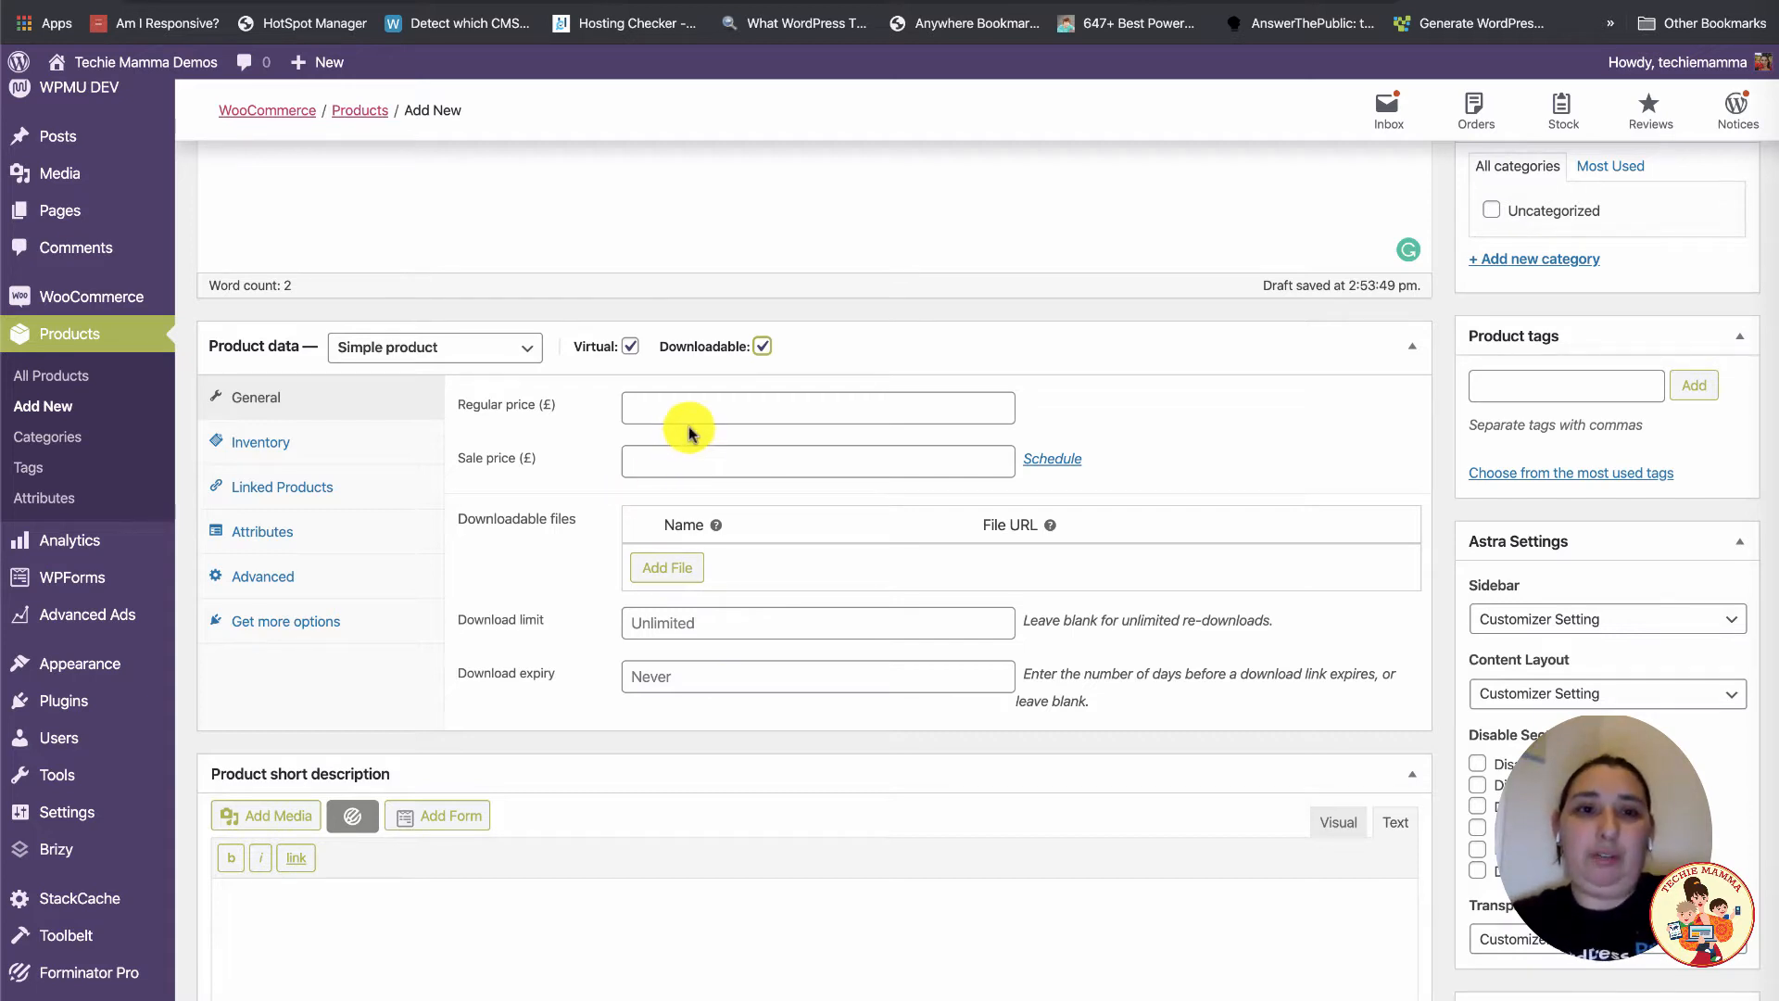
pyautogui.click(672, 397)
pyautogui.write('349')
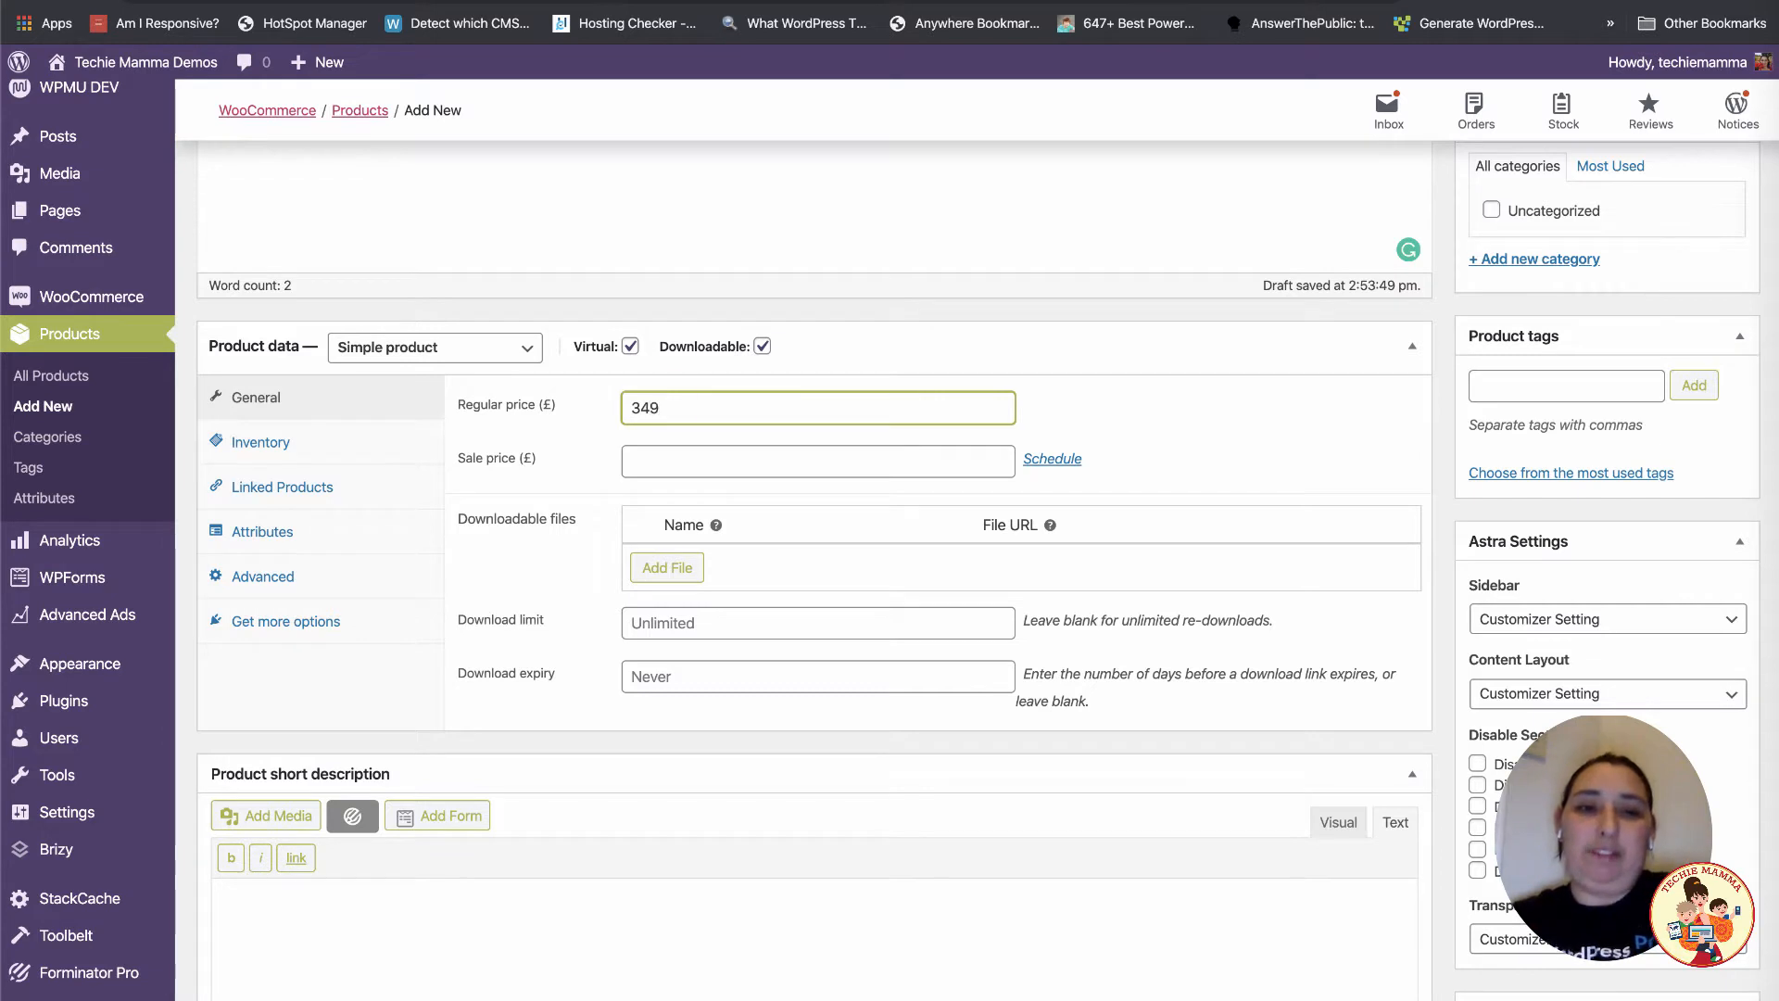
pyautogui.click(657, 454)
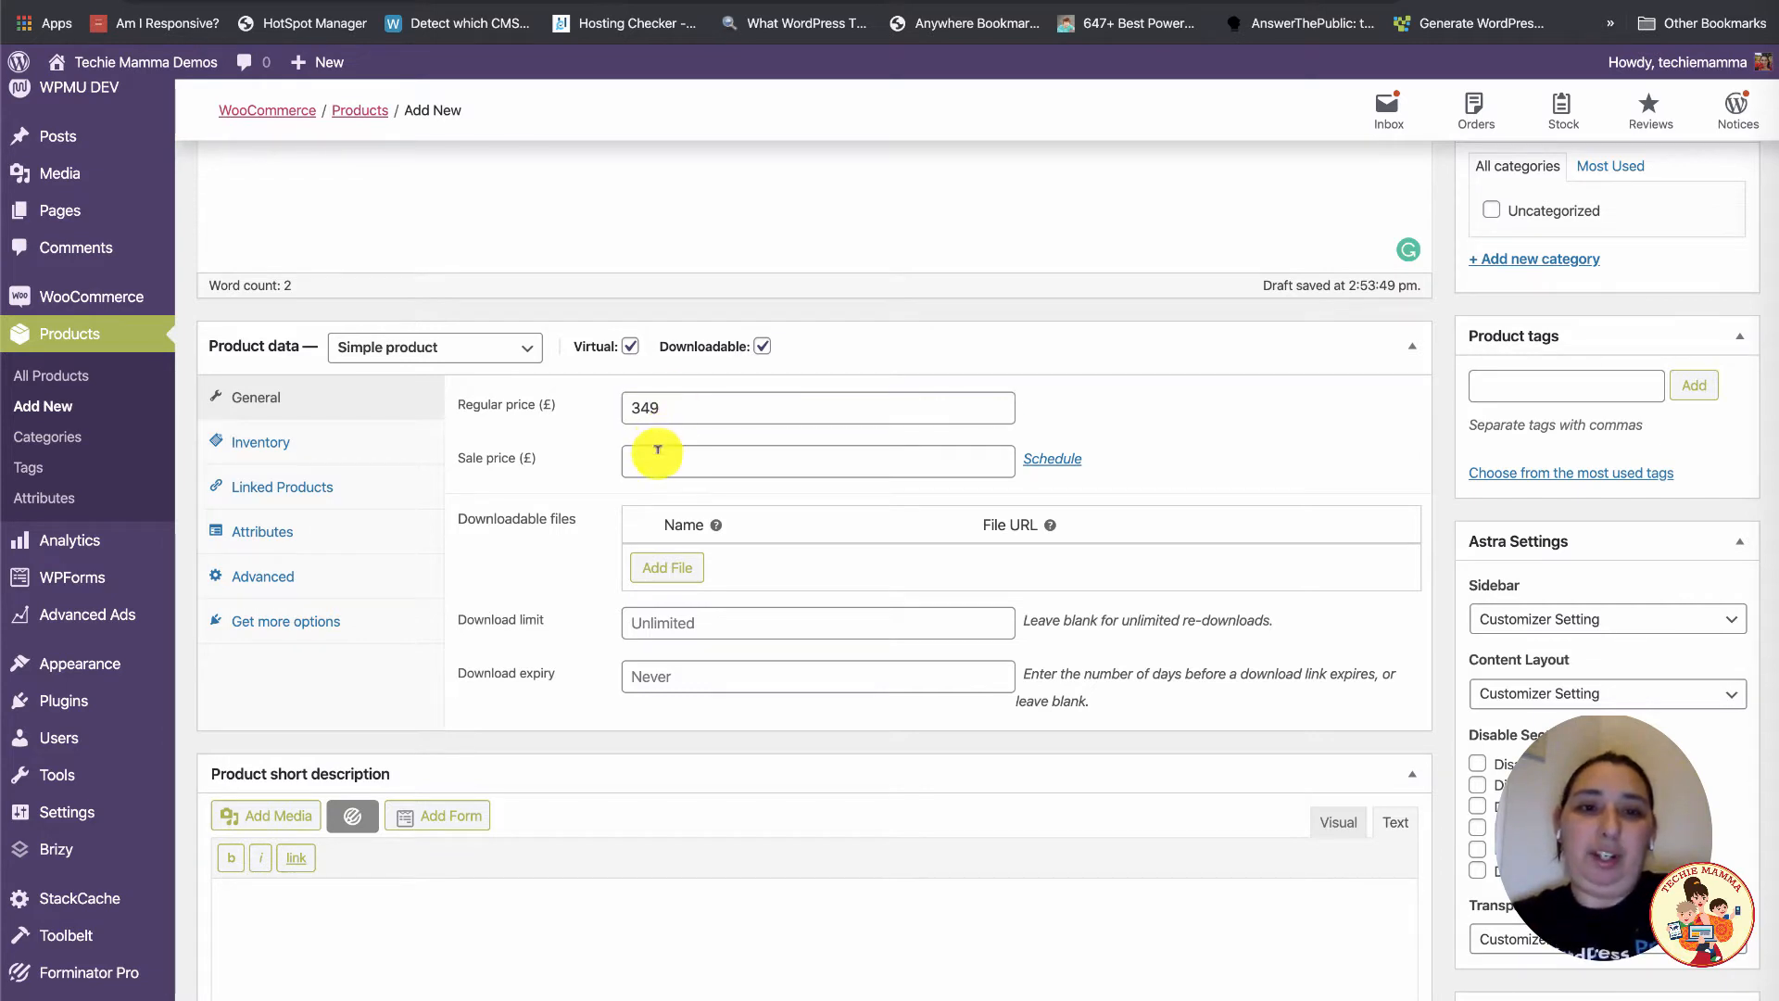
pyautogui.write('3')
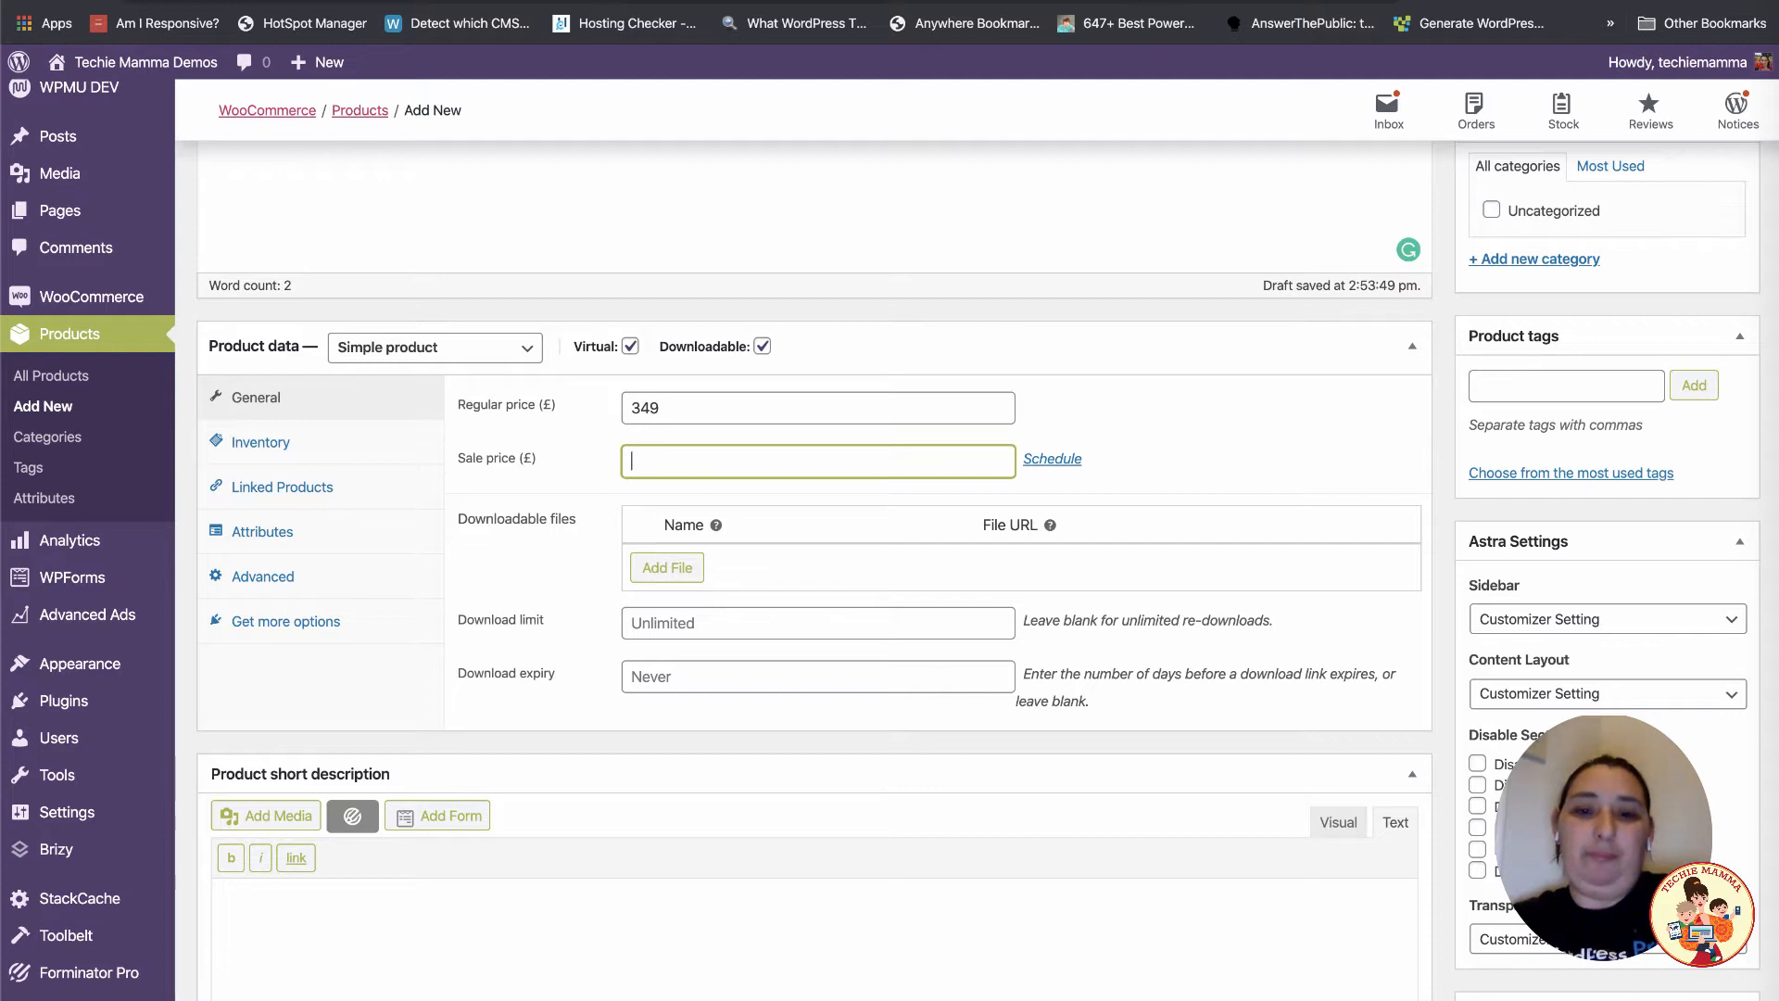
pyautogui.write('299')
# - Add a downloadable file to the product, using the notebook image proj3-free-img-150x150.jpg from the media library
pyautogui.click(666, 567)
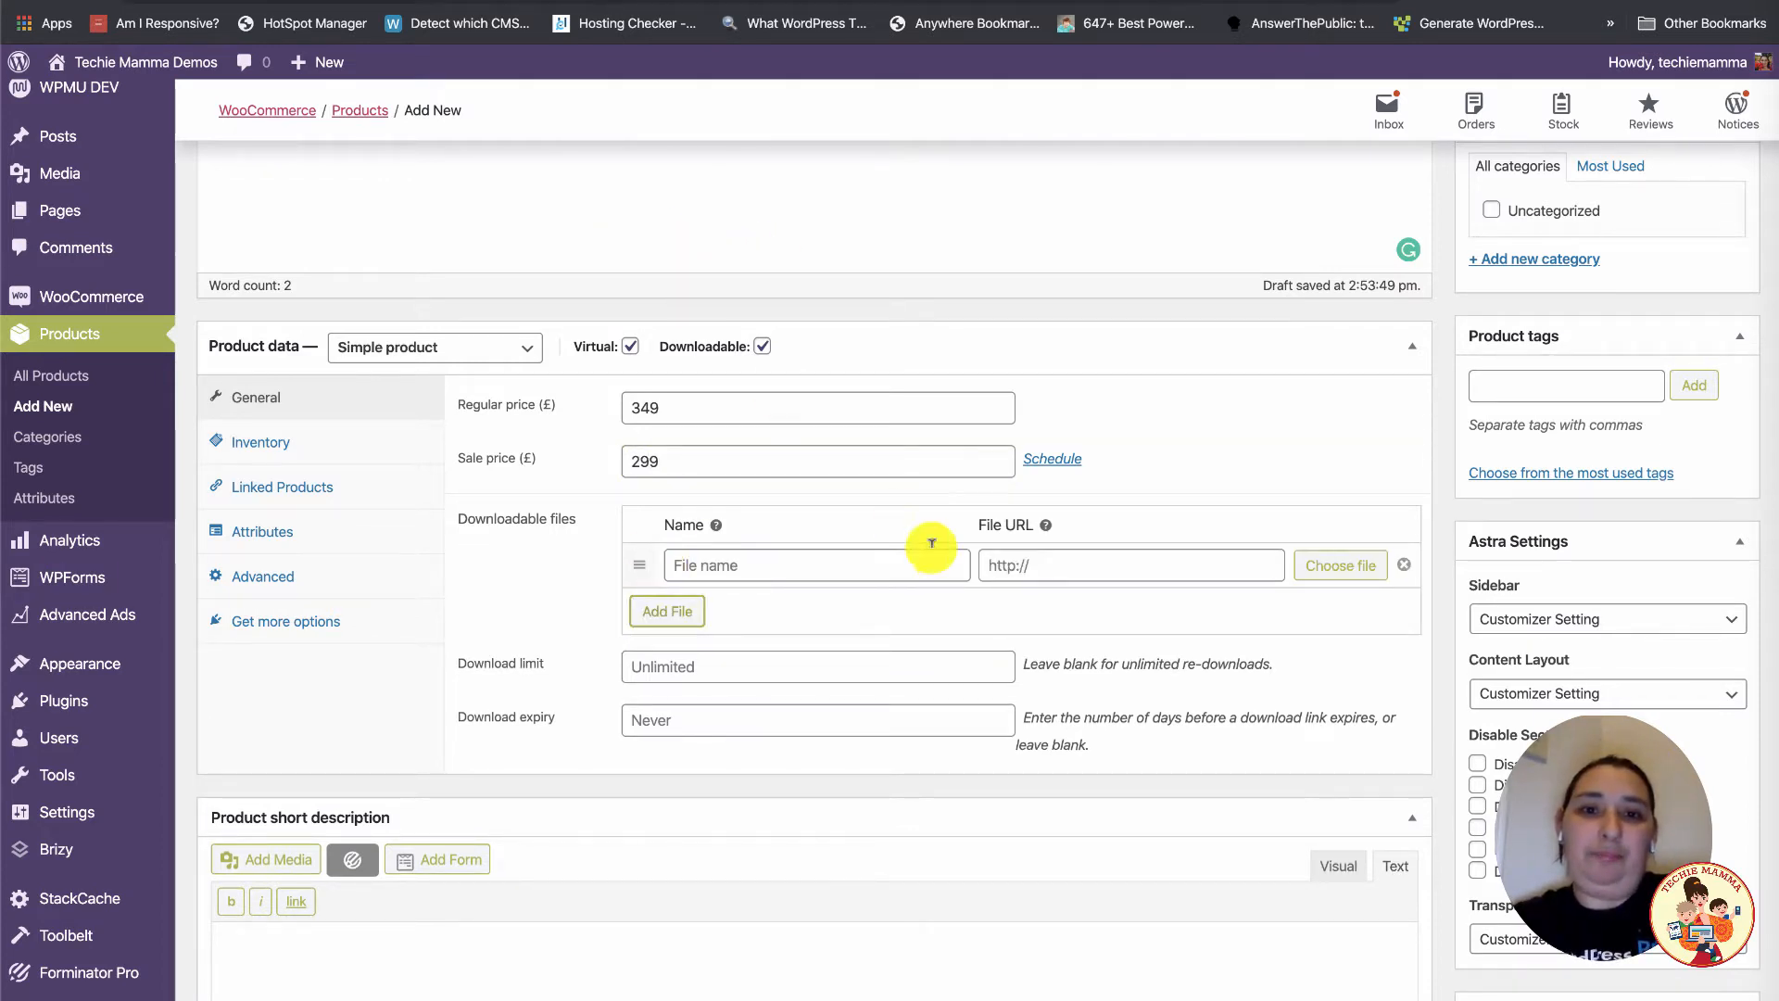
pyautogui.click(826, 560)
pyautogui.click(1334, 567)
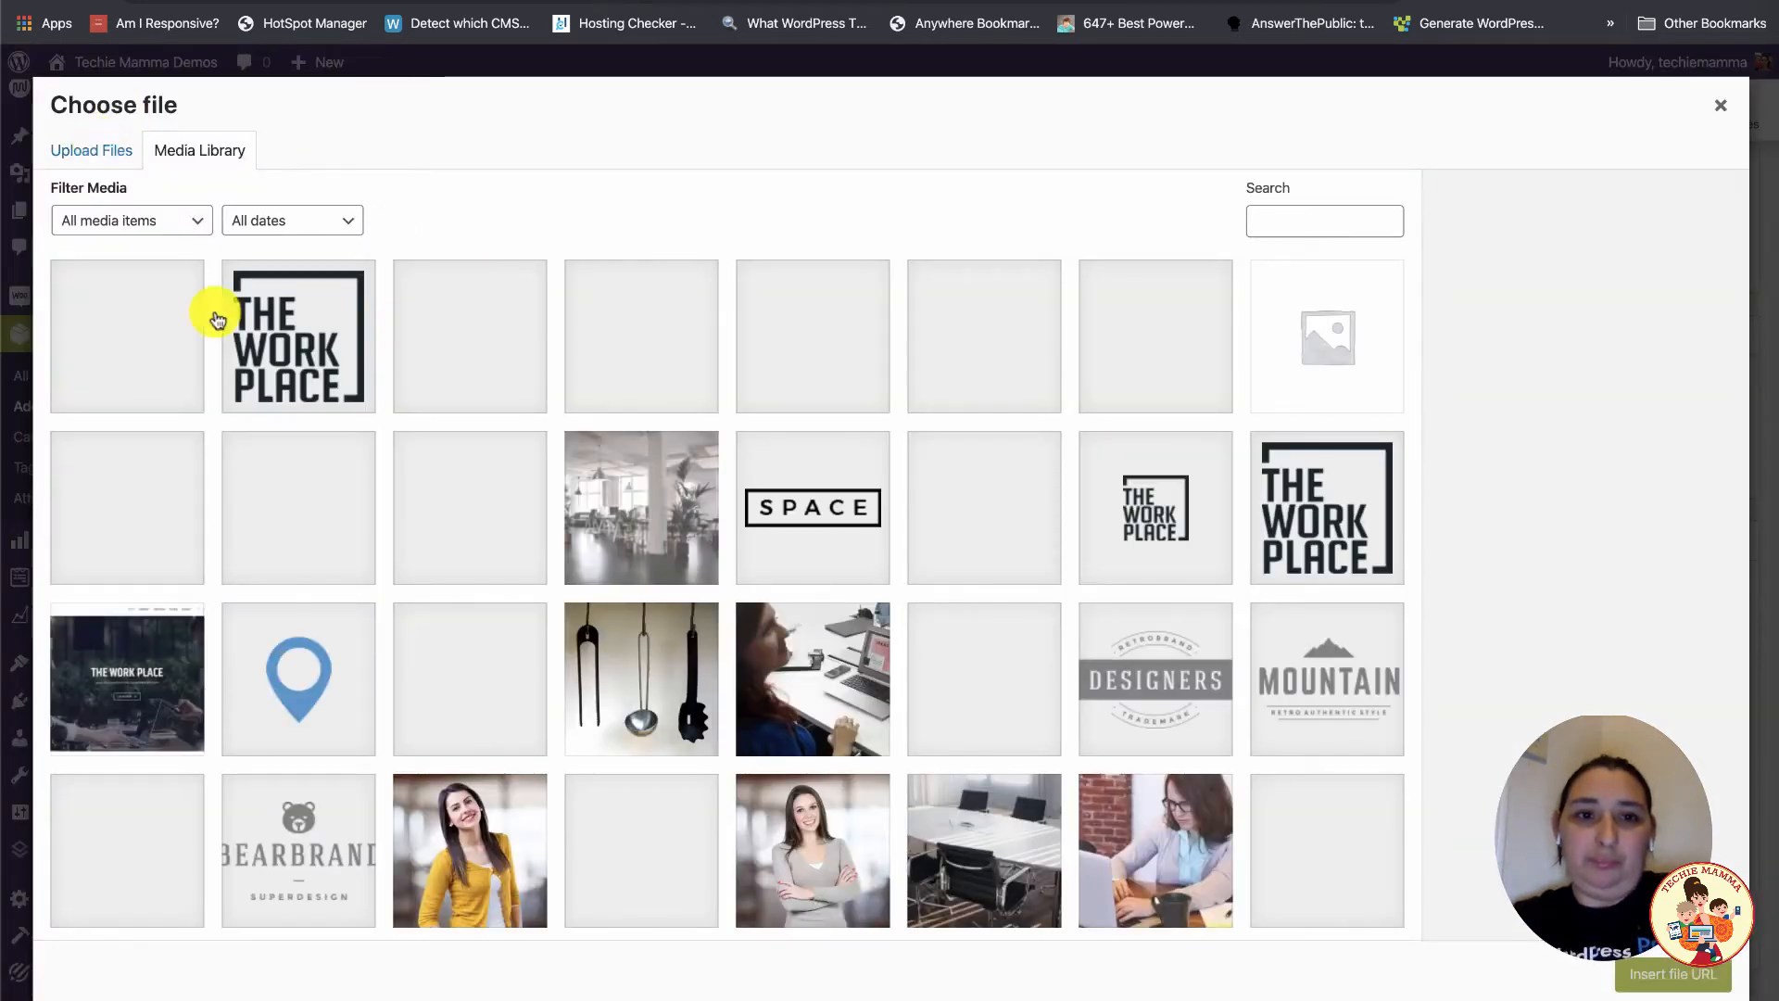
pyautogui.scroll(-1, 477, 655)
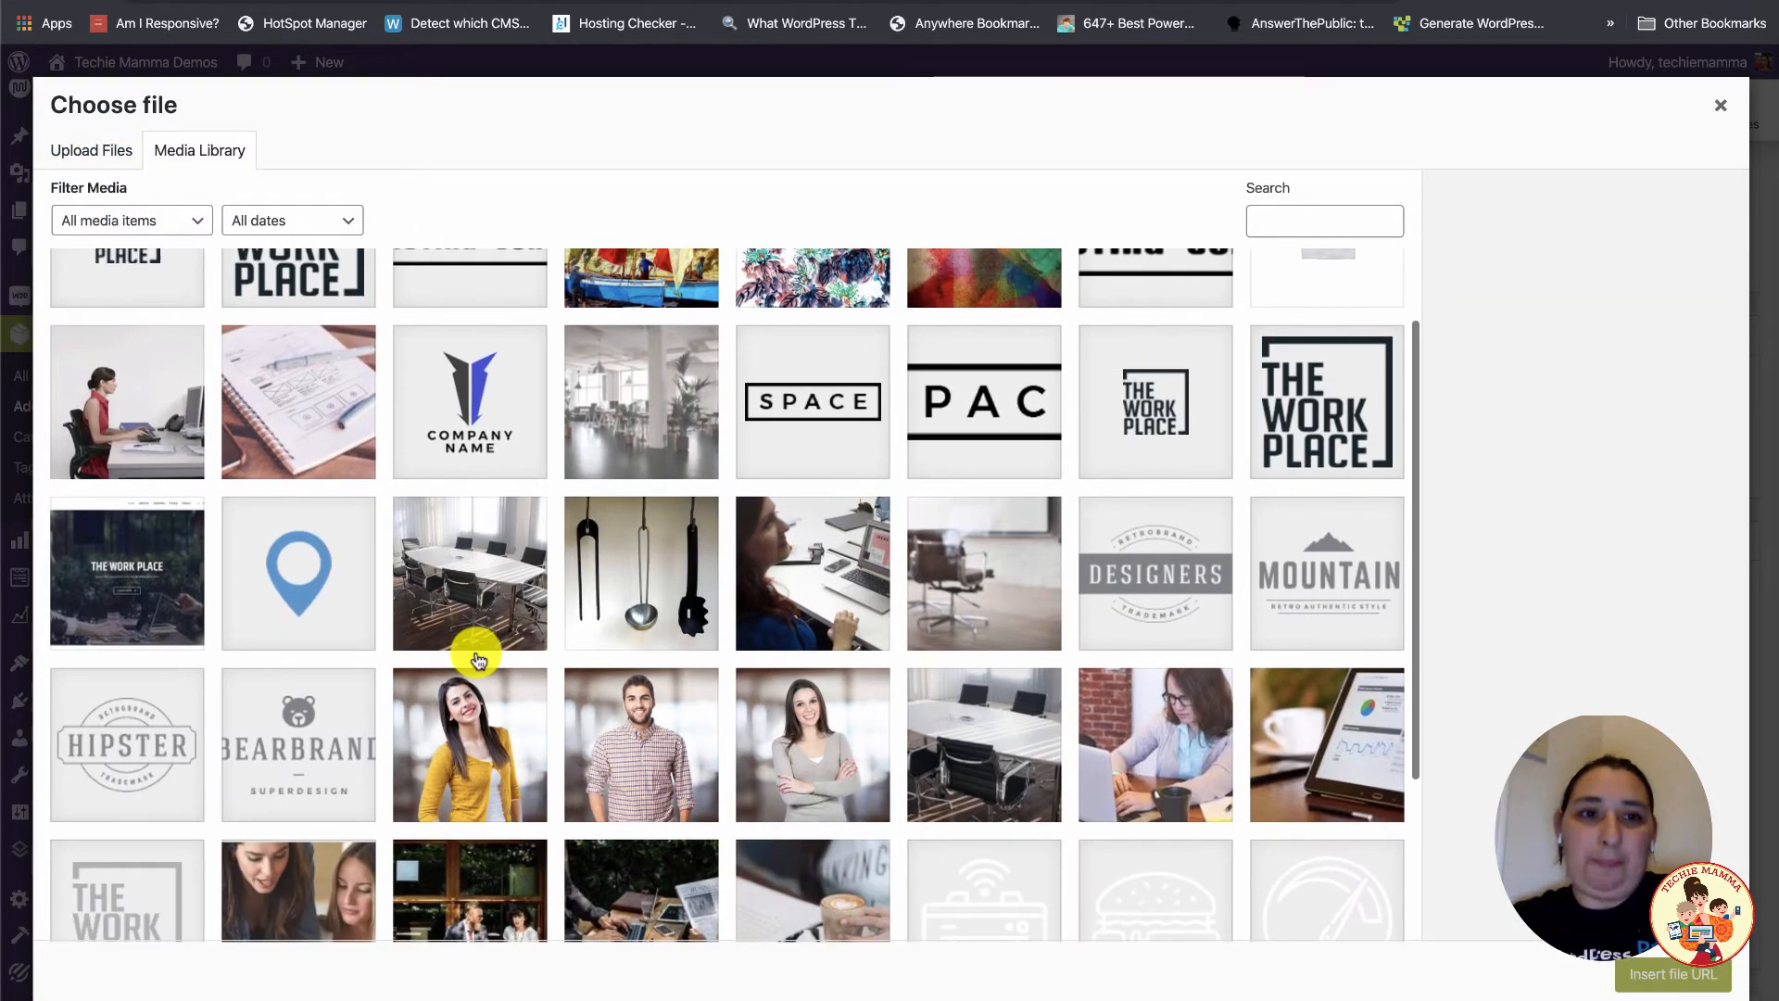
pyautogui.click(250, 370)
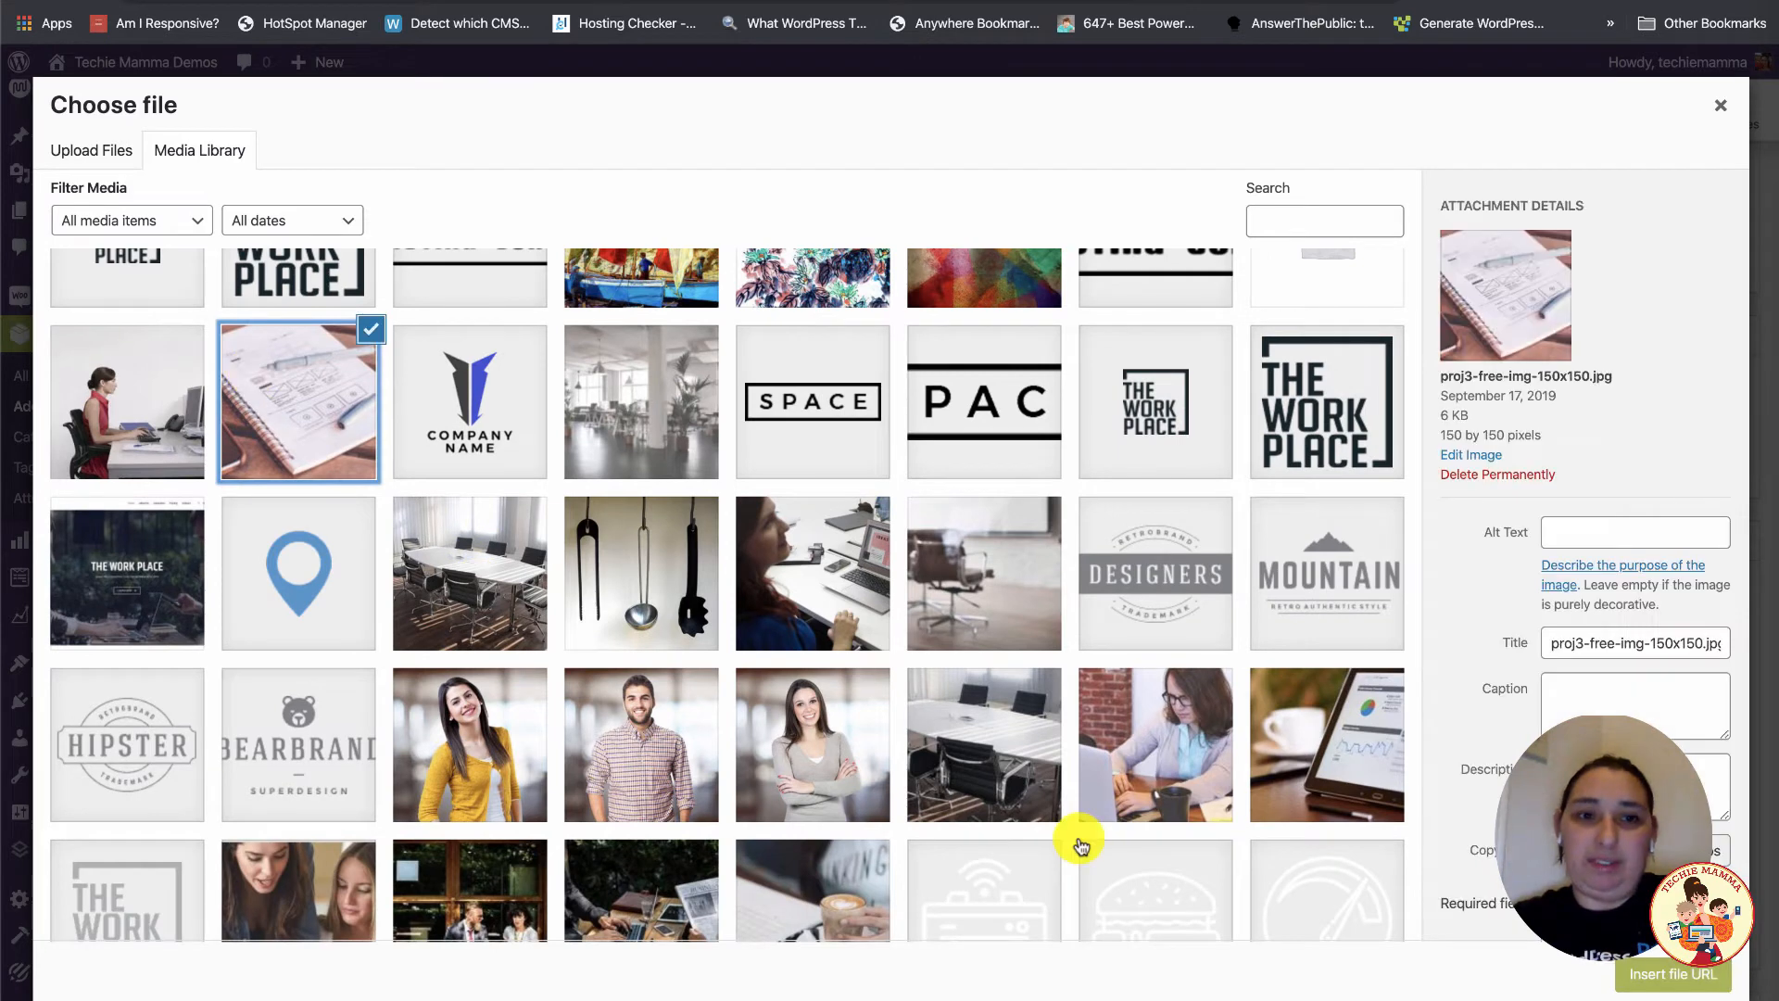
pyautogui.click(1647, 965)
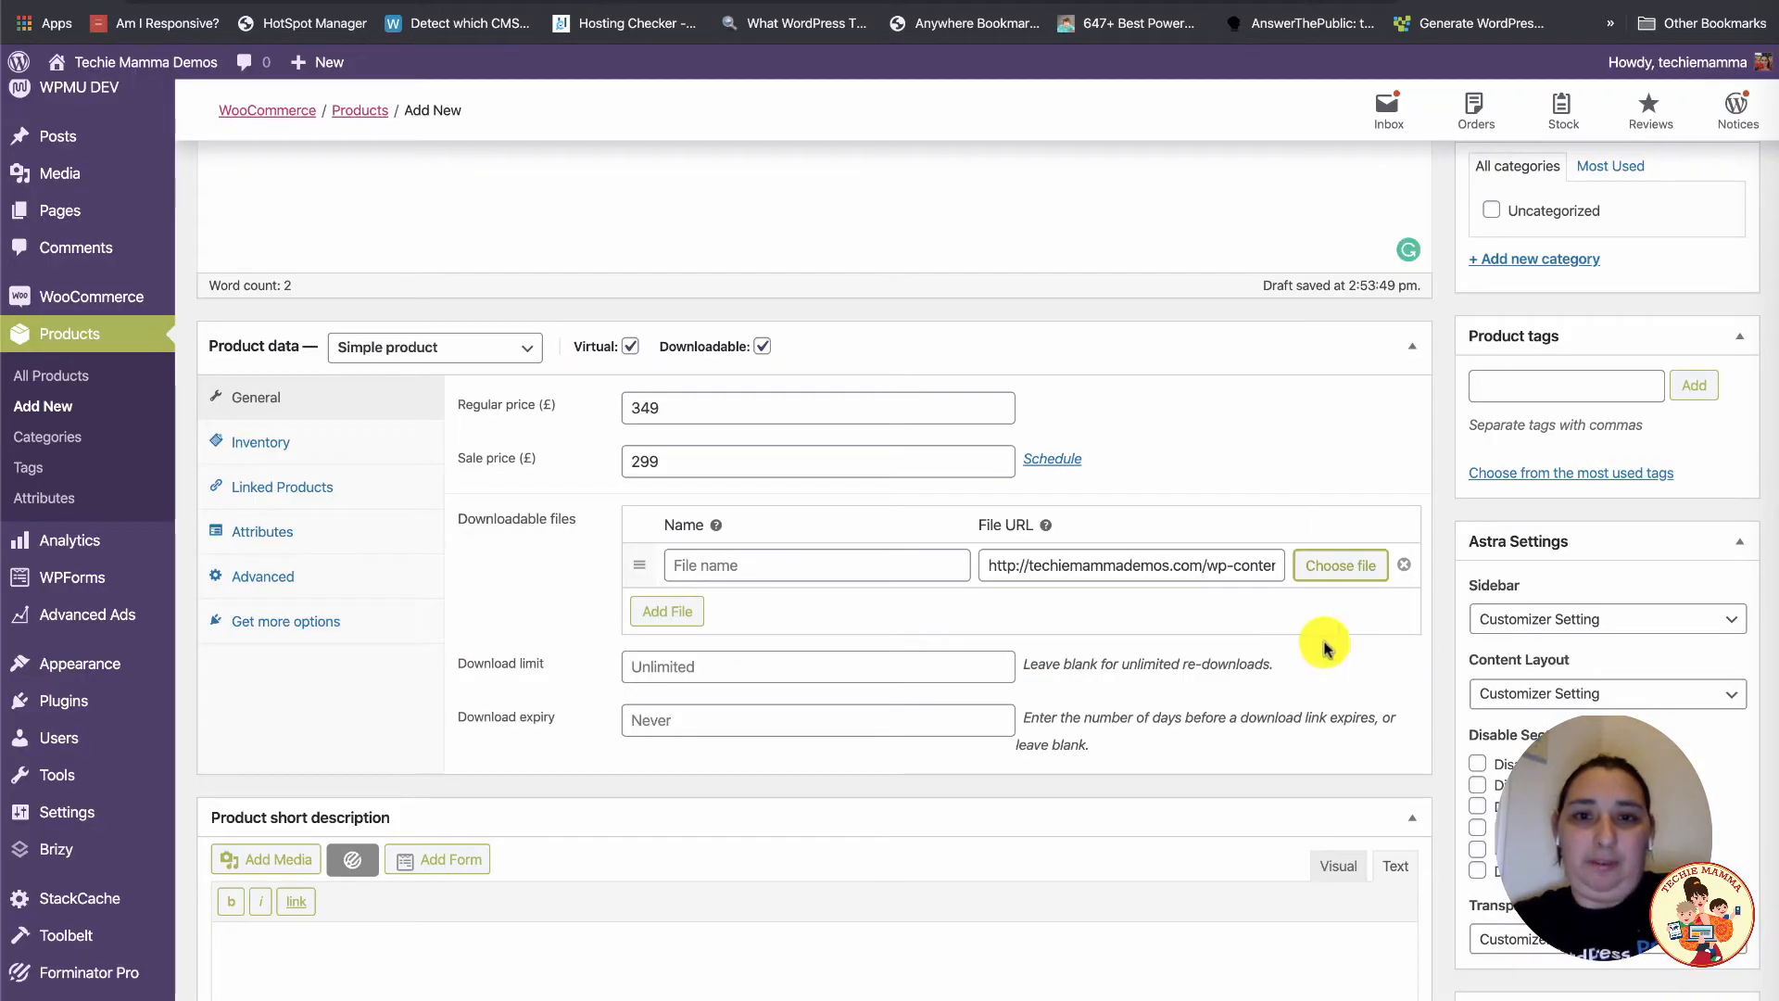
# - Examine the download limit and download expiry settings of the downloadable product, leaving both blank
pyautogui.scroll(-1, 778, 625)
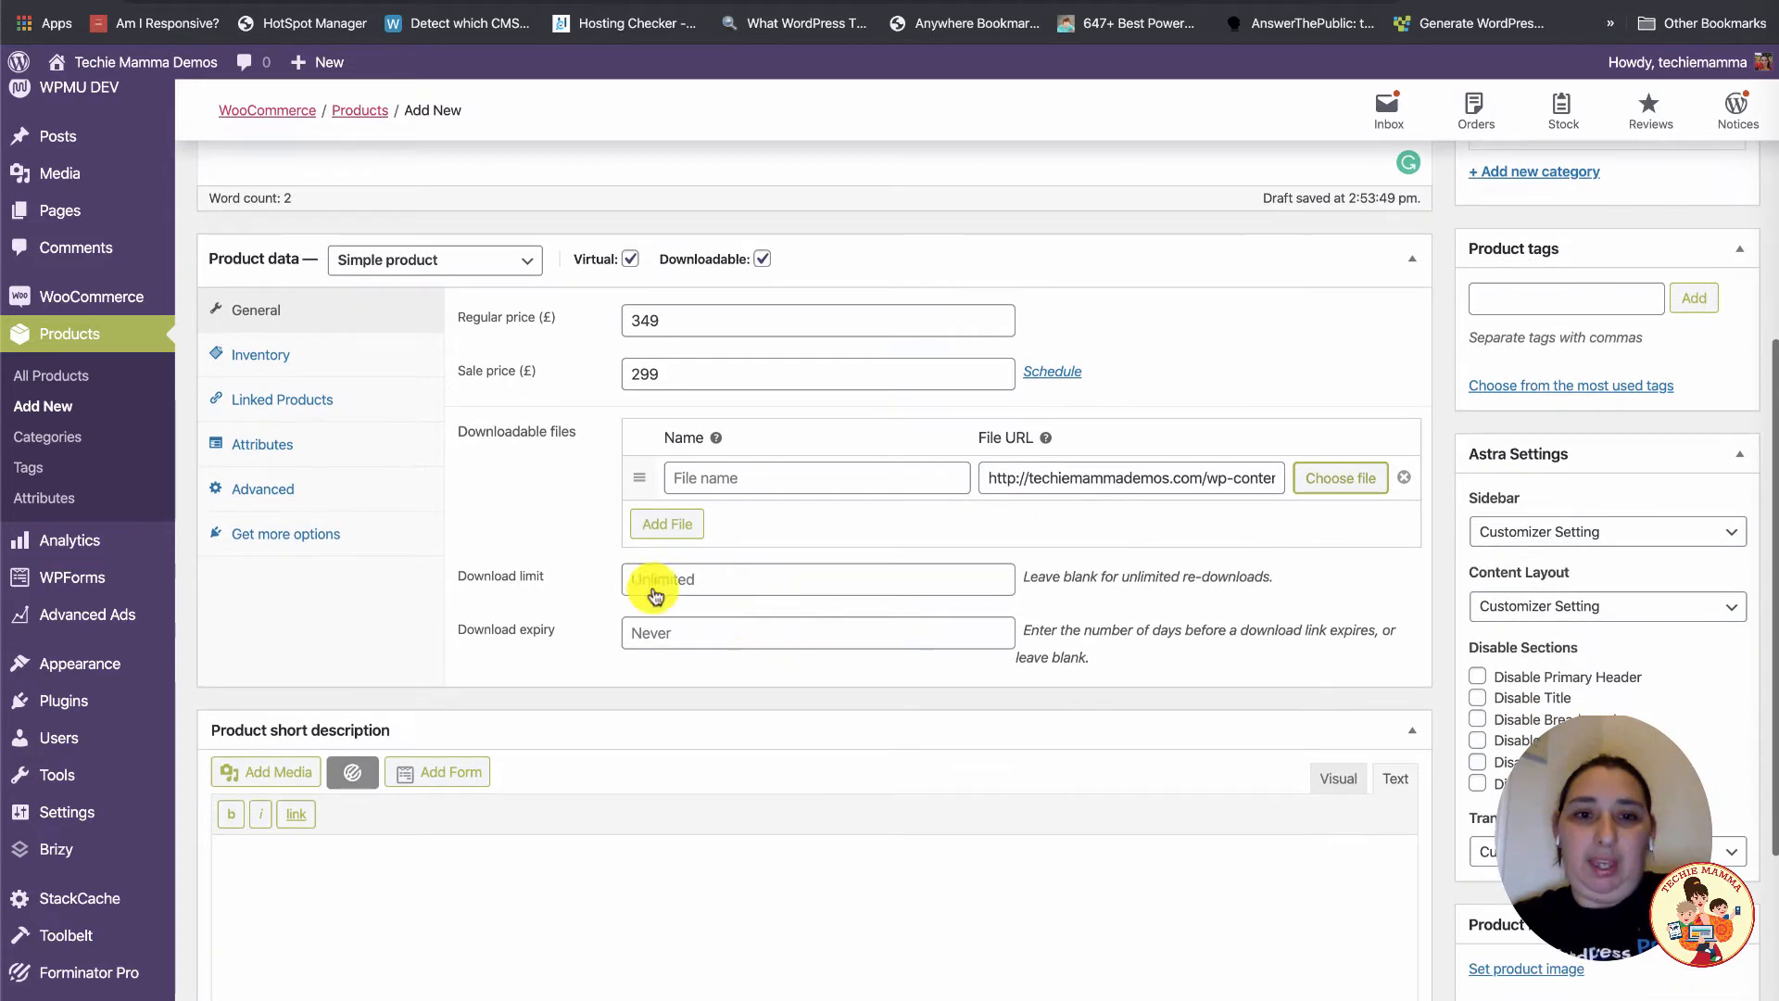
pyautogui.click(639, 580)
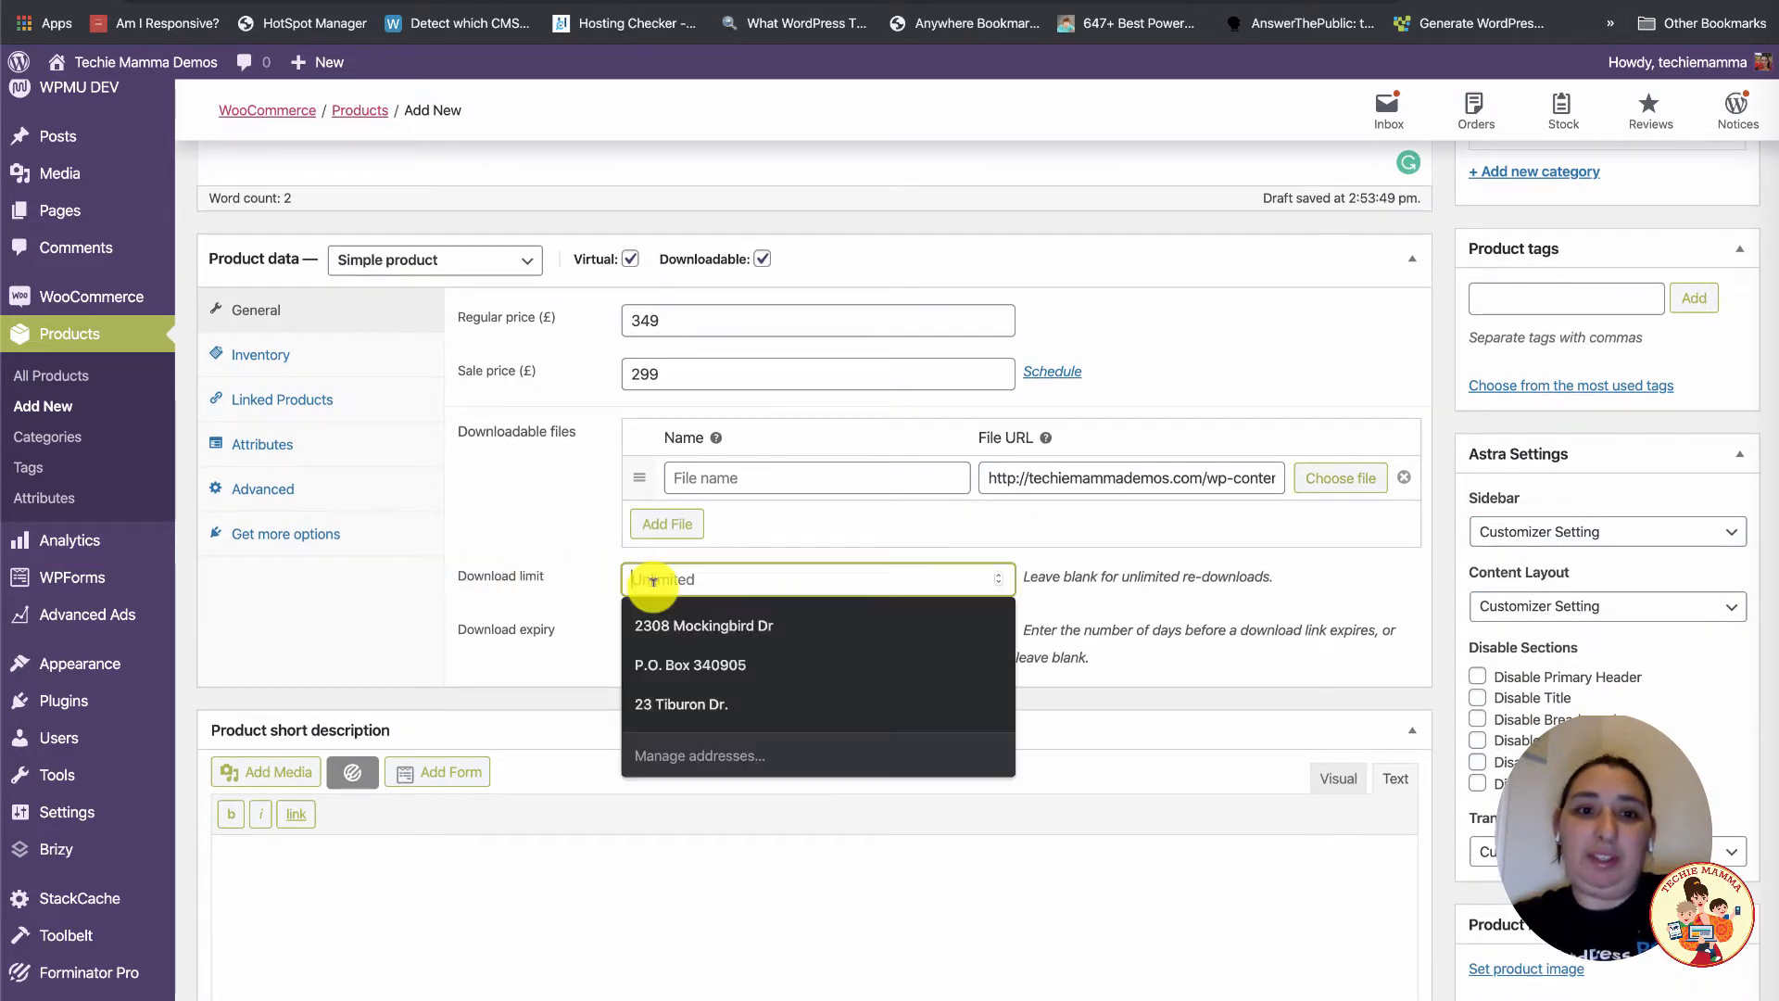
pyautogui.click(1200, 593)
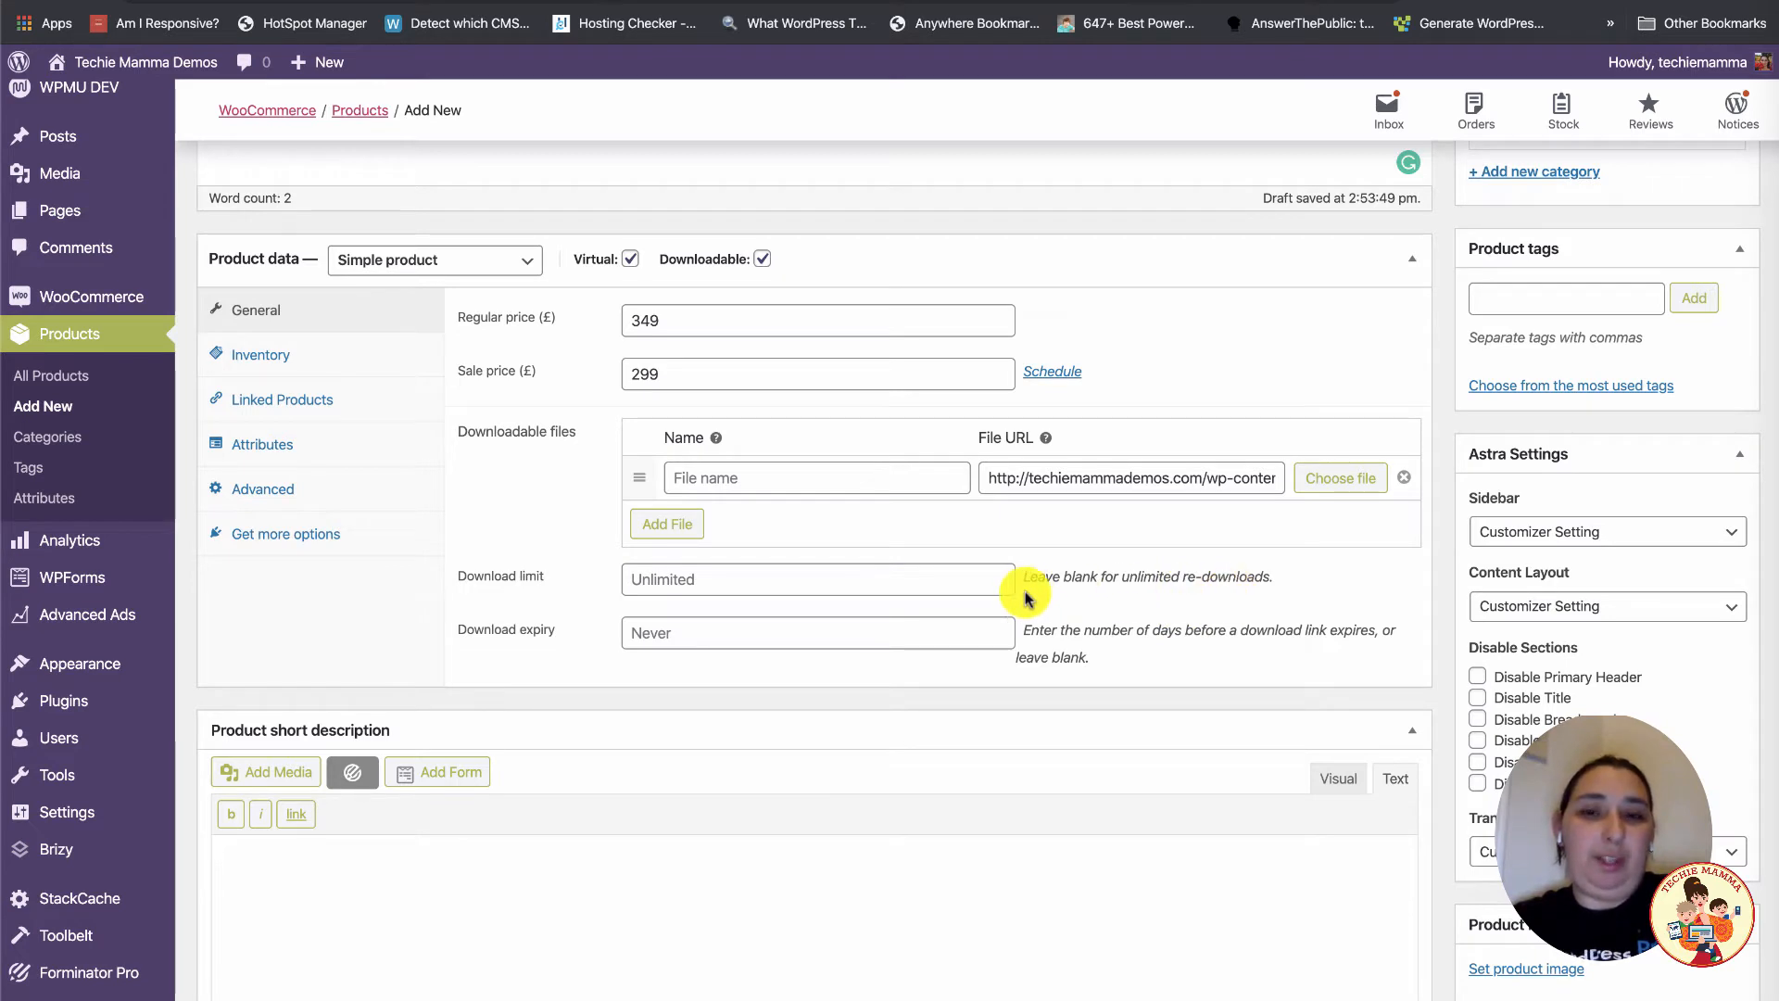
pyautogui.click(787, 567)
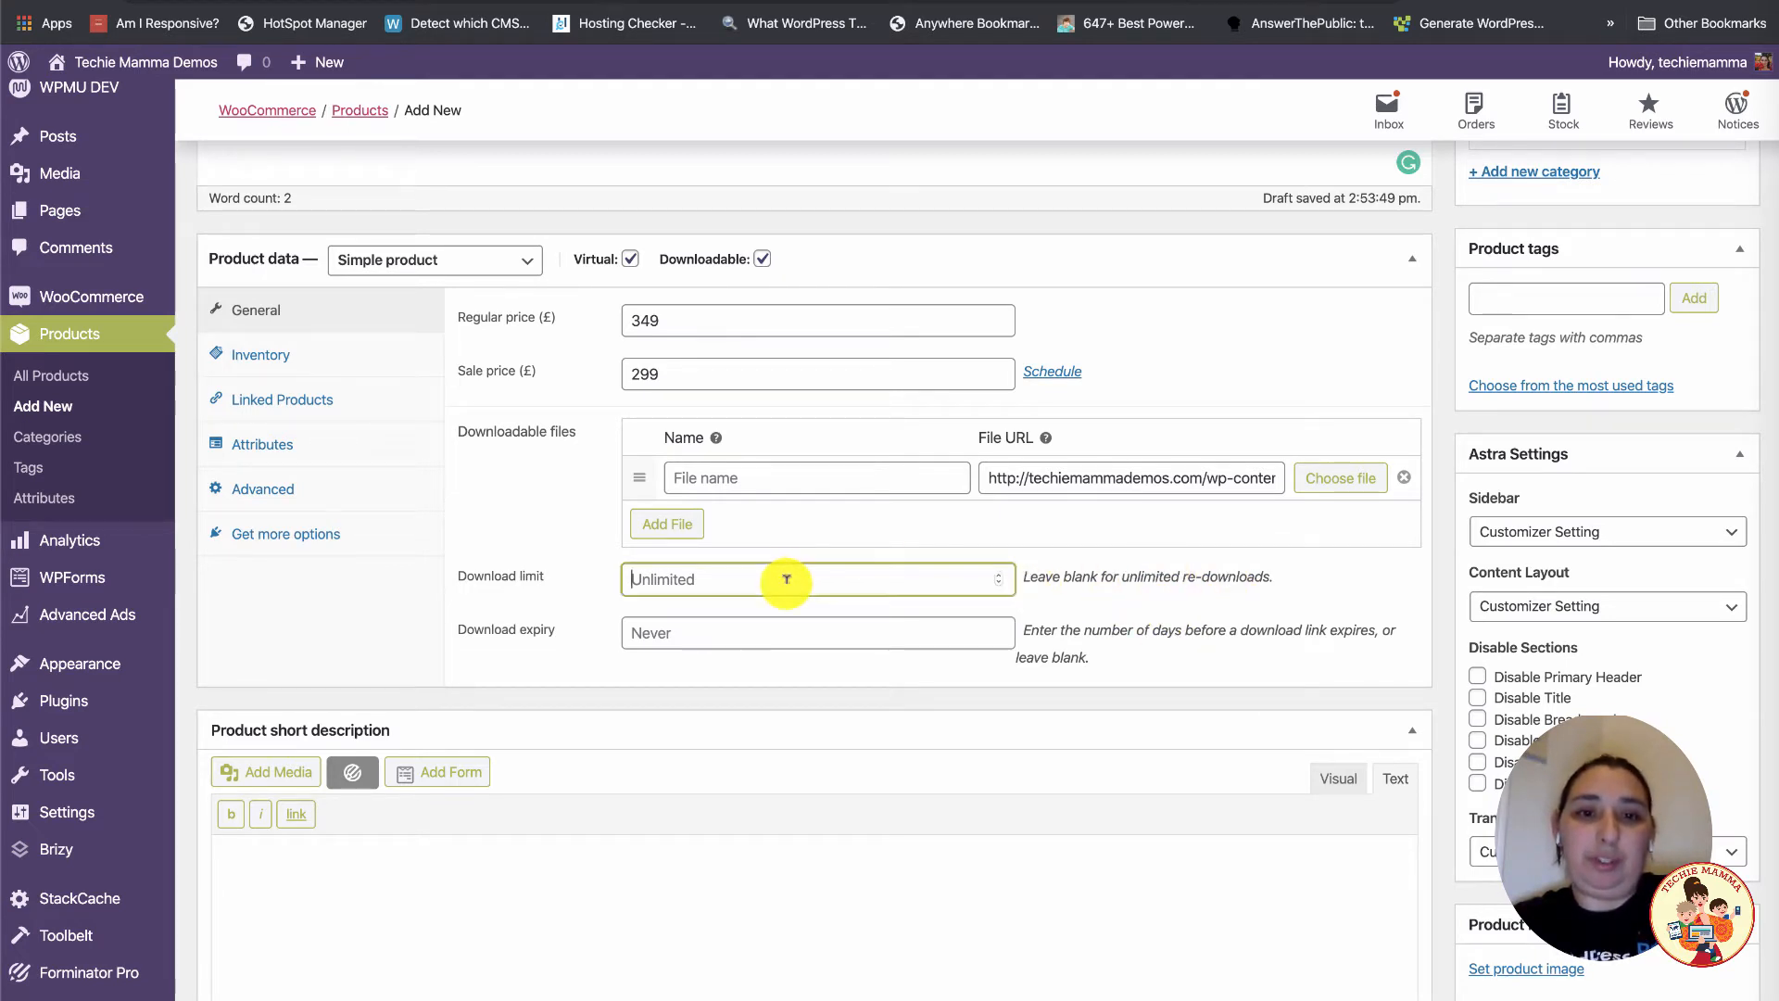
pyautogui.click(1176, 602)
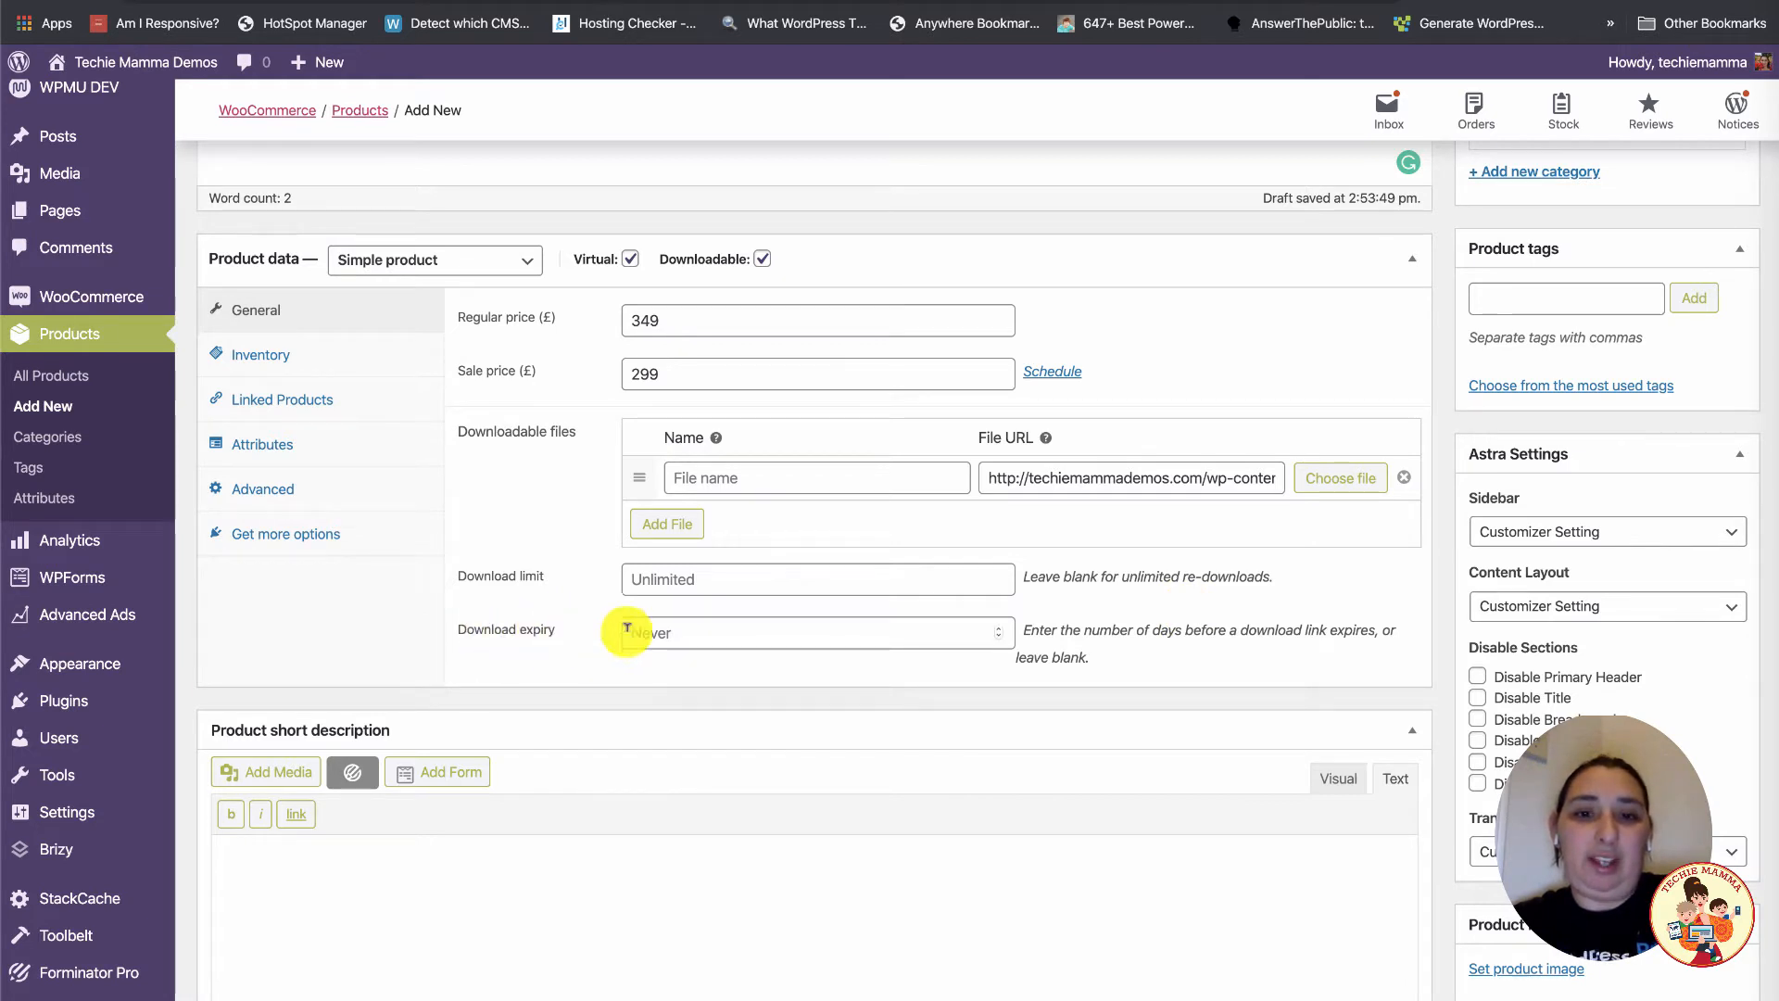
pyautogui.click(675, 630)
pyautogui.click(541, 654)
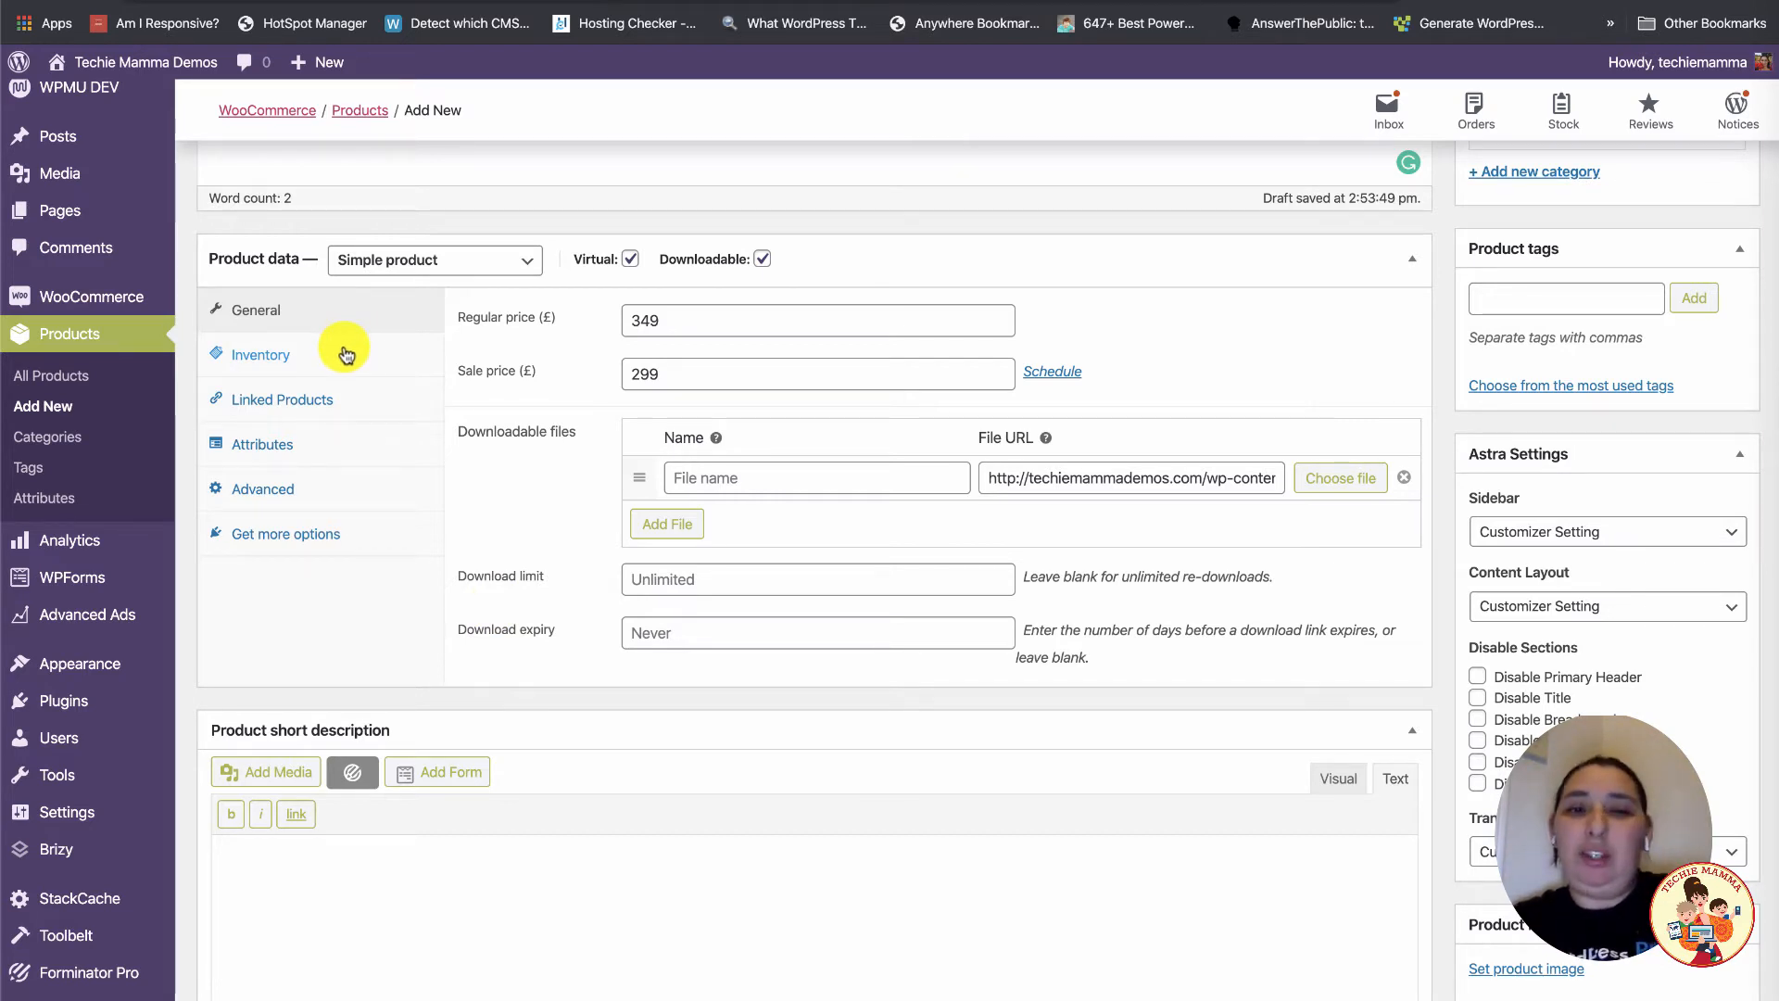
# - Review the product's inventory settings, including the SKU, and its linked-product options for upsells and cross-sells
pyautogui.click(263, 366)
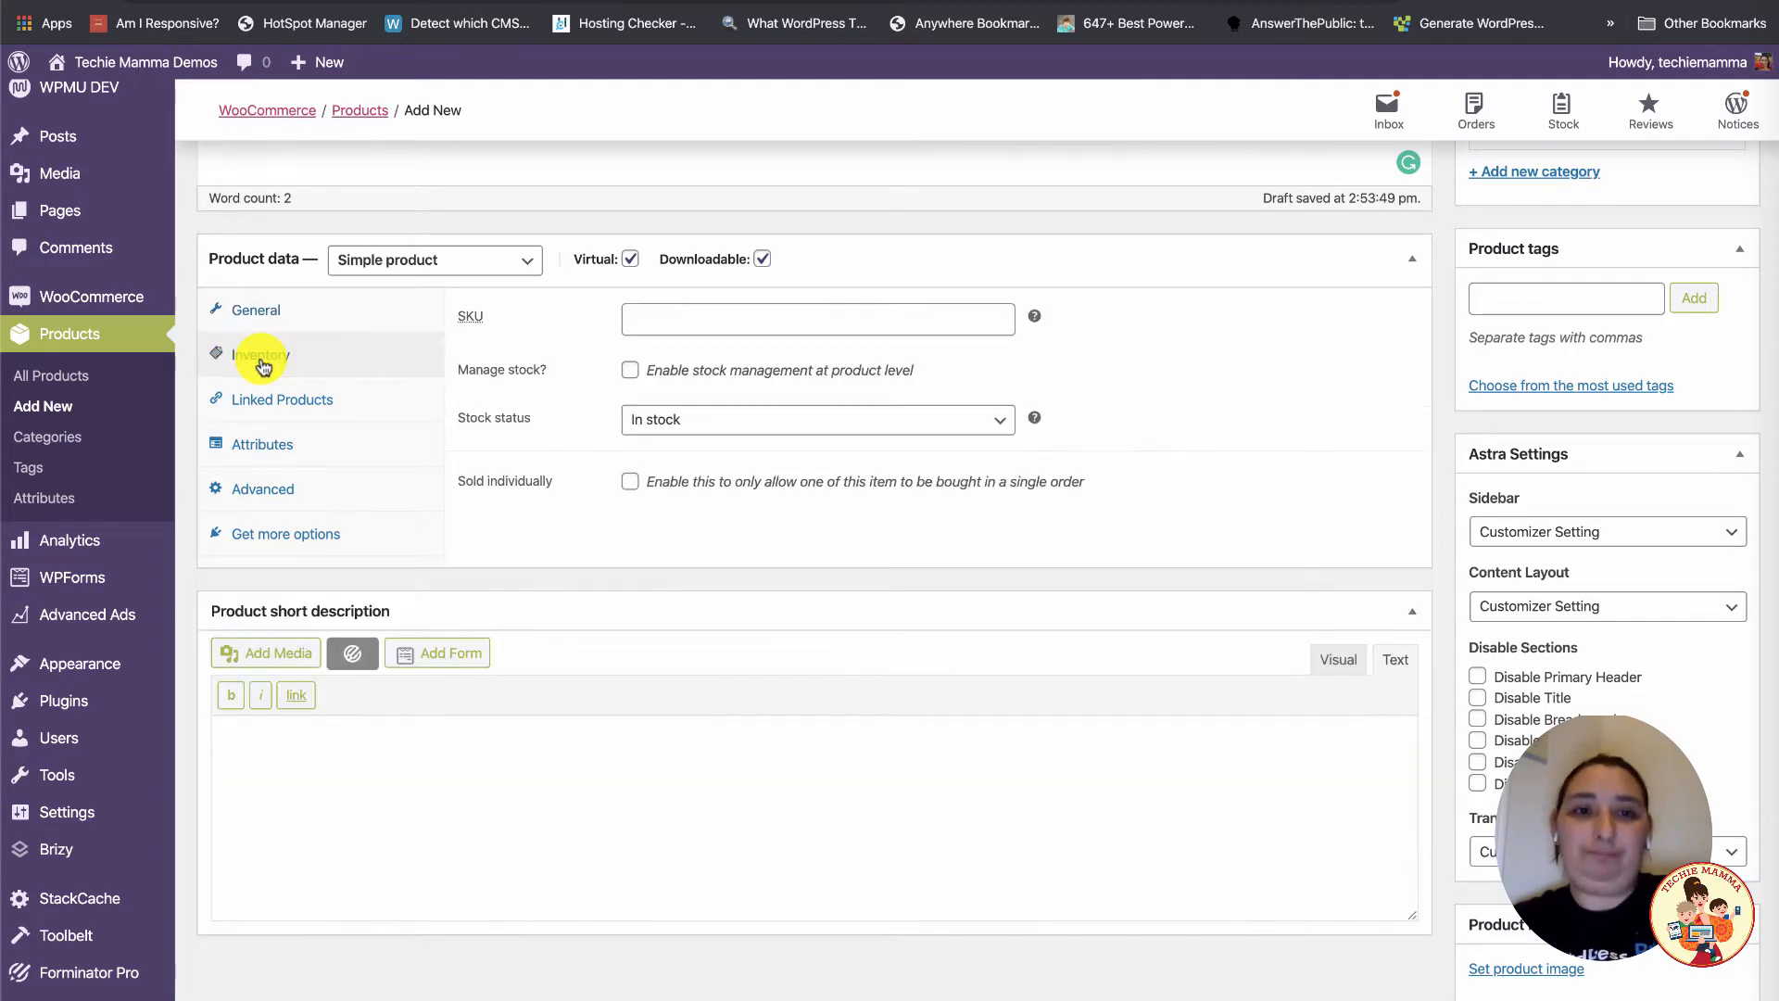
pyautogui.click(655, 320)
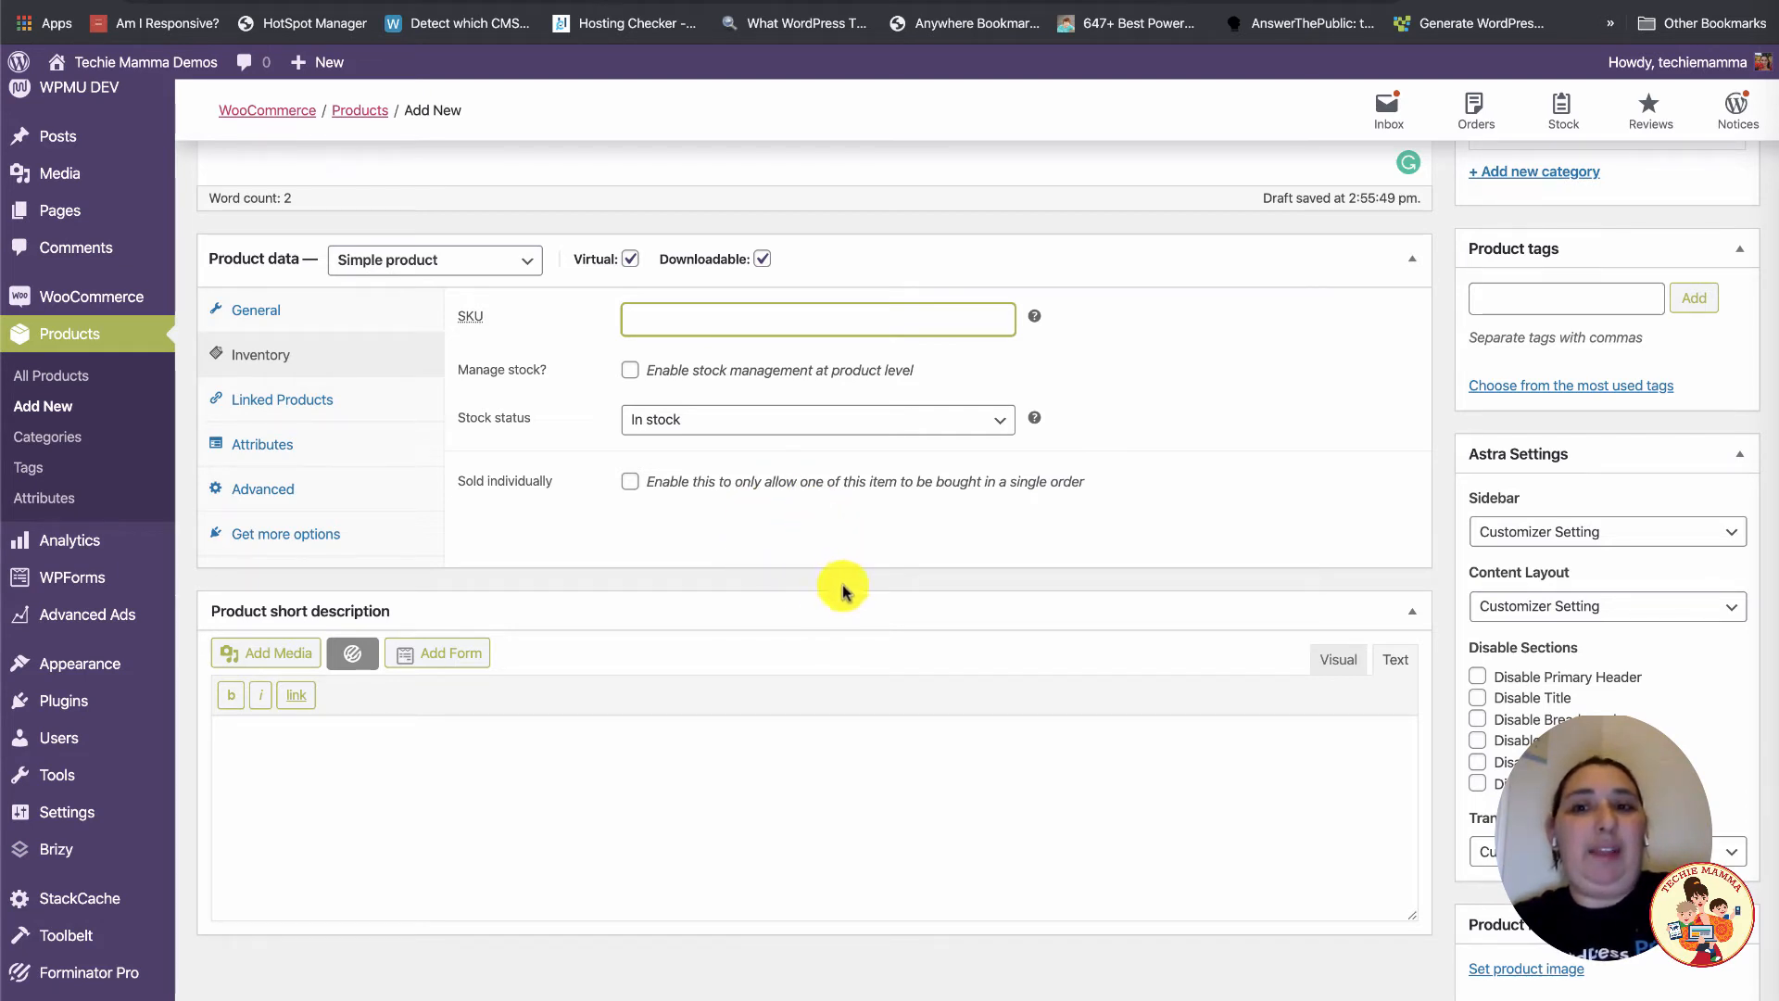
pyautogui.click(289, 405)
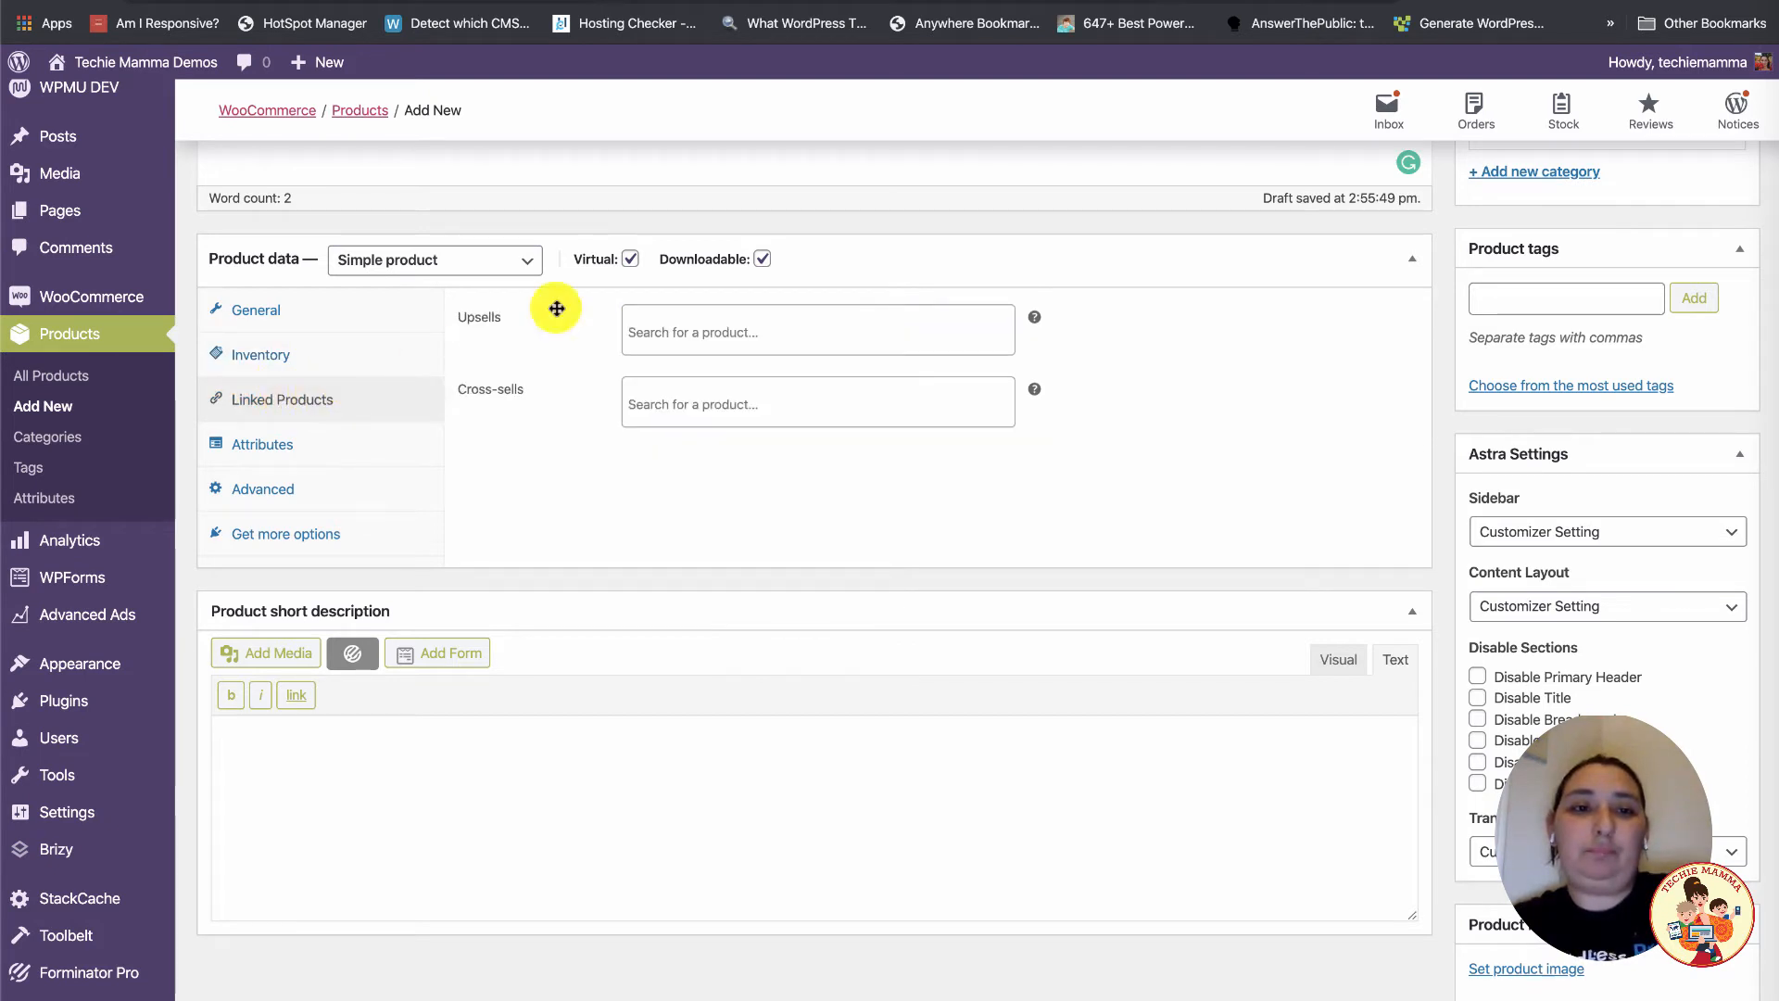
pyautogui.click(679, 331)
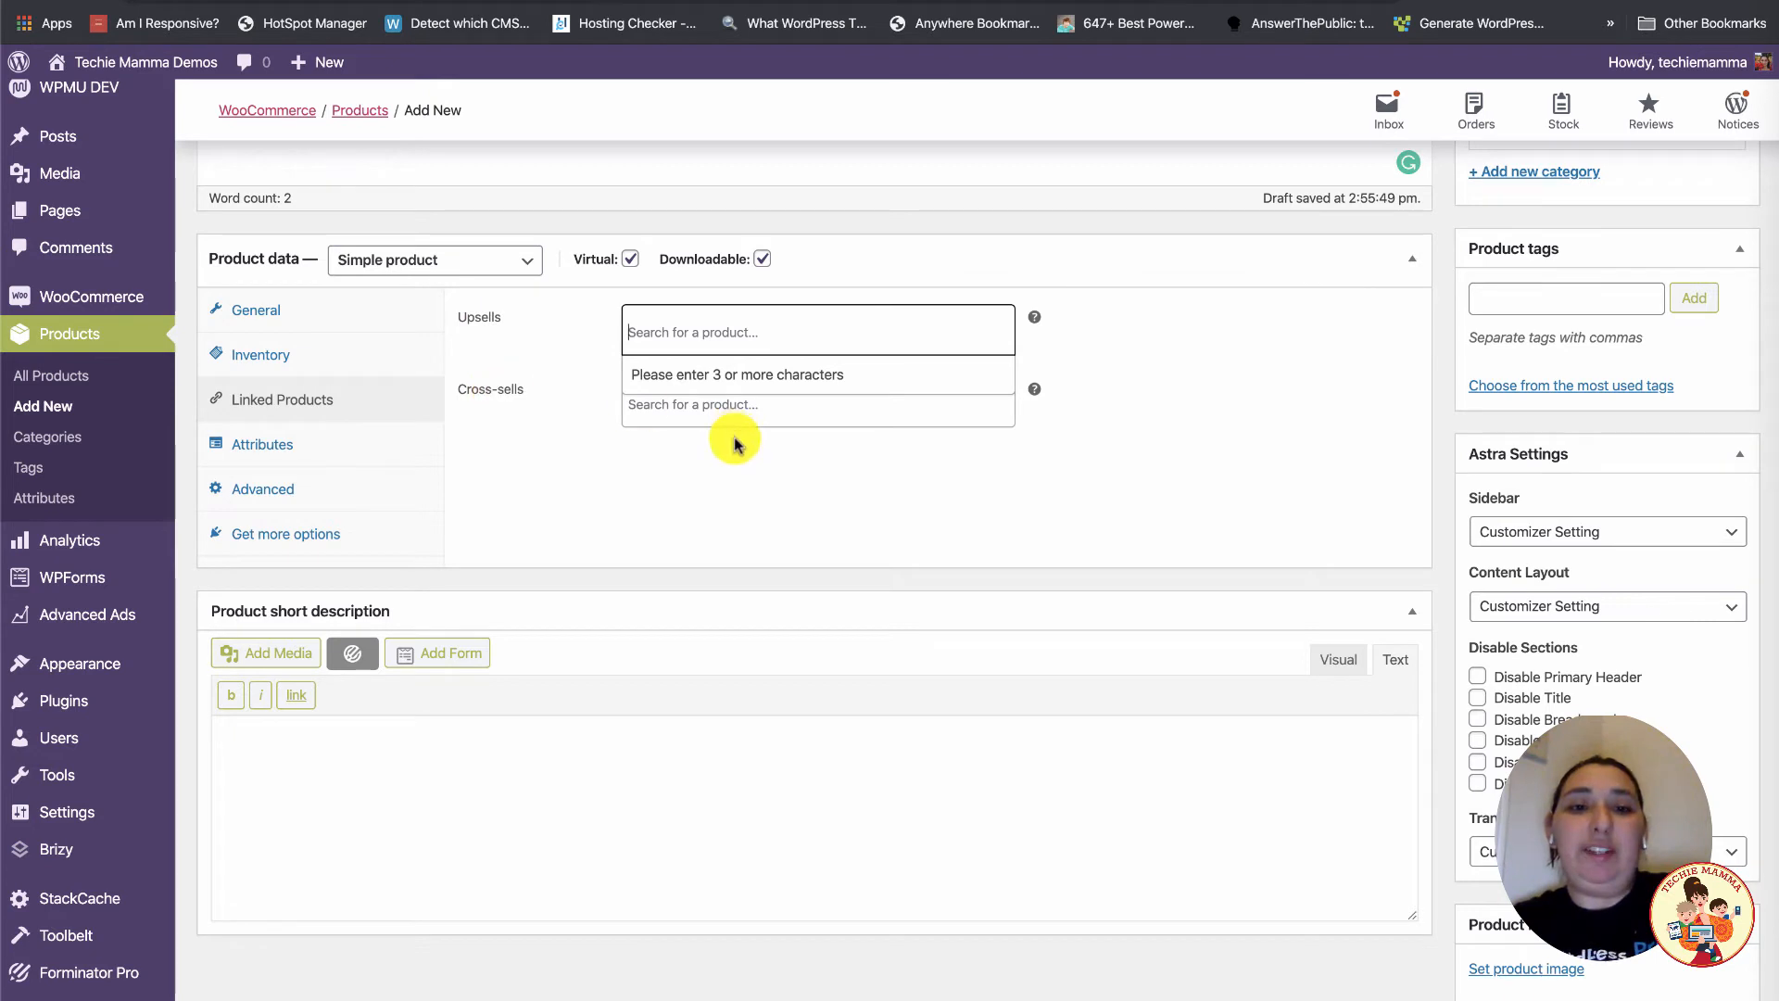
pyautogui.click(696, 509)
pyautogui.click(658, 324)
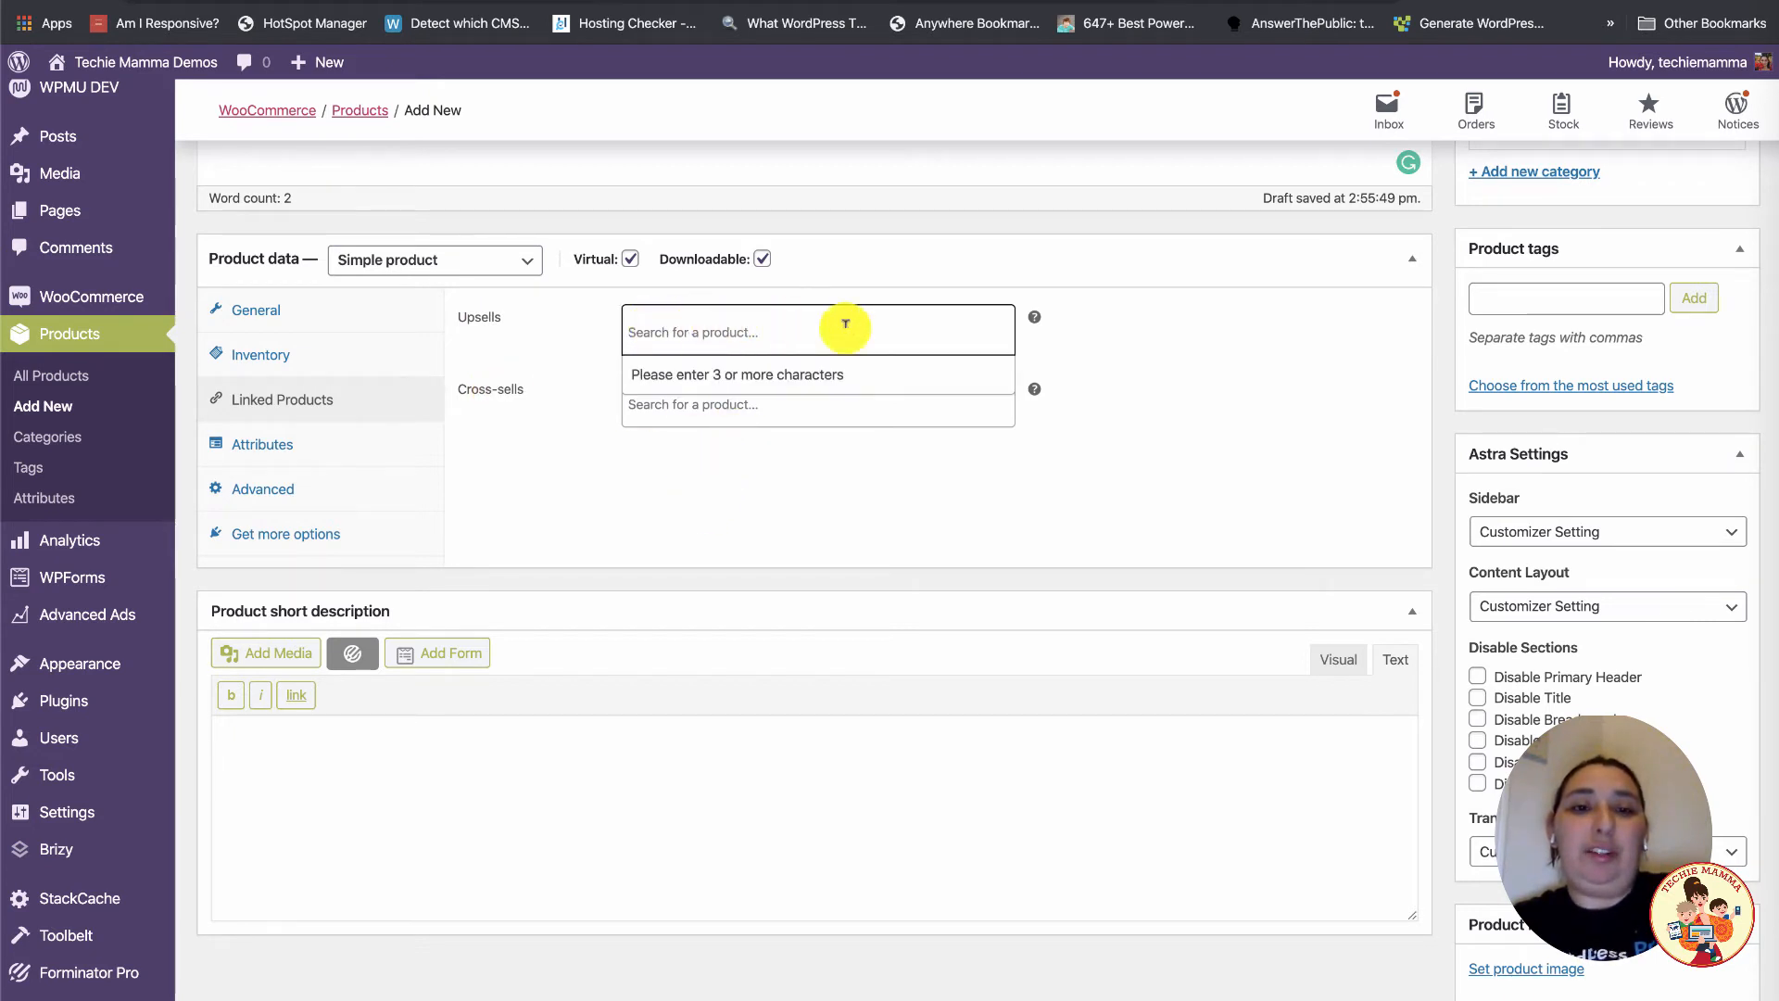
pyautogui.click(683, 542)
# - Look at the product's attribute settings and the available attribute types without adding one
pyautogui.click(275, 454)
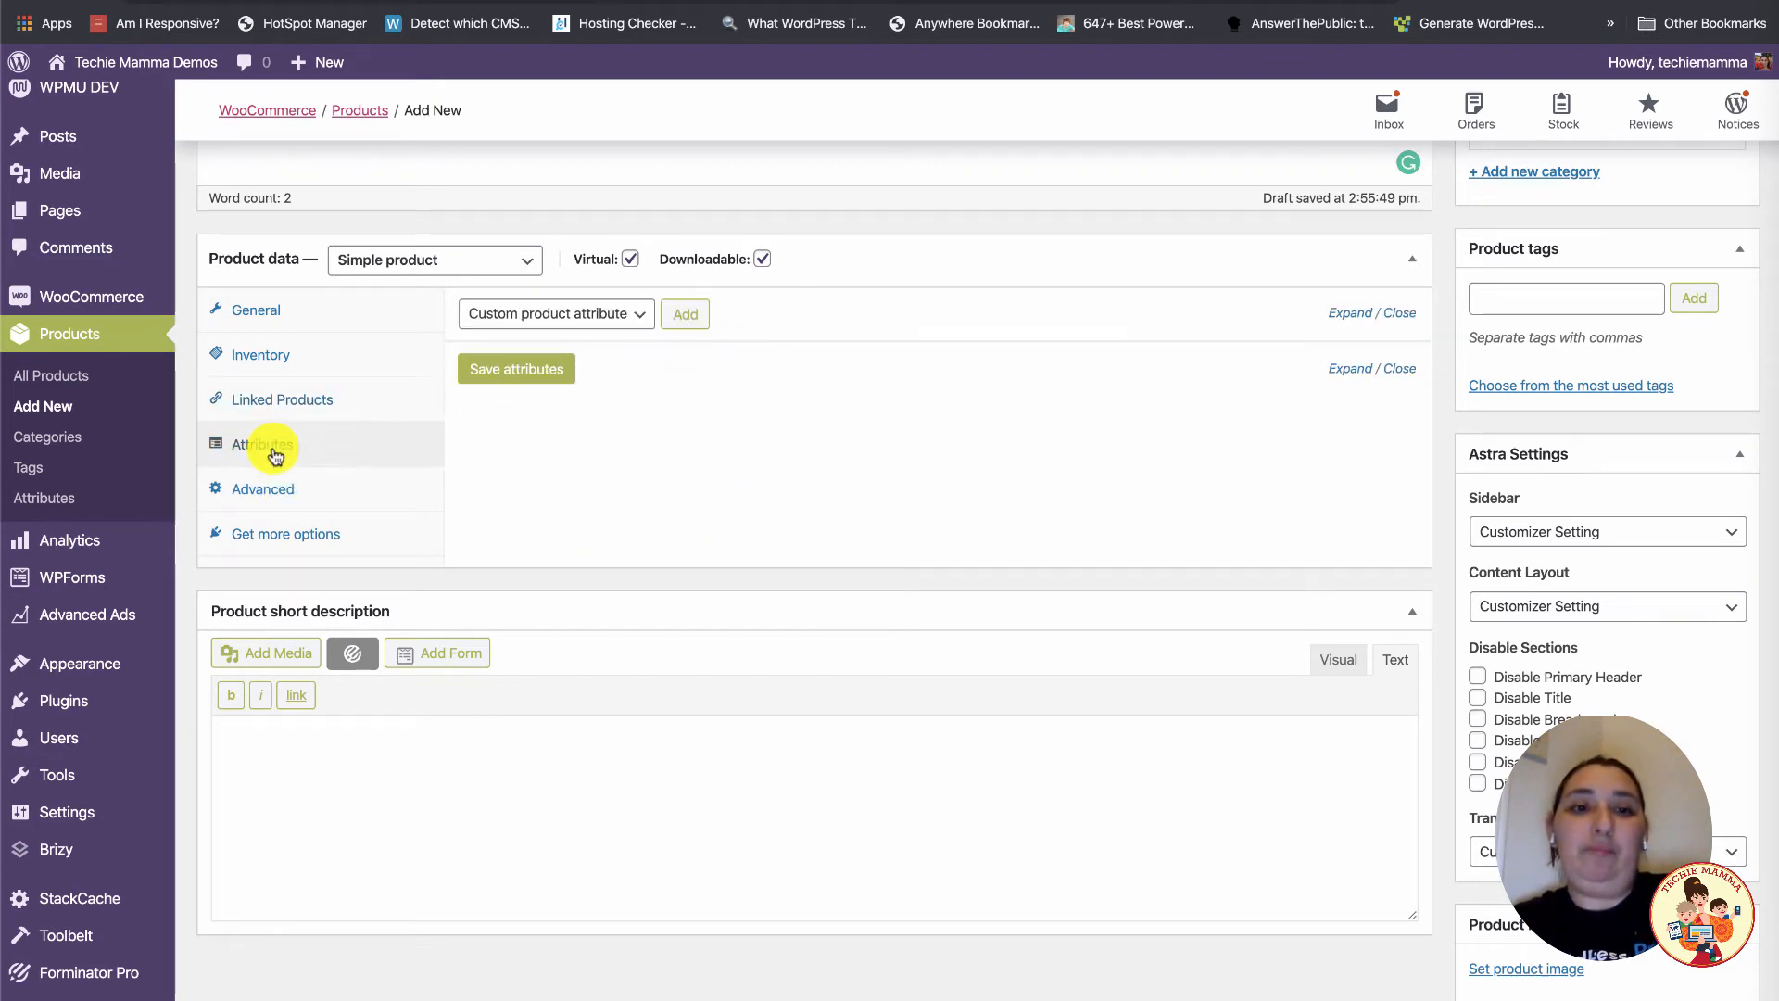
pyautogui.click(587, 320)
pyautogui.click(758, 424)
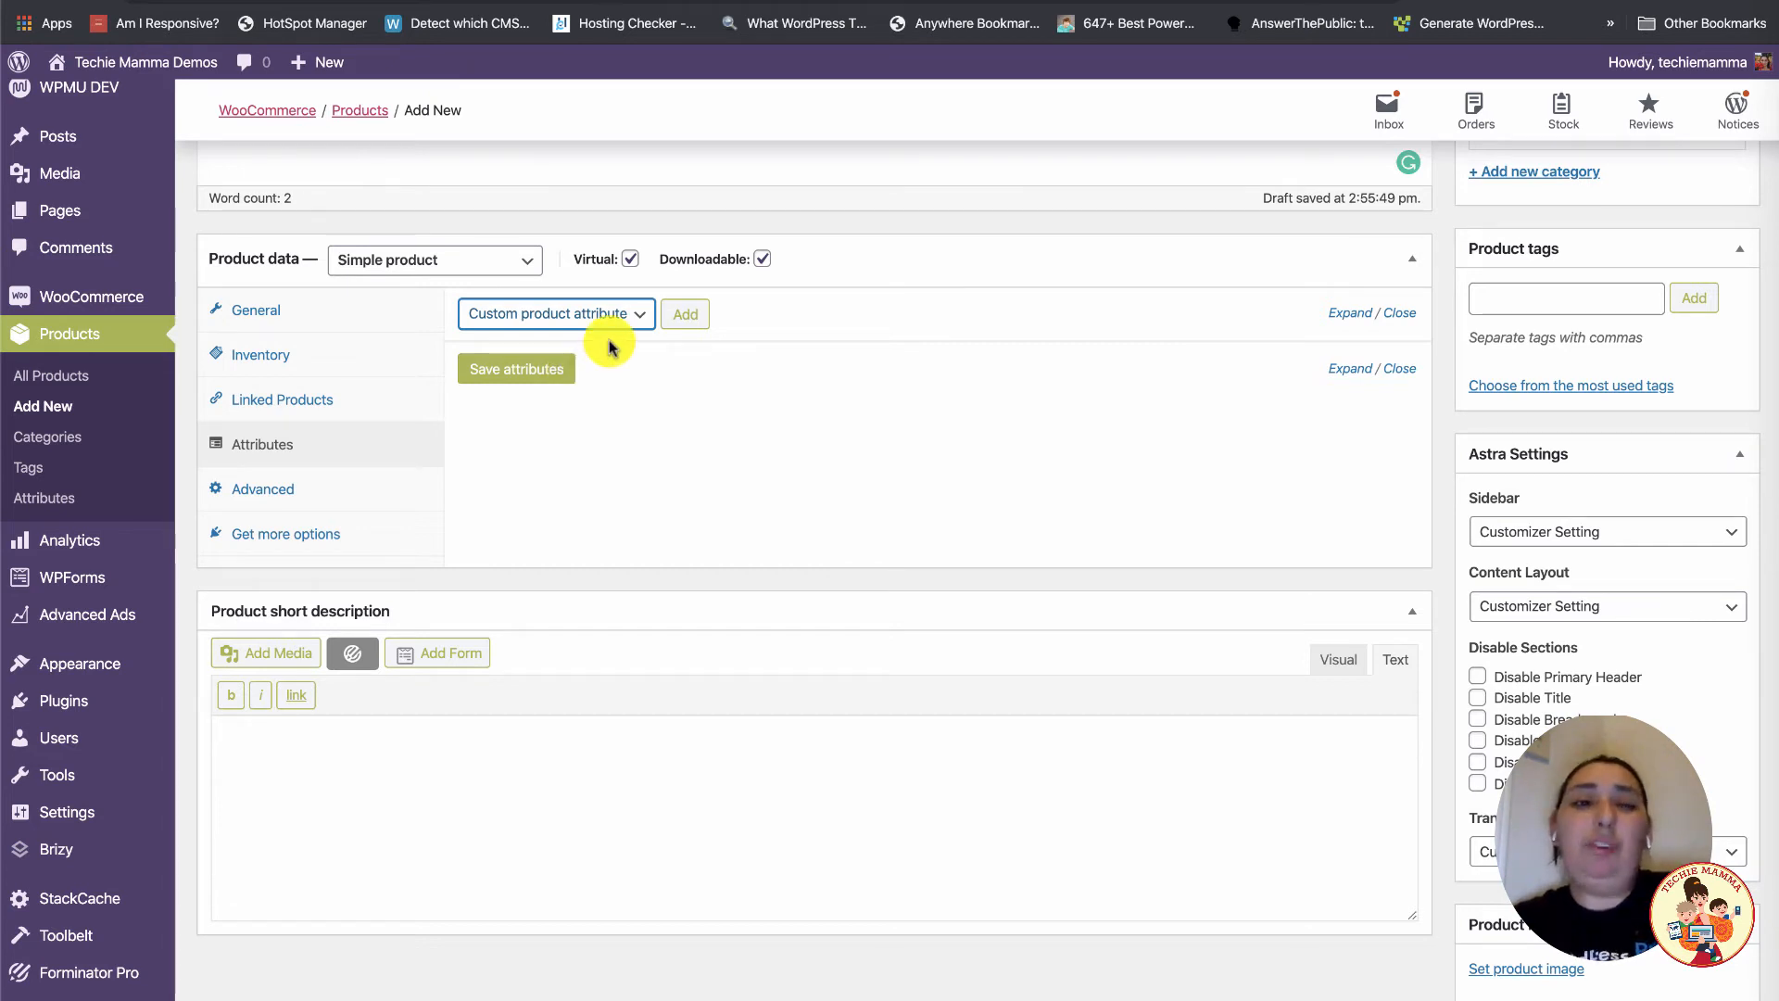
pyautogui.scroll(1, 732, 443)
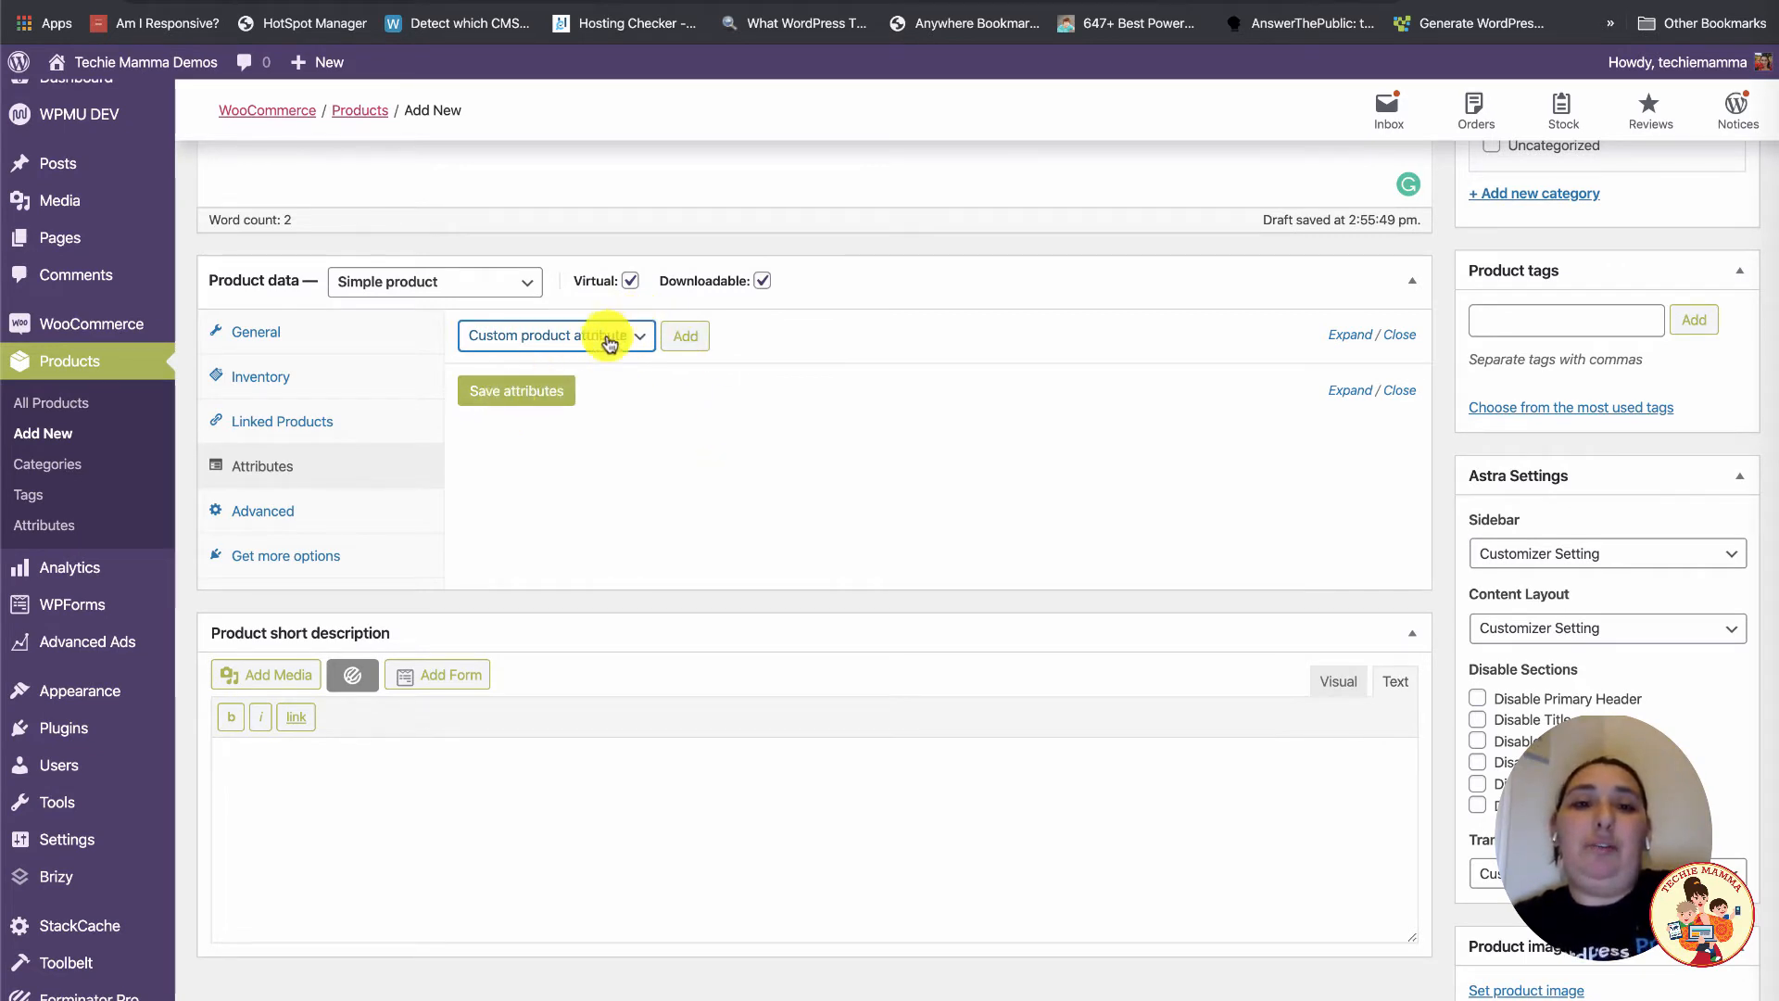
# - Add a custom product attribute named Size with the values S | M | L | XL and save it
pyautogui.click(690, 339)
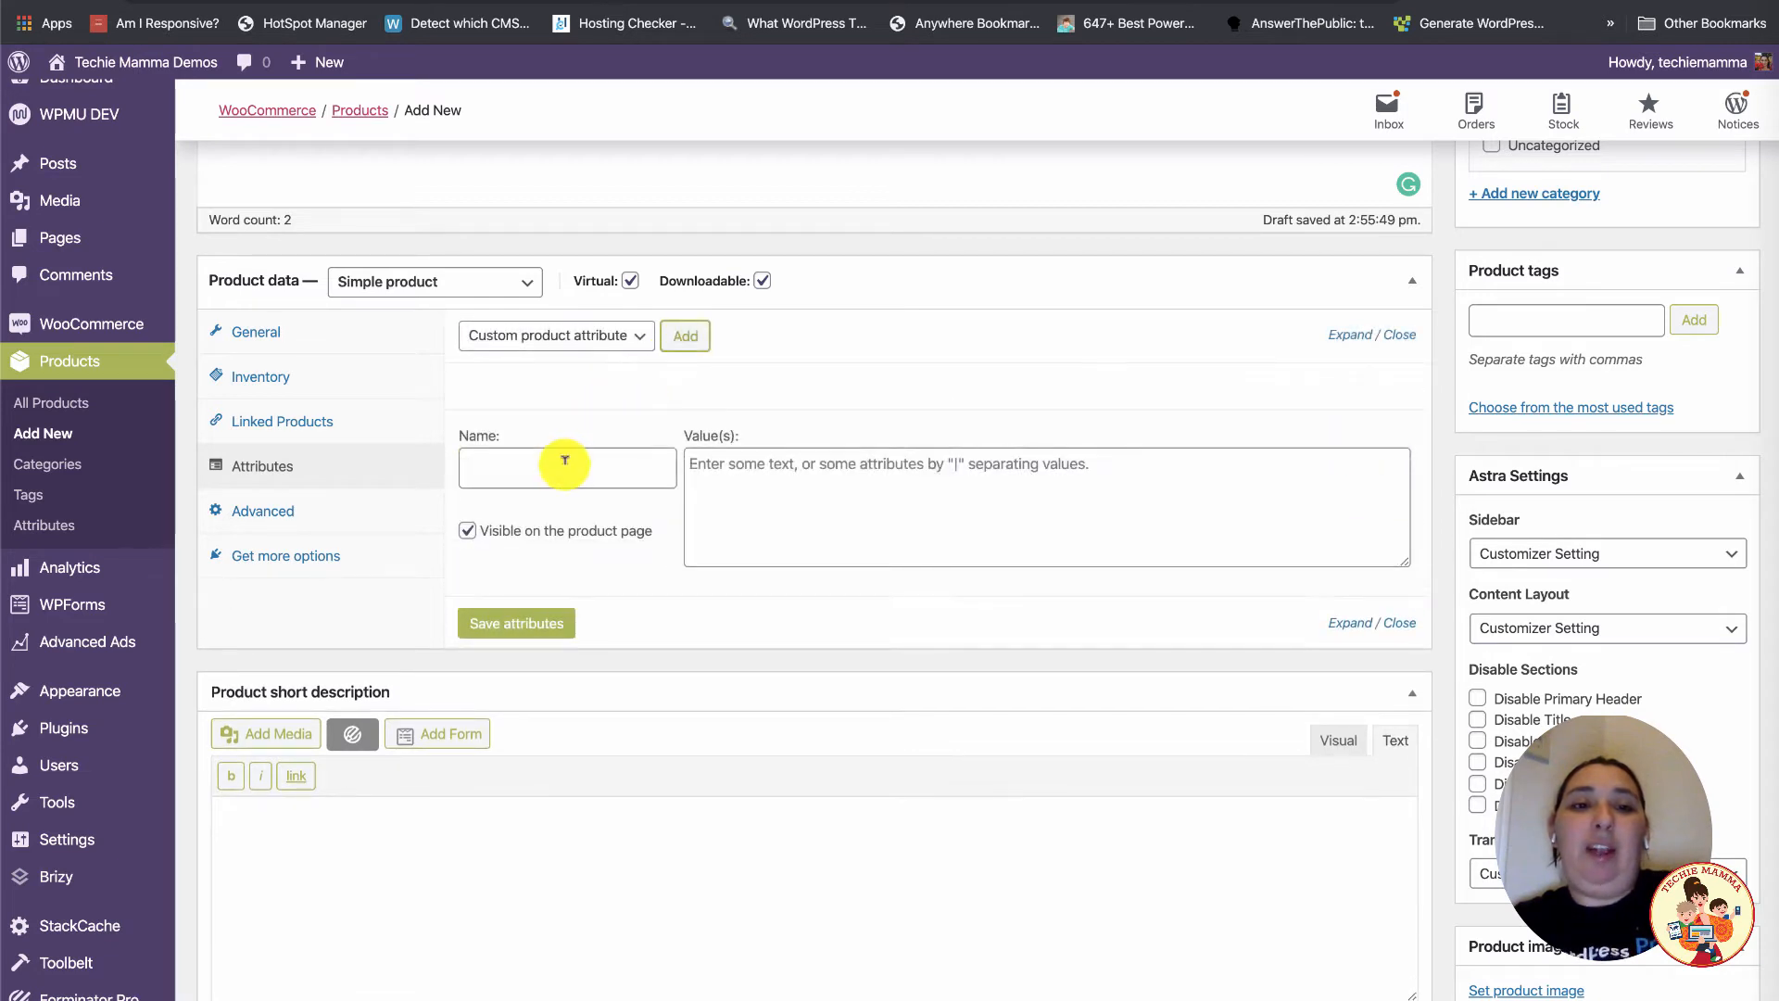
pyautogui.click(564, 460)
pyautogui.write('Size')
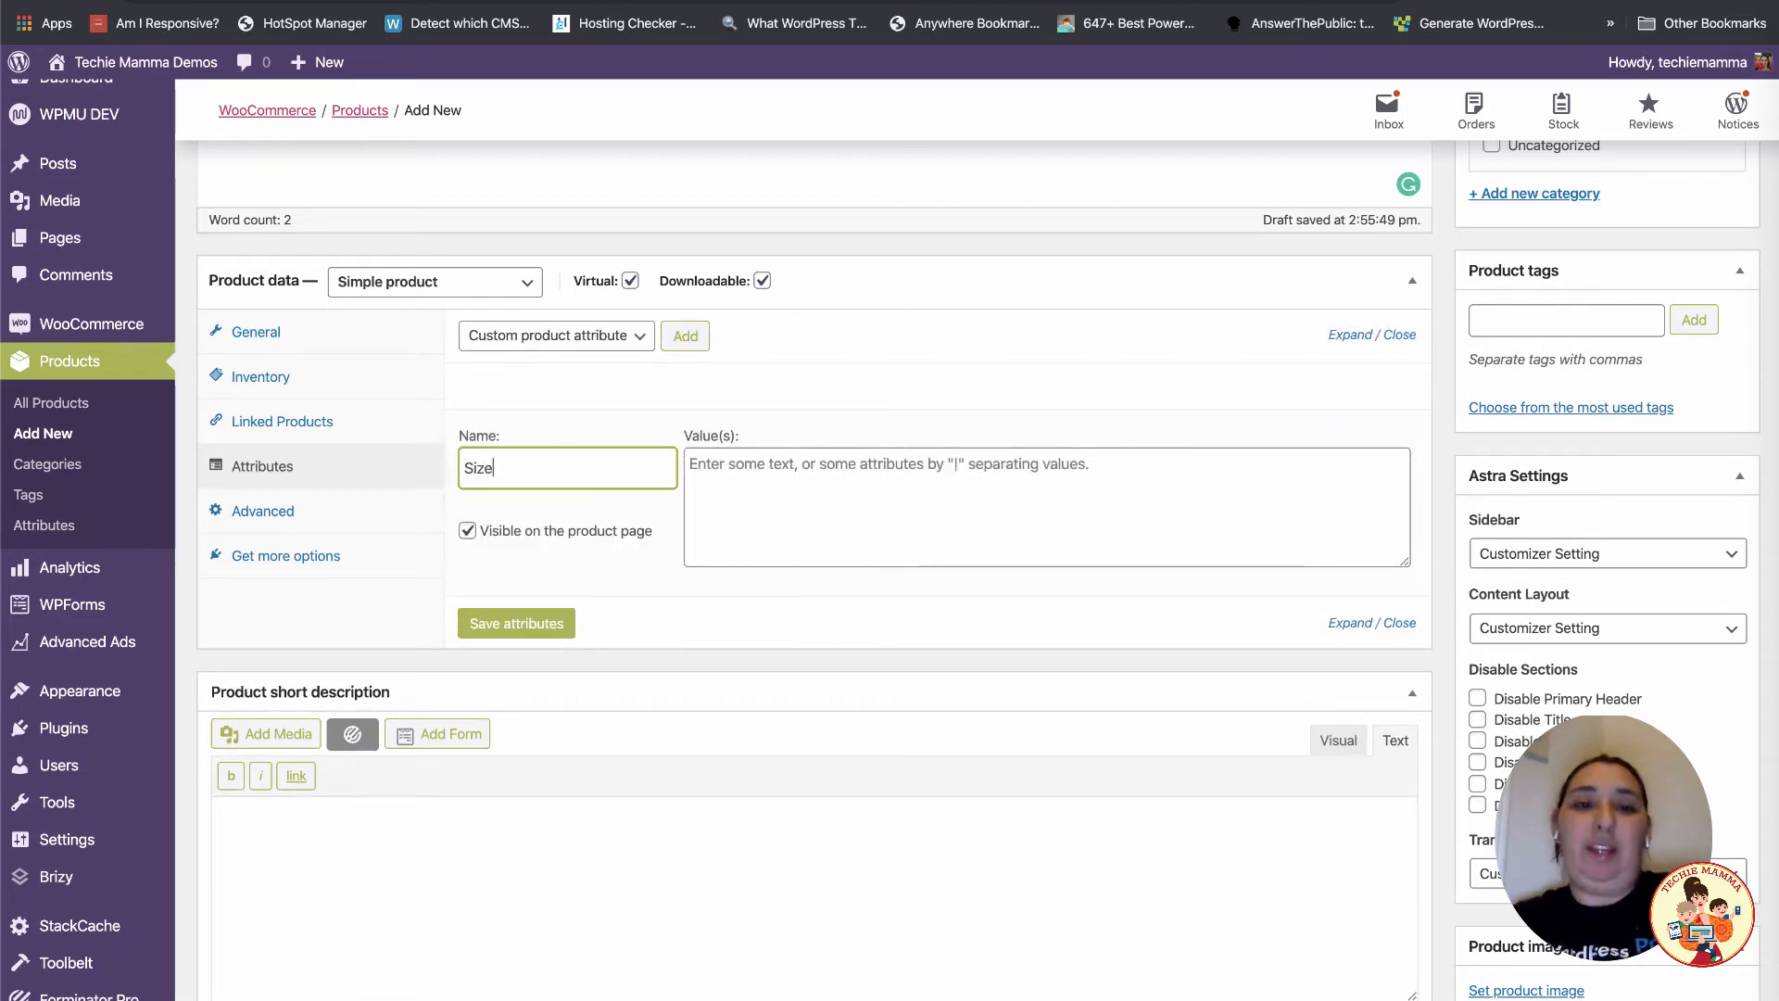
pyautogui.press('Tab')
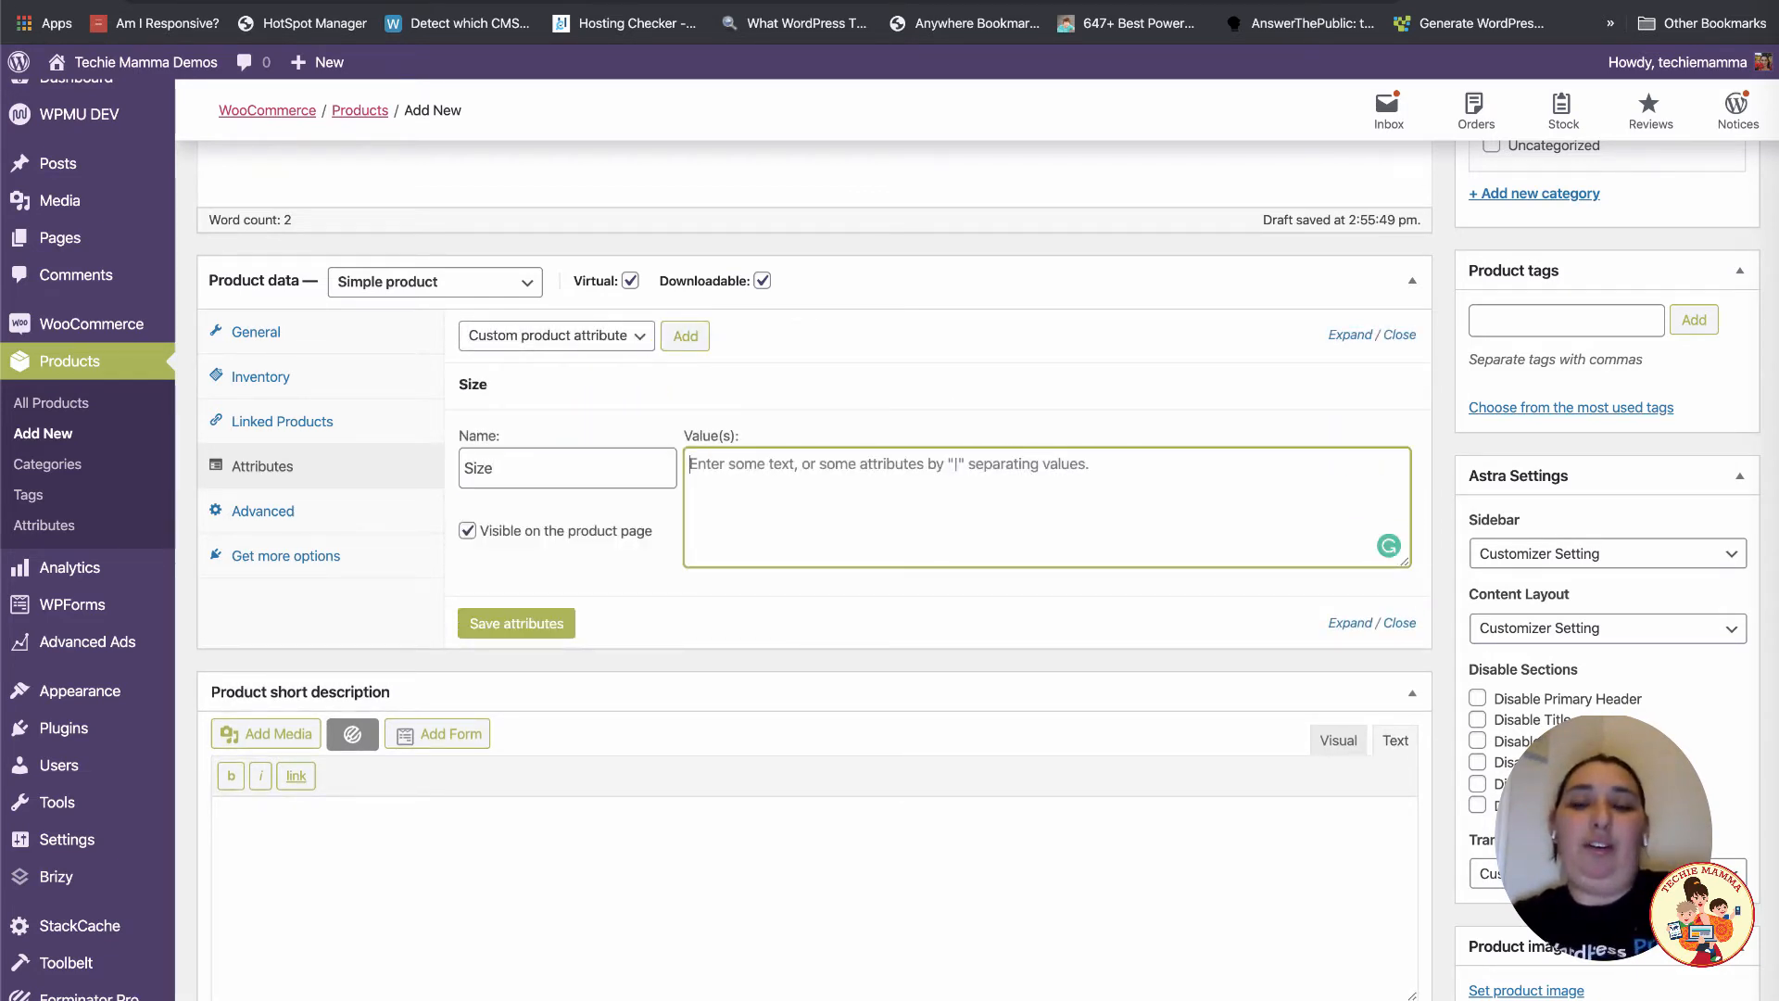
pyautogui.write('S')
pyautogui.press('BackSpace')
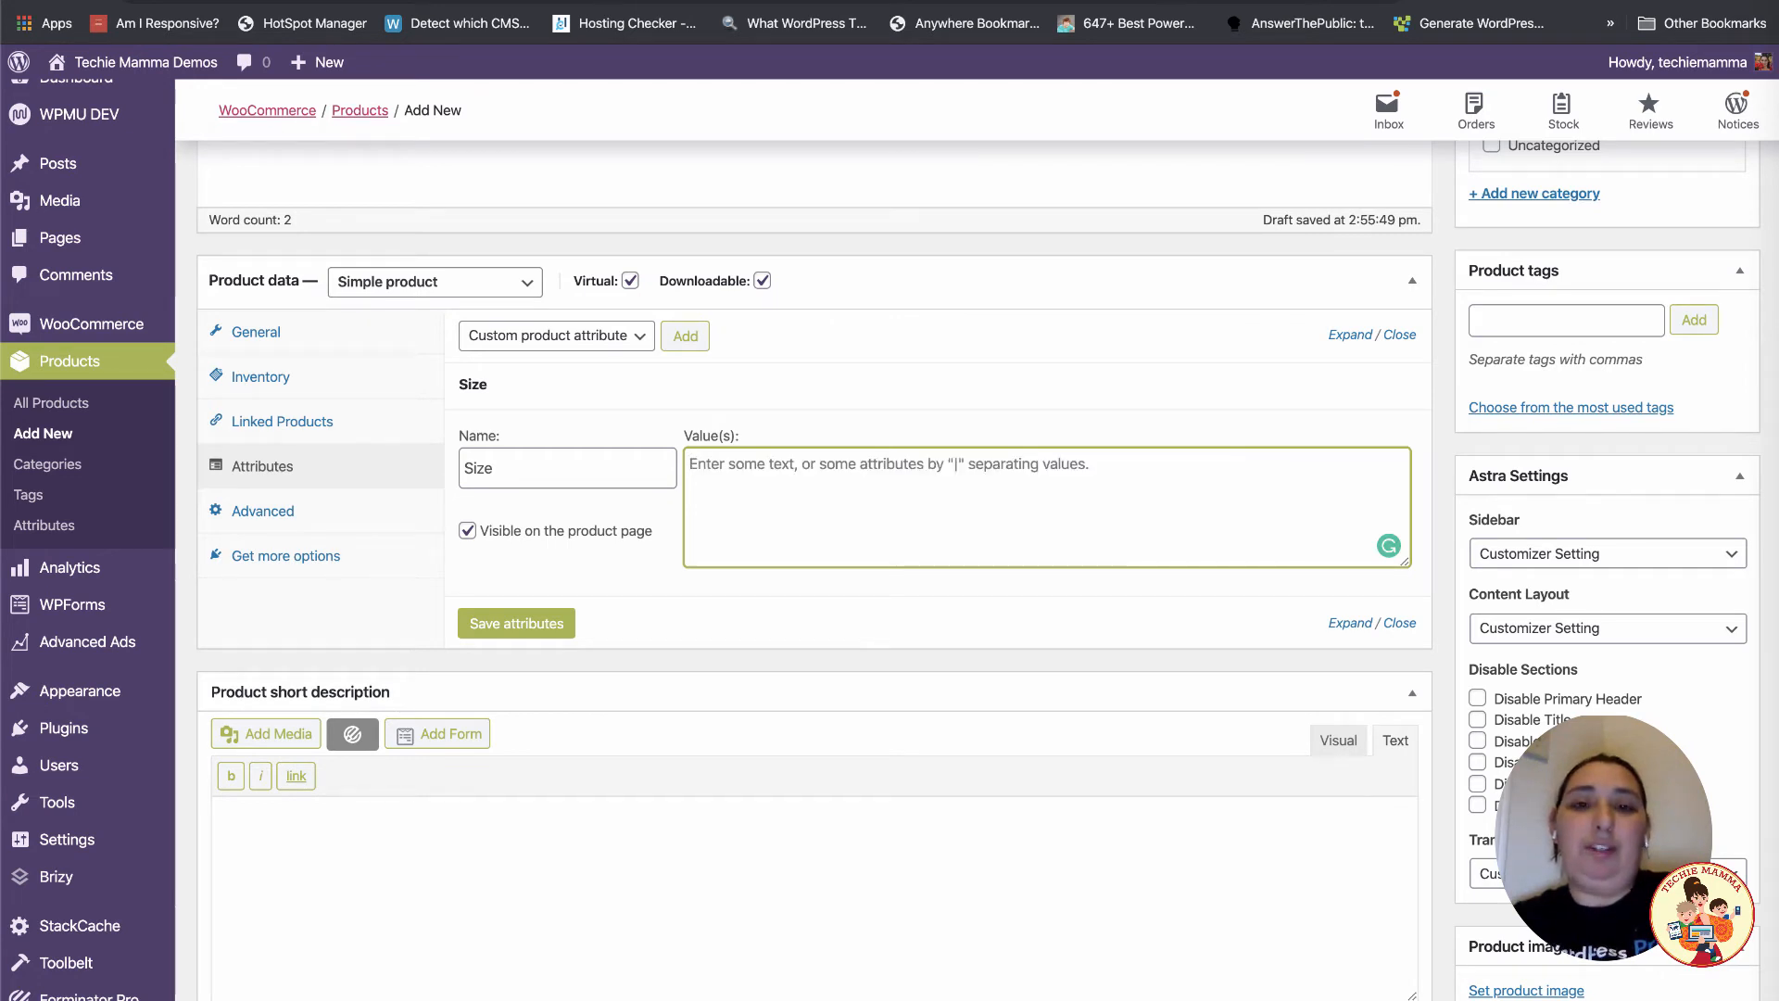
pyautogui.write('S | M | L | XL')
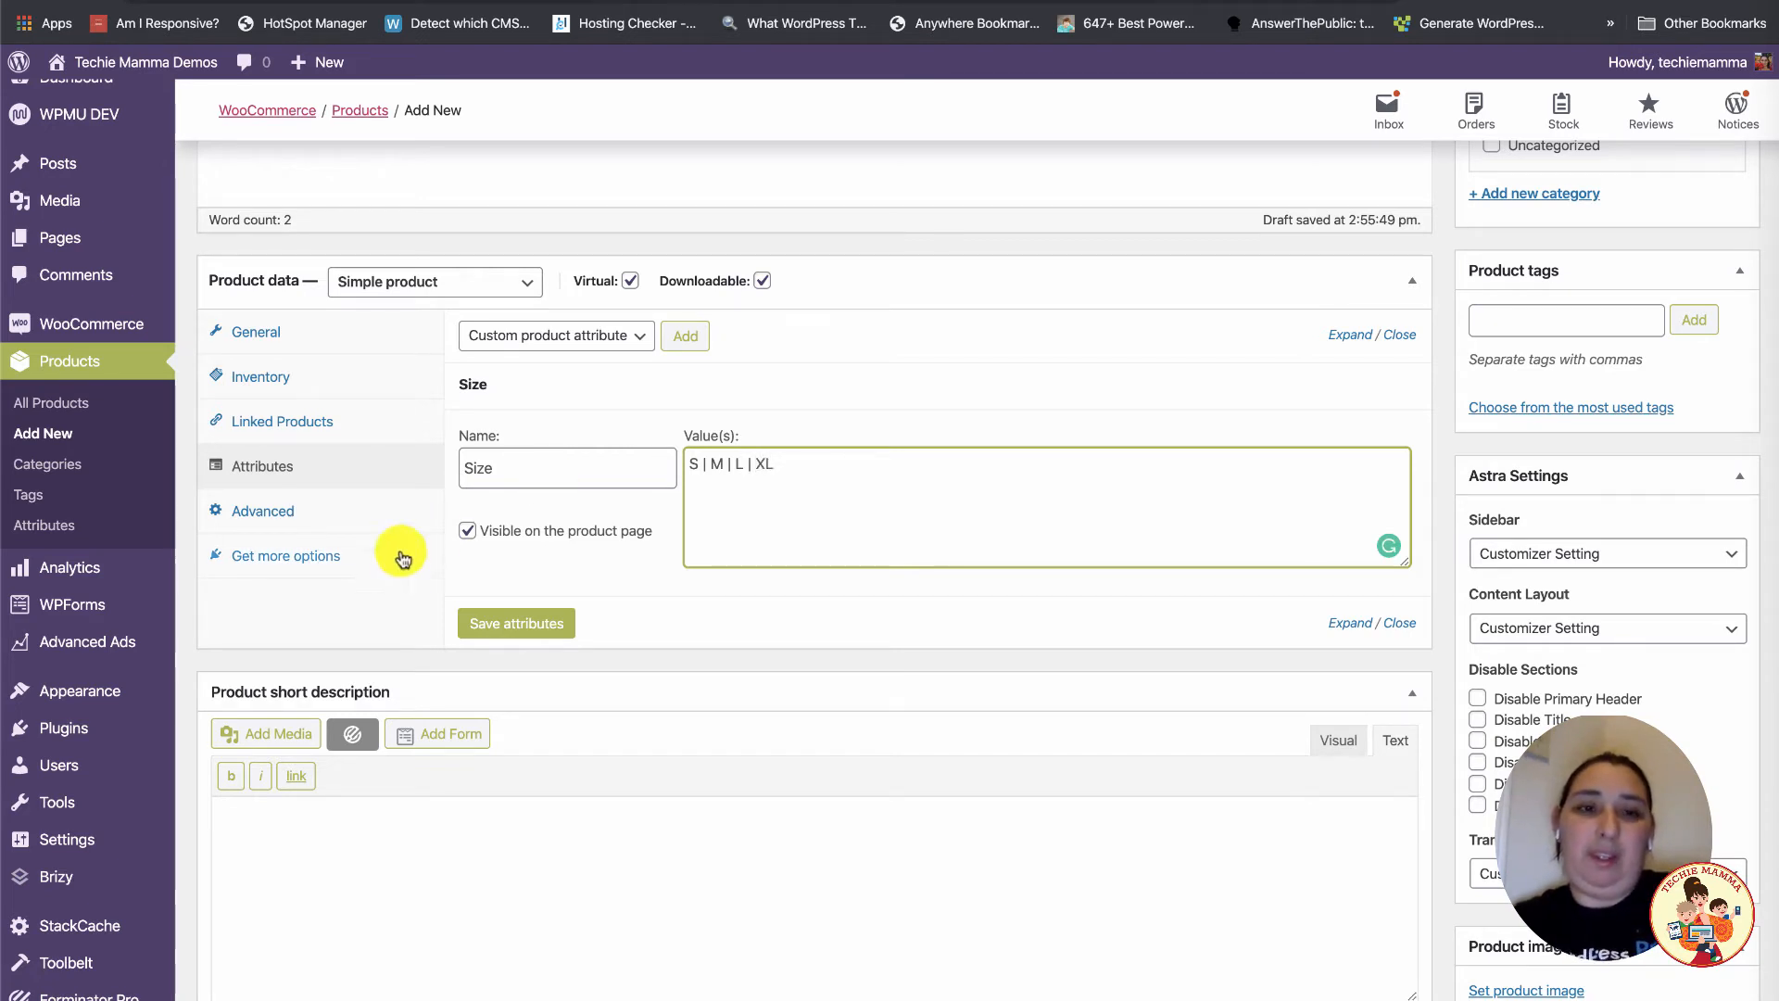
pyautogui.click(509, 620)
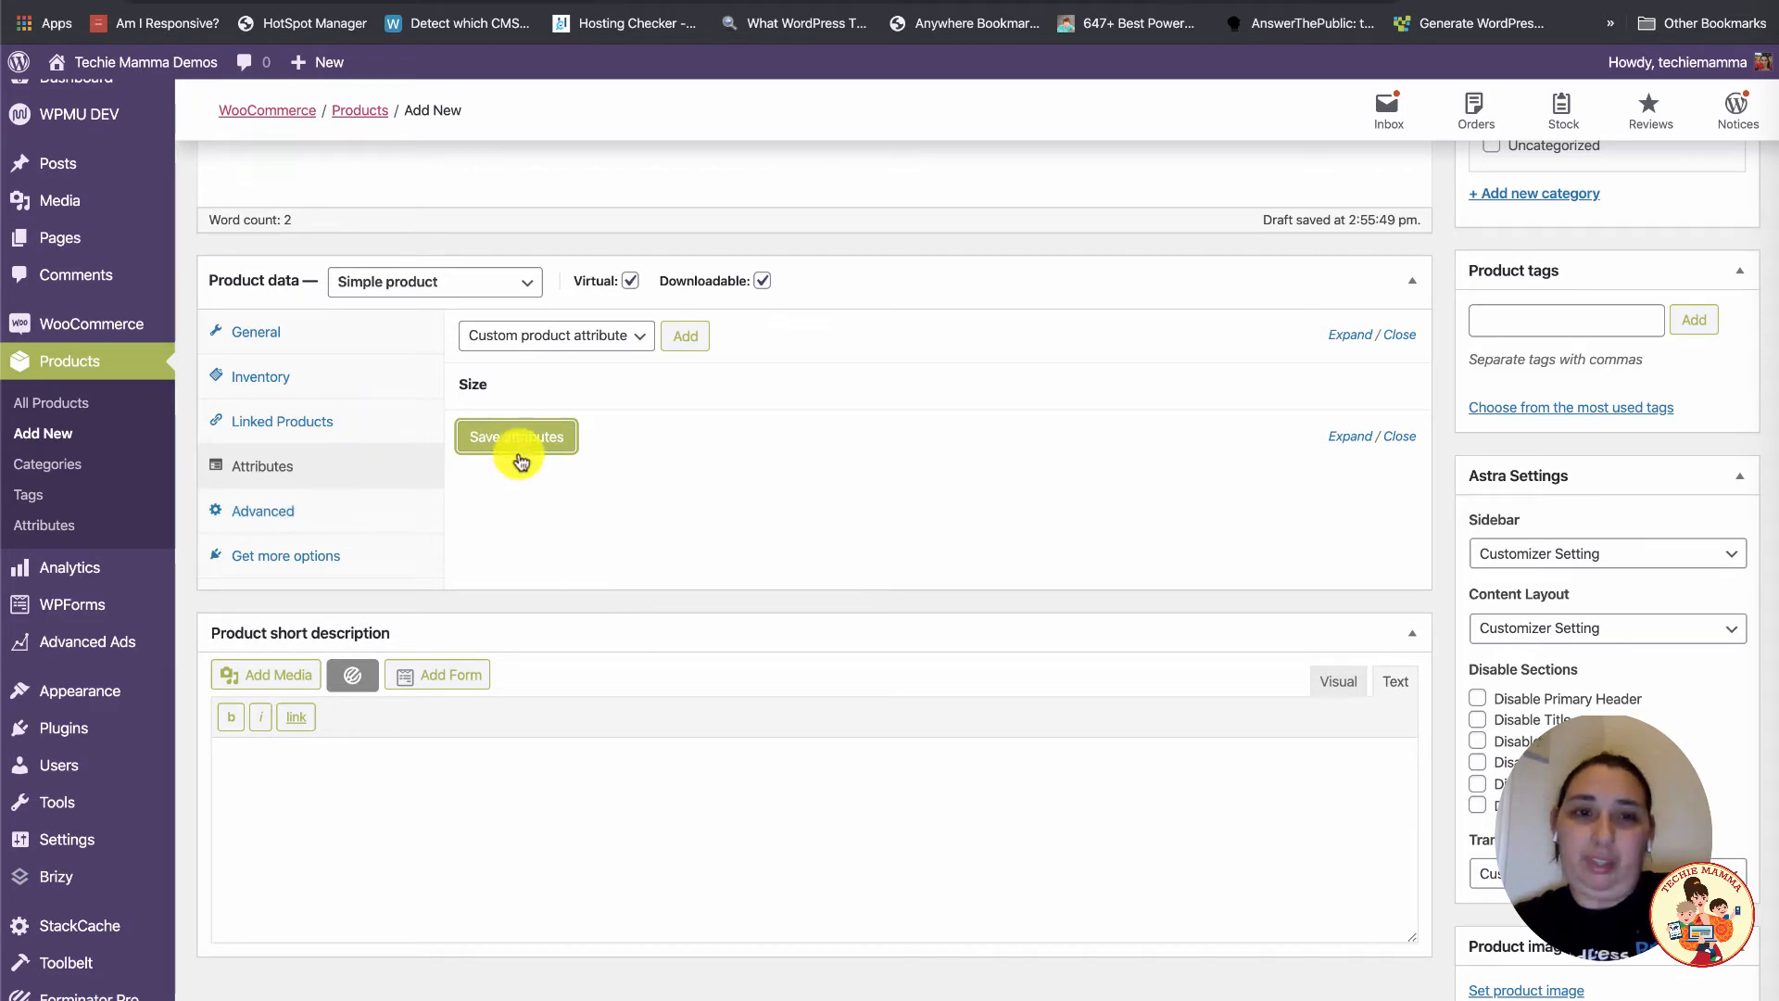
# - Expand the saved Size attribute to check it, and collapse it again
pyautogui.click(363, 473)
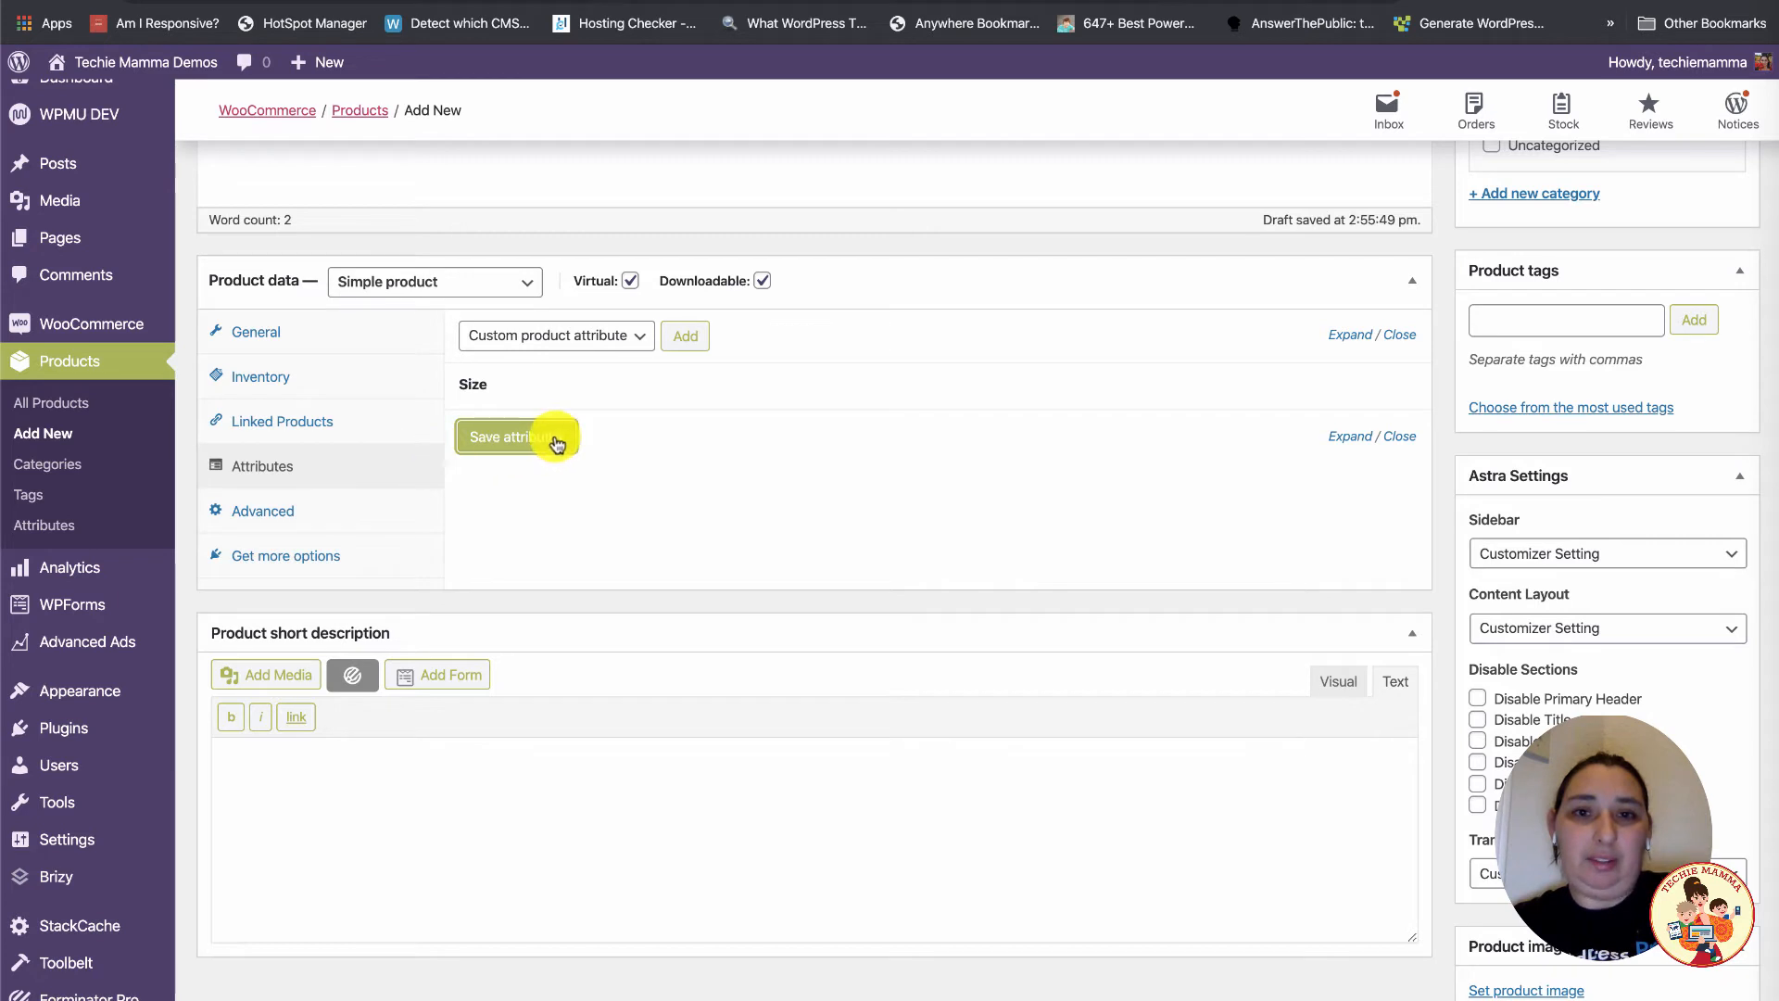
pyautogui.click(477, 389)
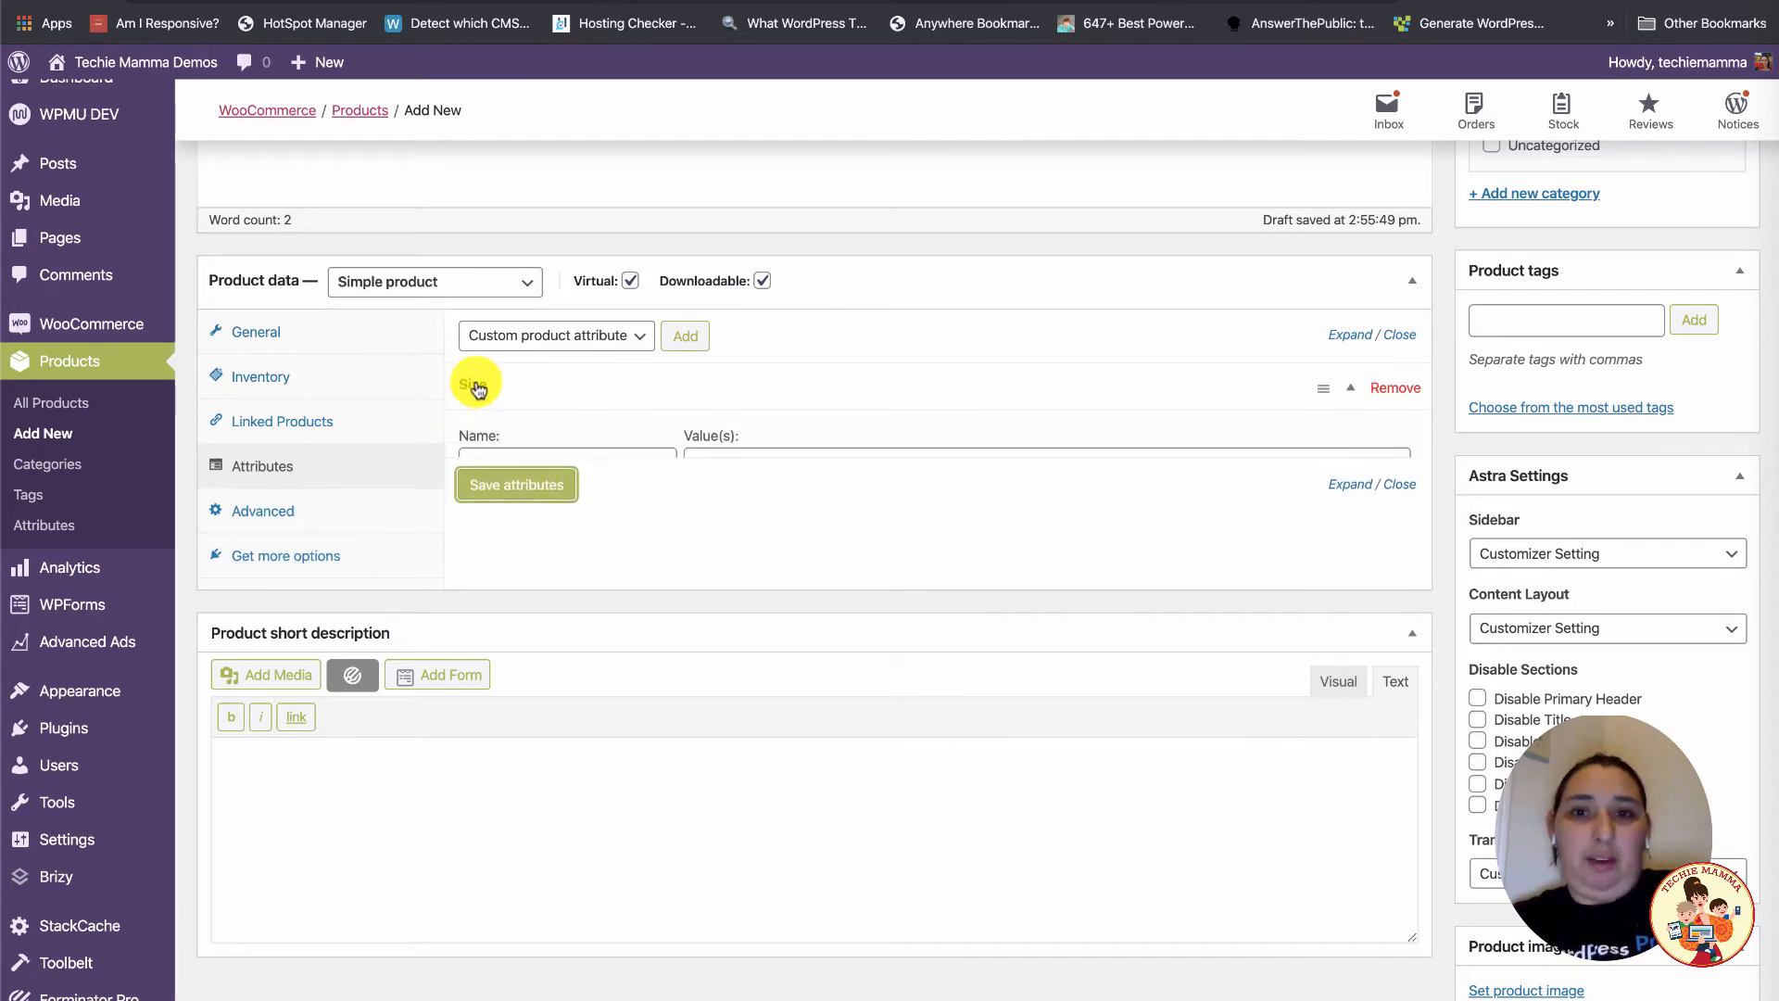
pyautogui.click(480, 391)
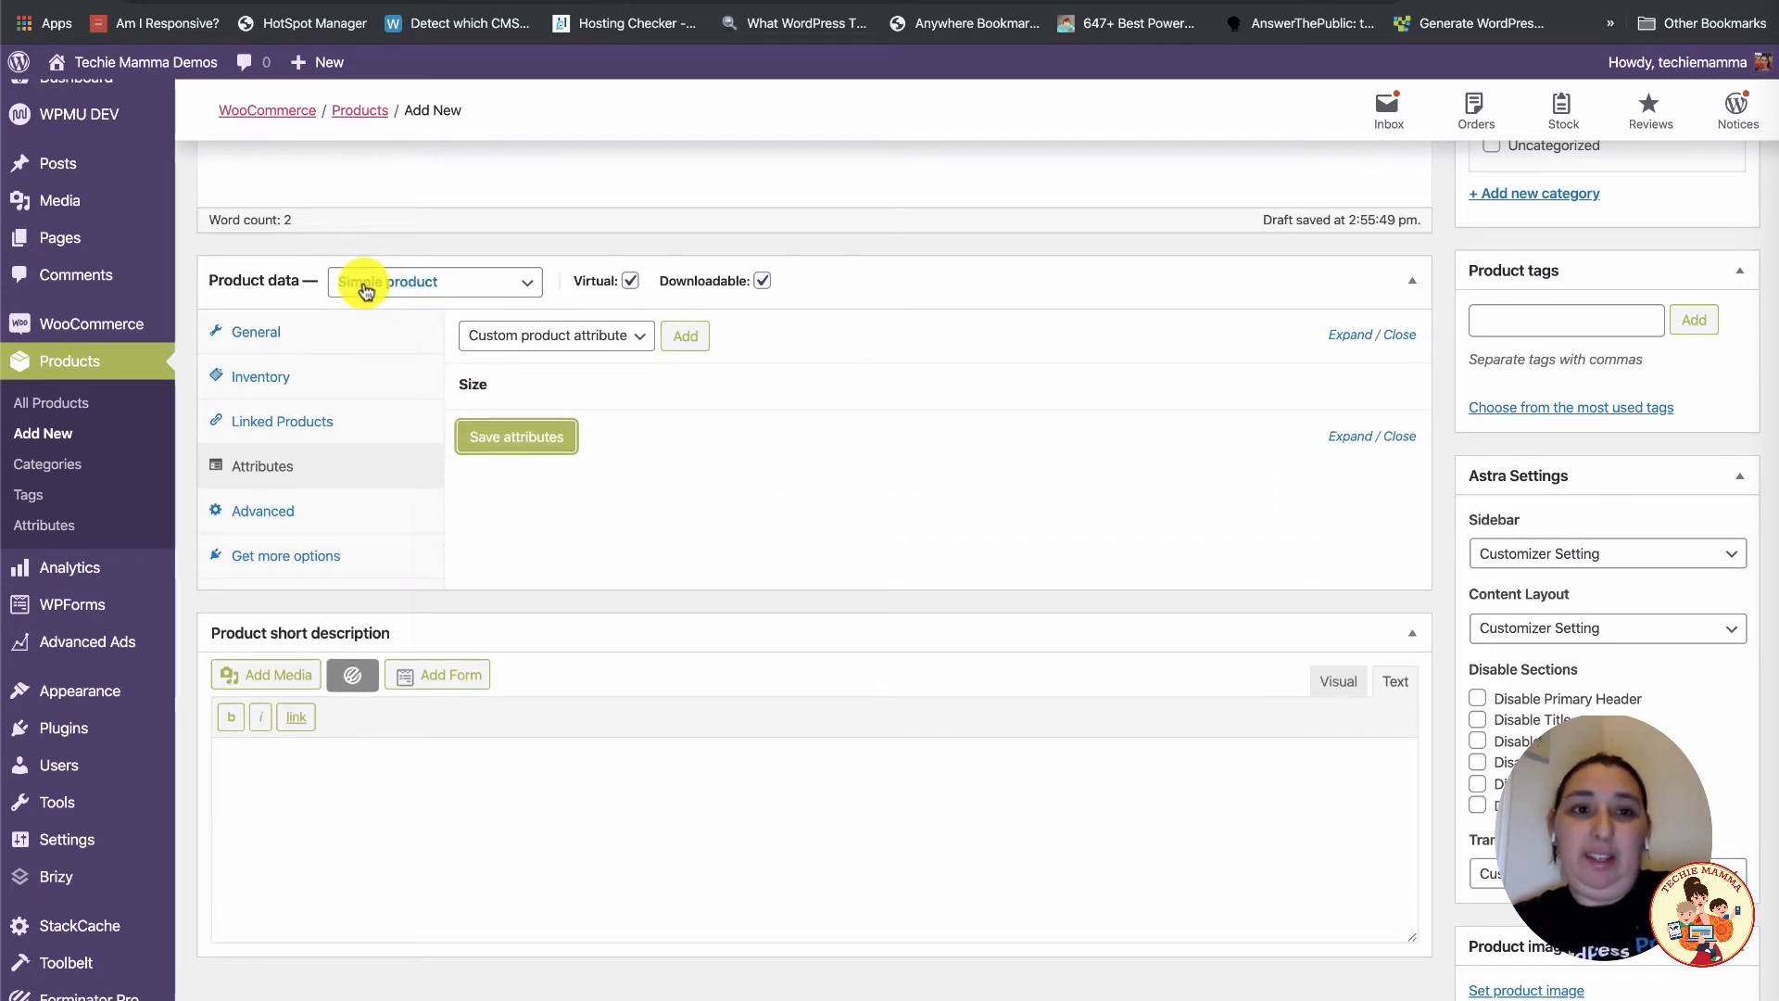
# - Look through the available product types without changing the selection, and view the product's advanced settings
pyautogui.click(364, 284)
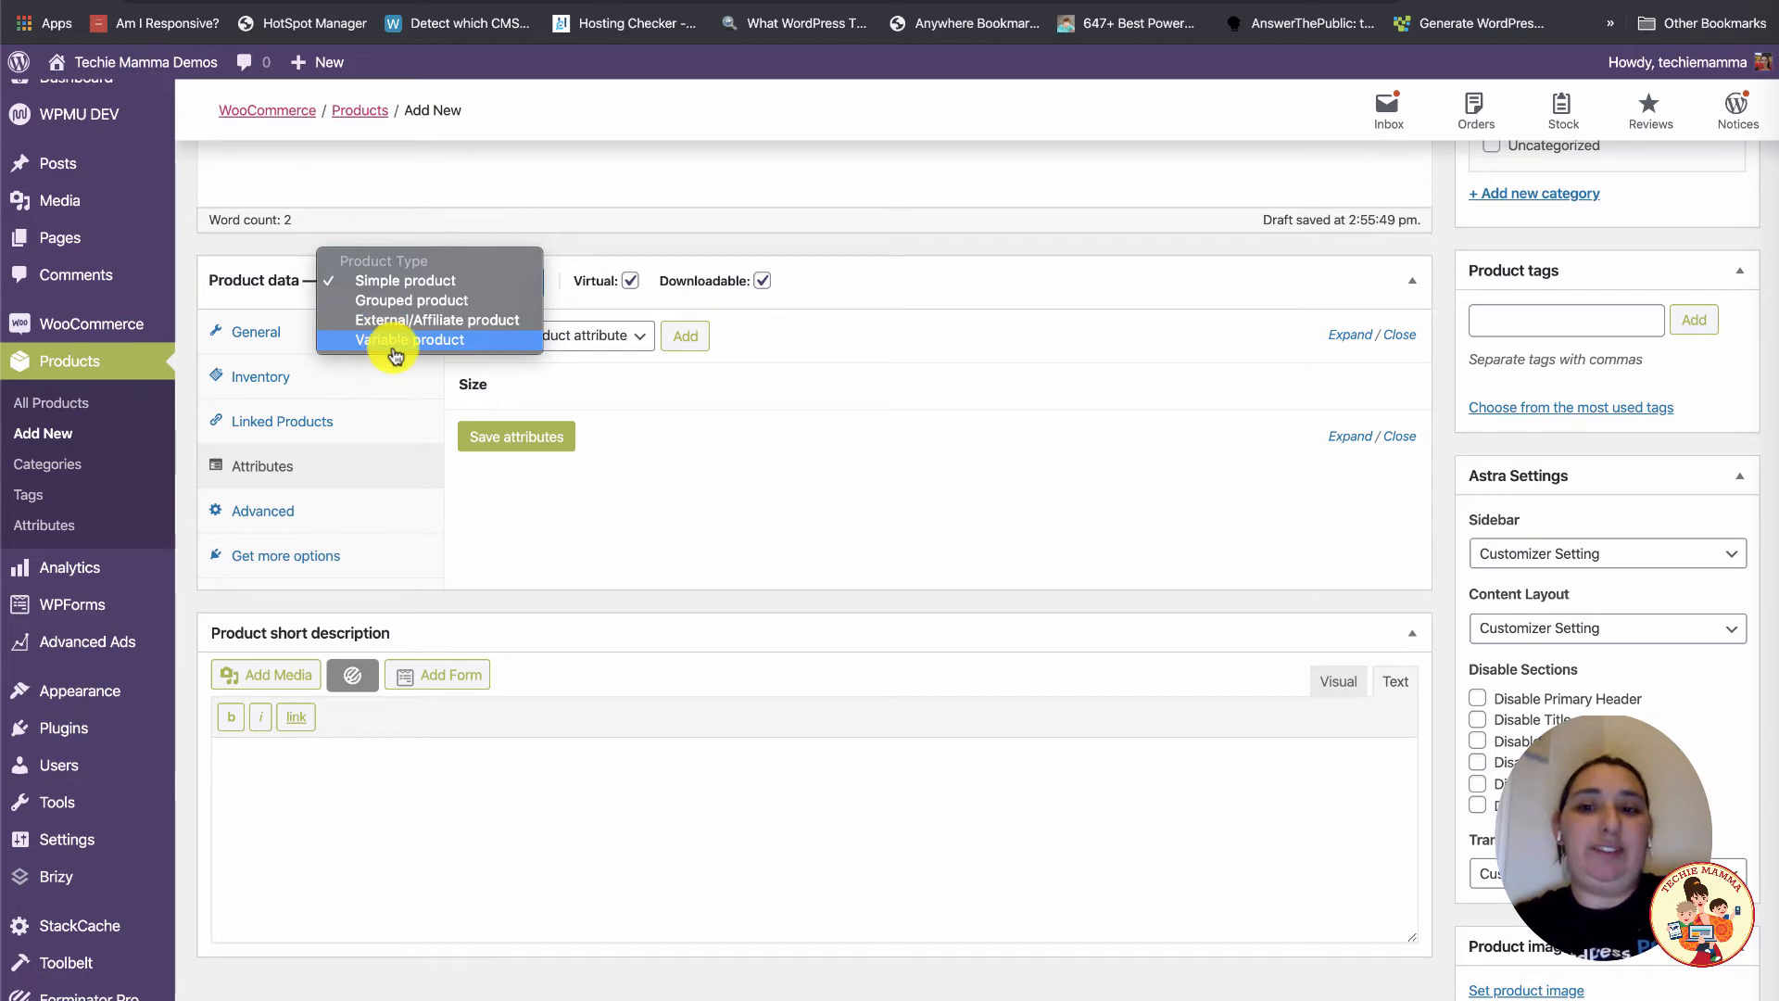
pyautogui.click(681, 524)
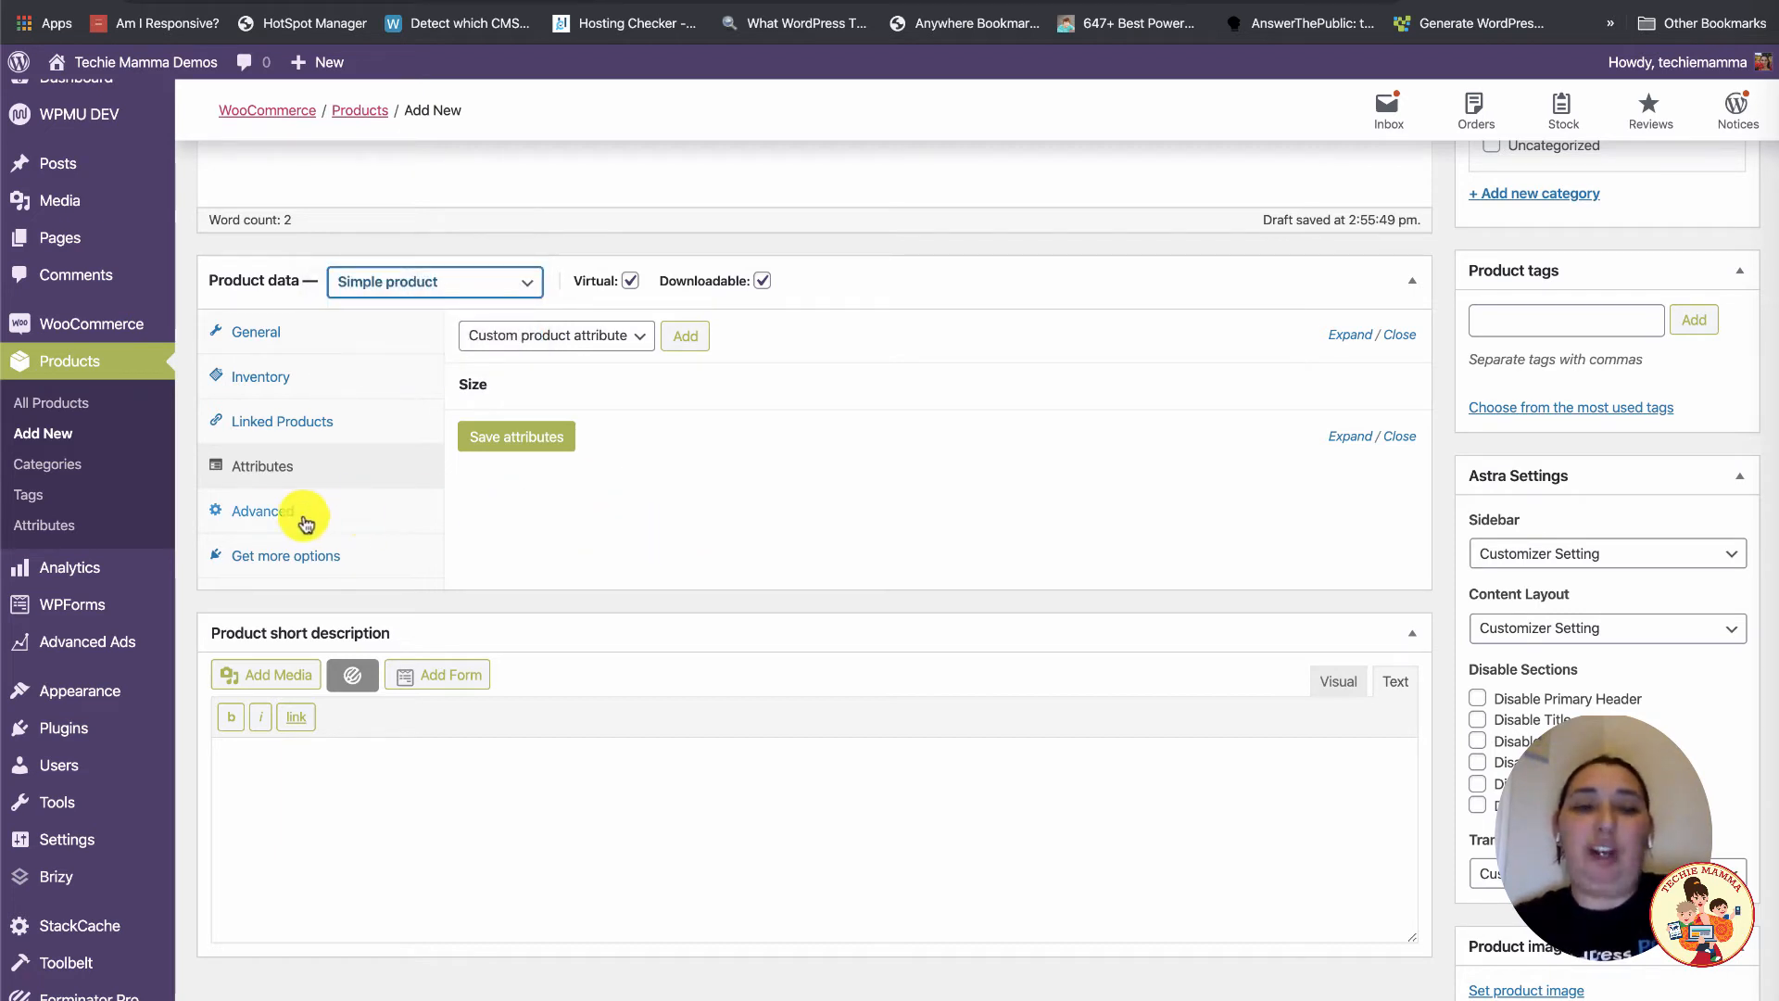
pyautogui.click(268, 519)
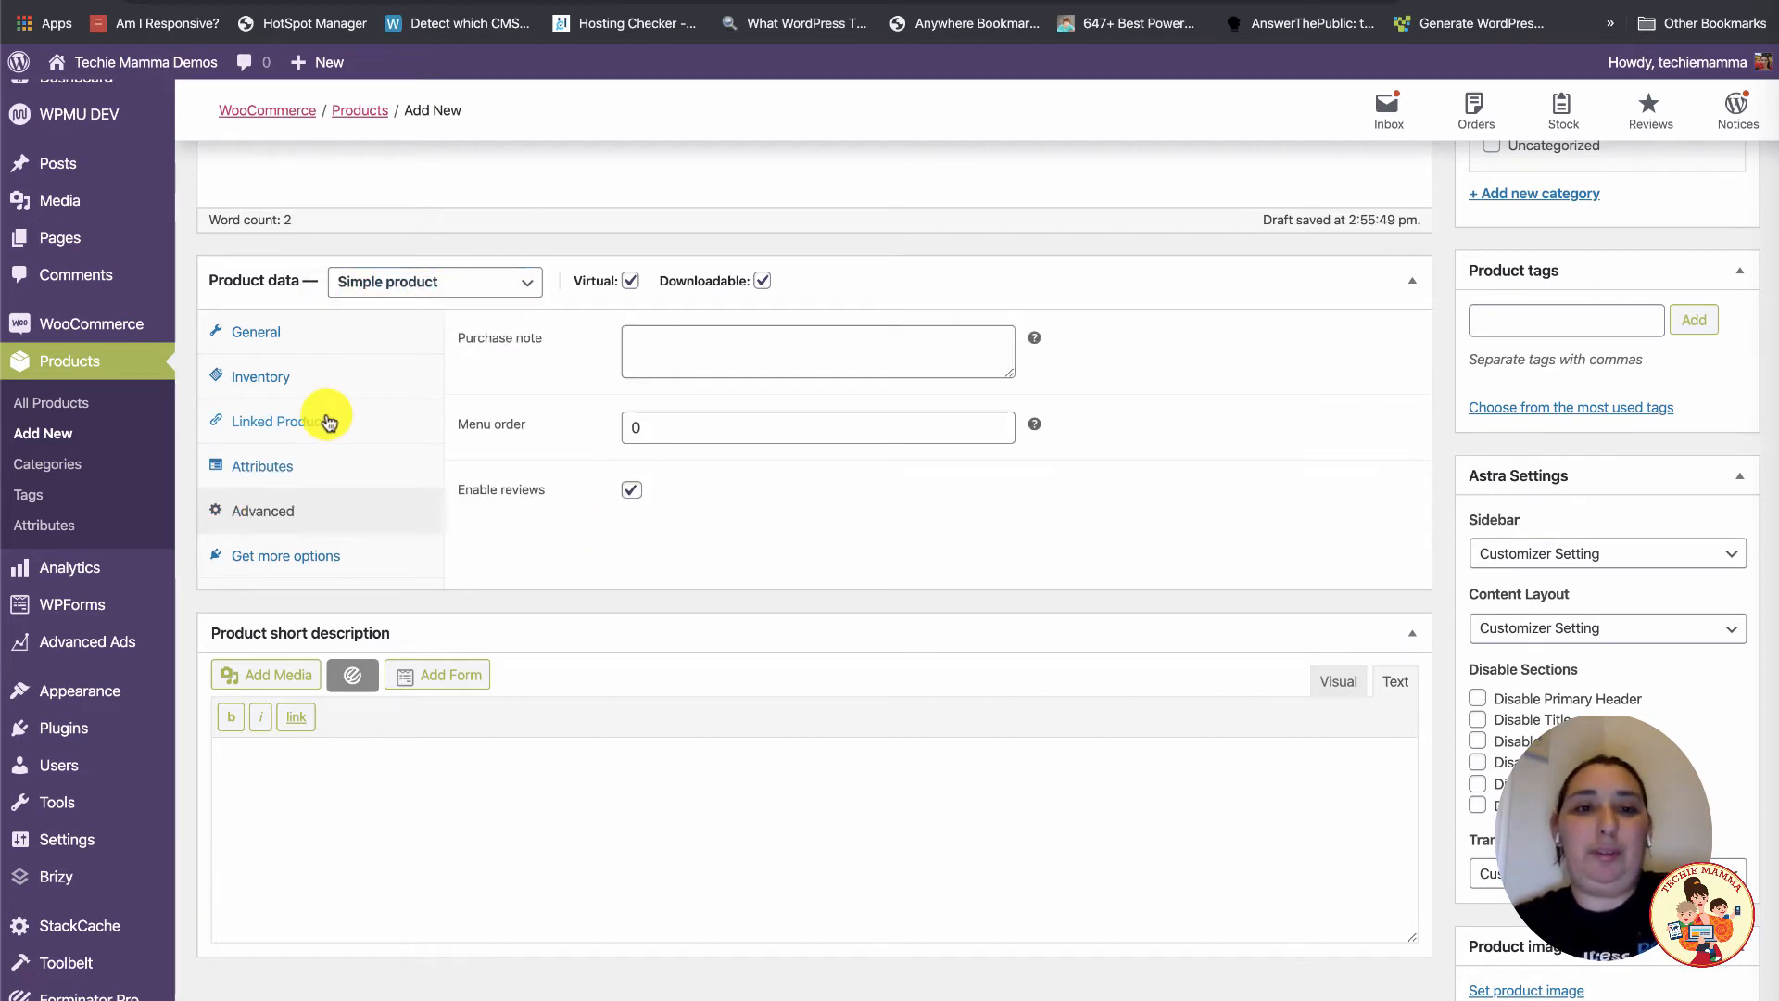
# - Enter "short description" as the product's short description
pyautogui.scroll(-2, 325, 413)
pyautogui.click(389, 714)
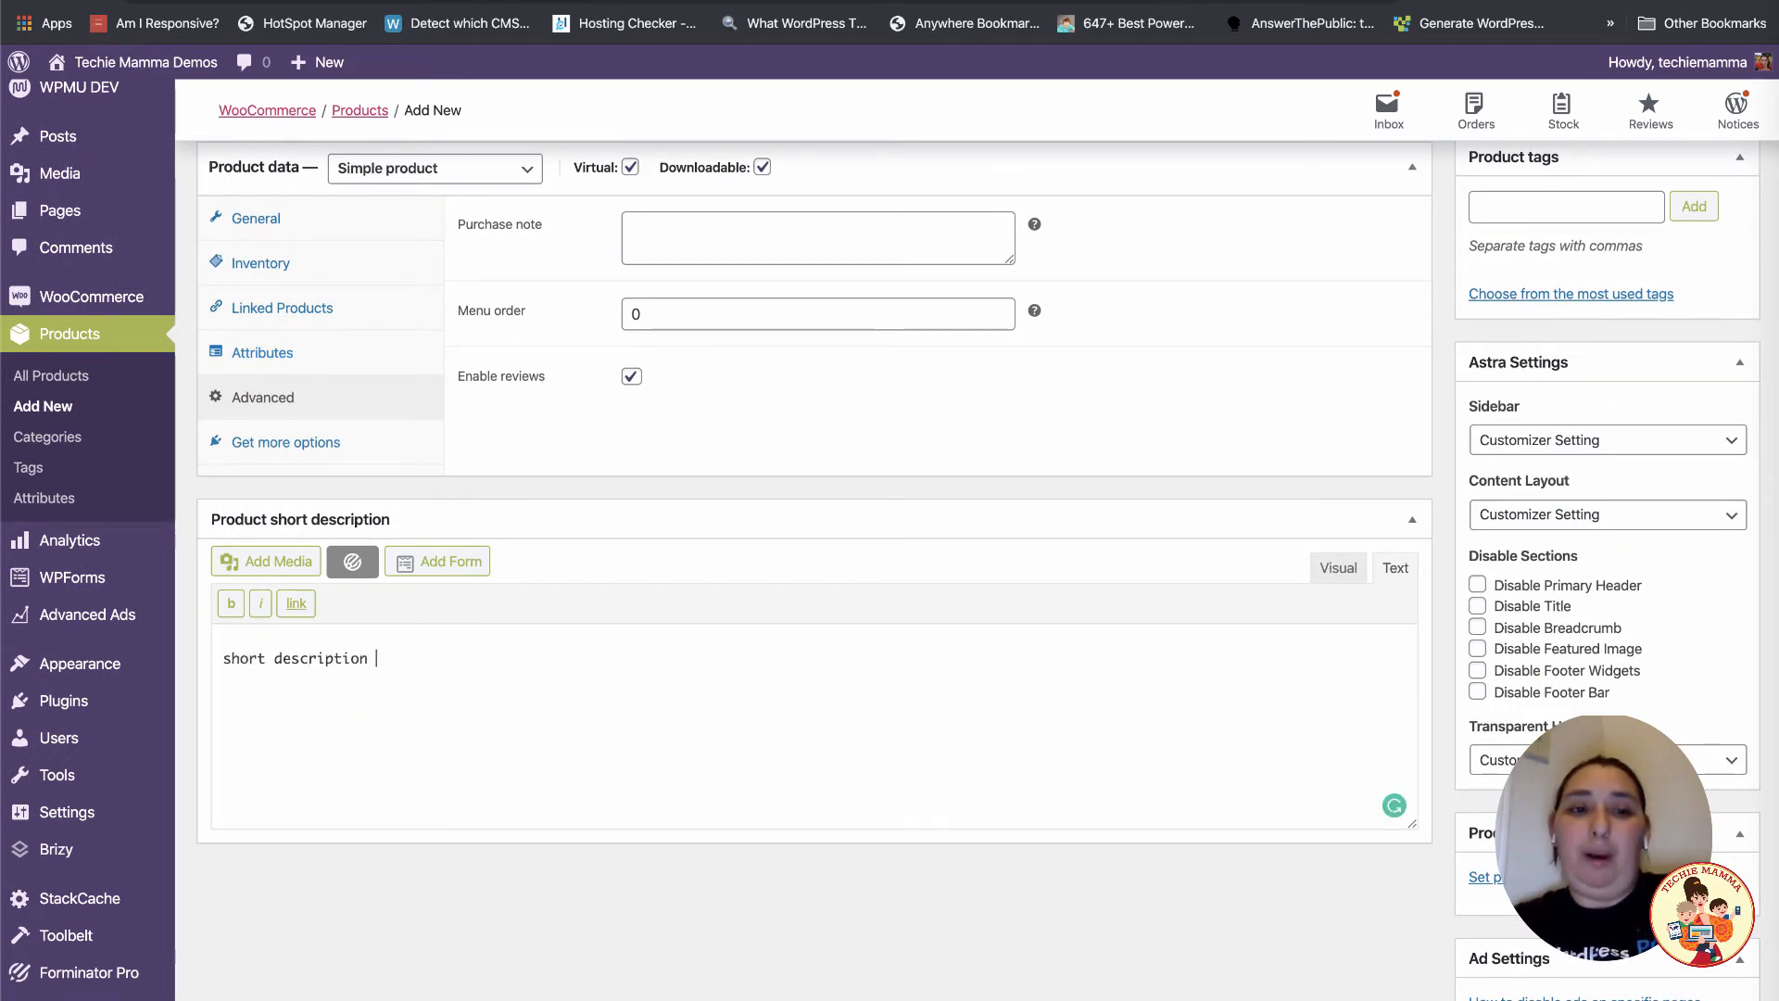
# - Create a new product category named Course for the product, without a parent category
pyautogui.scroll(10, 846, 698)
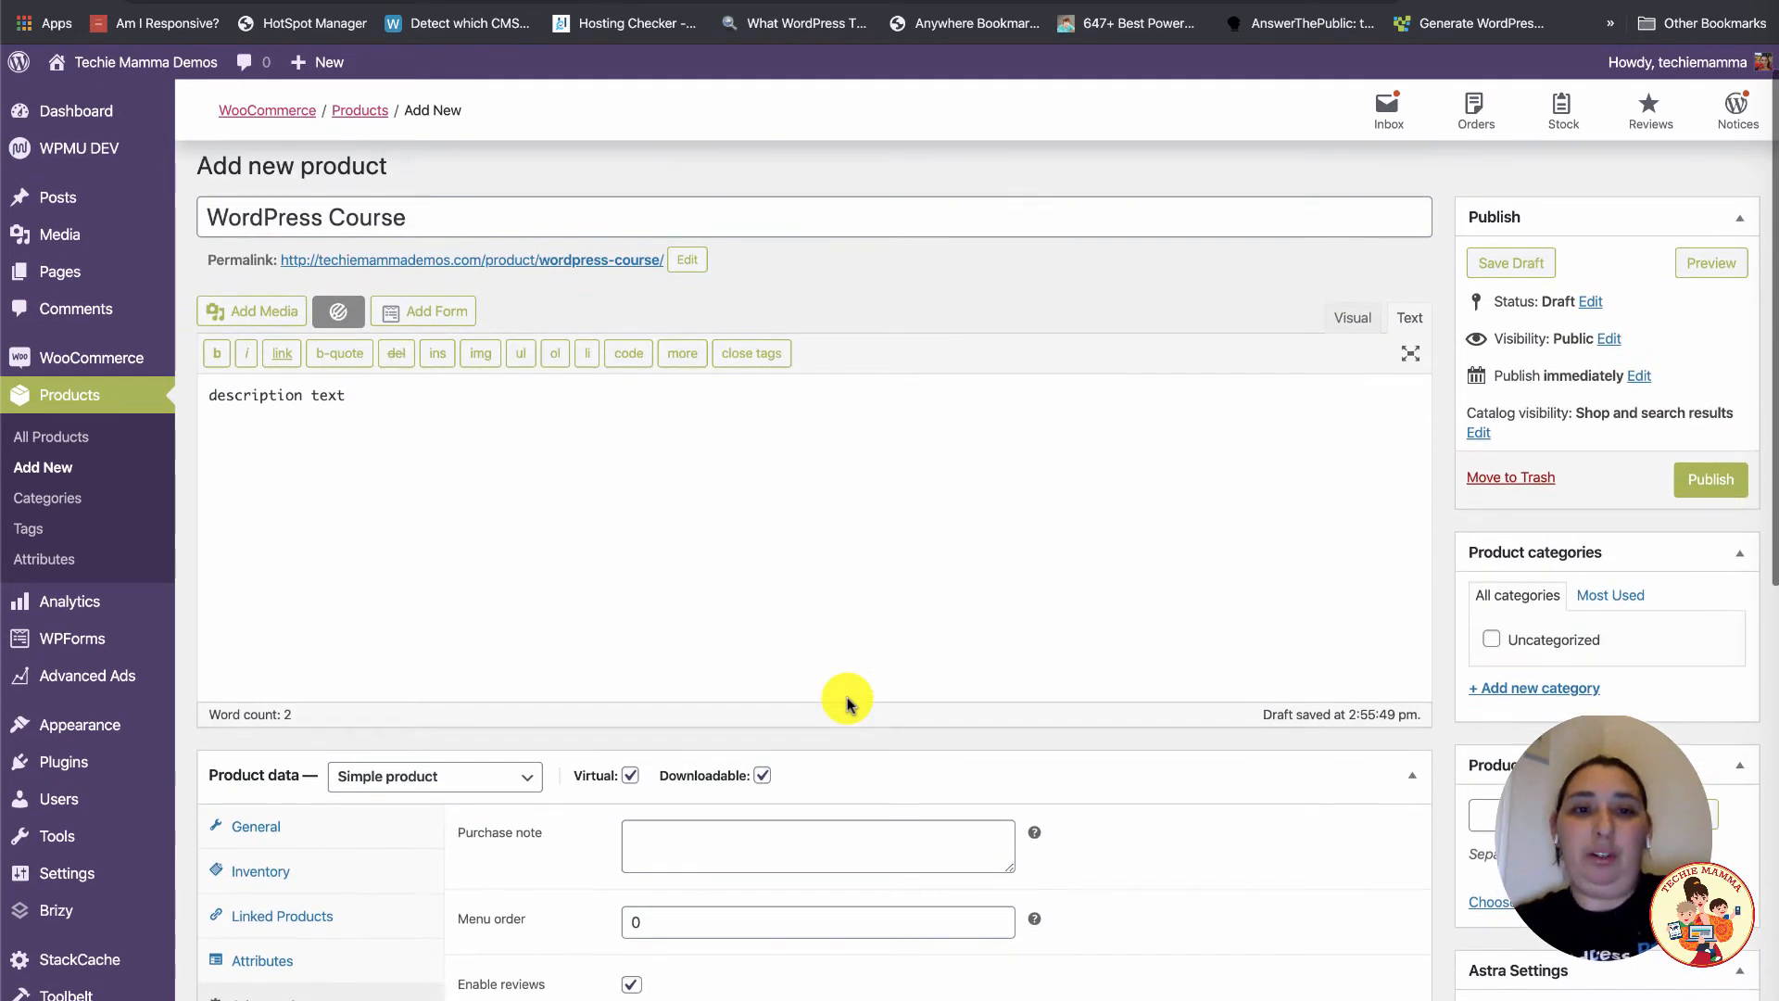
pyautogui.scroll(-2, 846, 695)
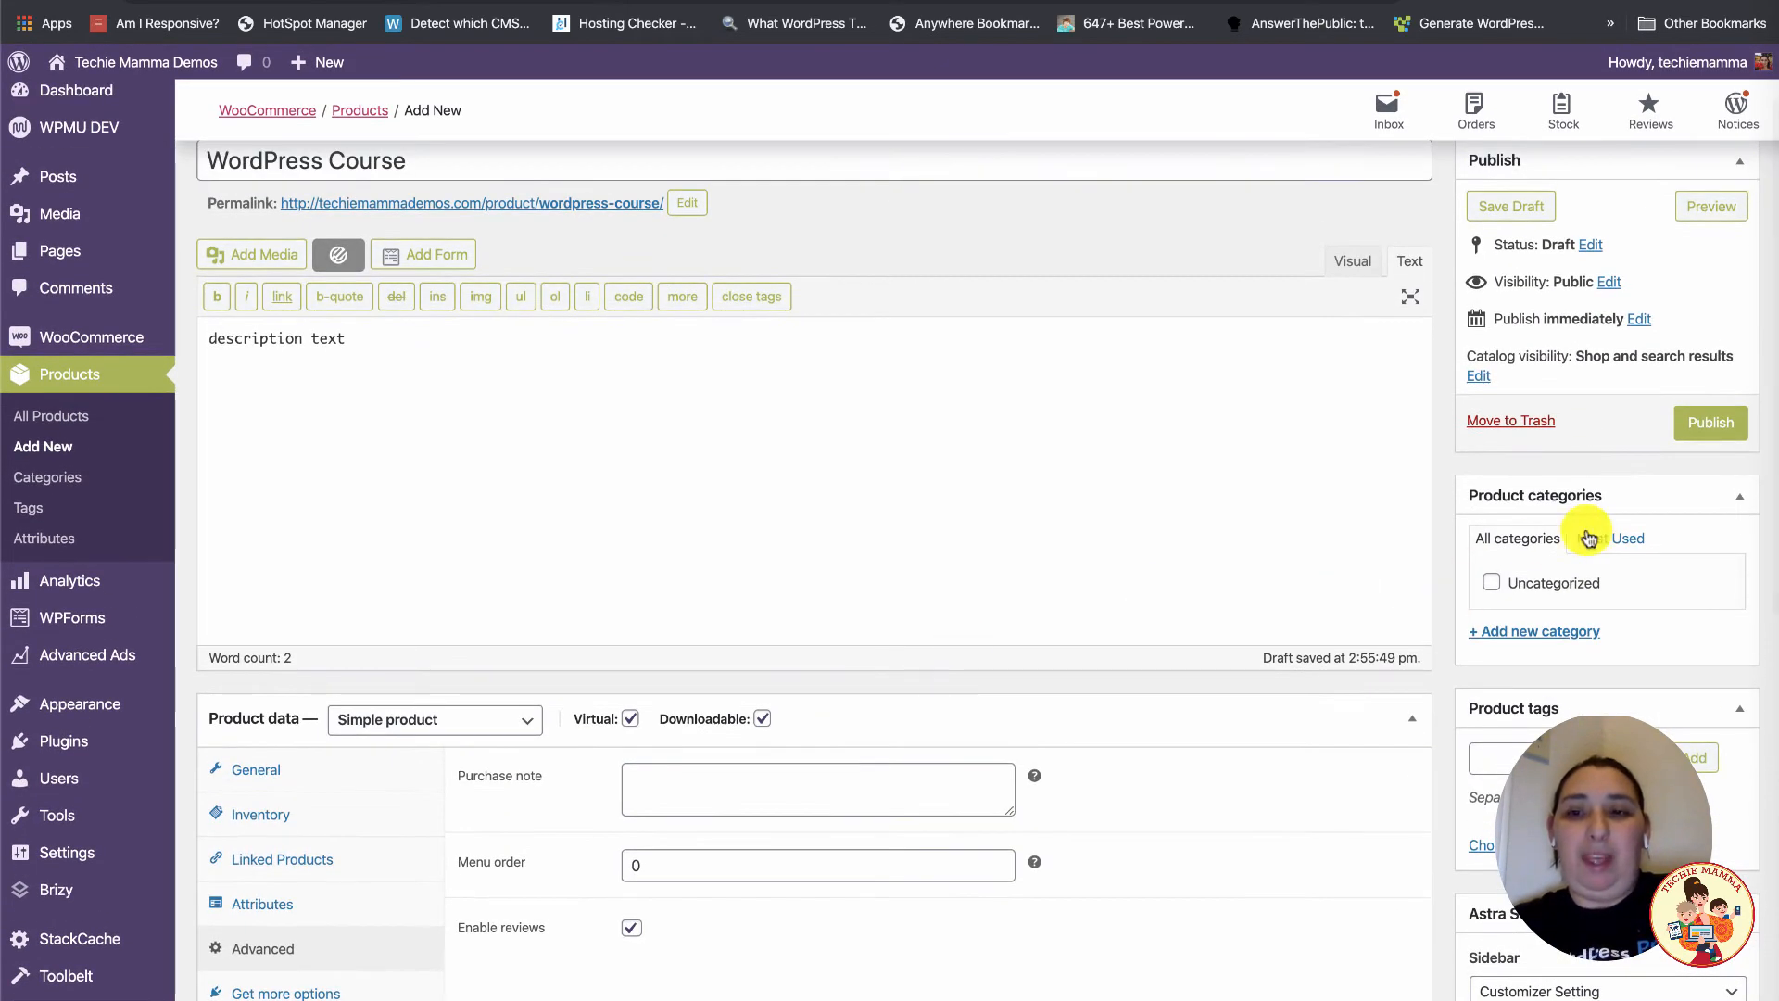
pyautogui.click(1533, 653)
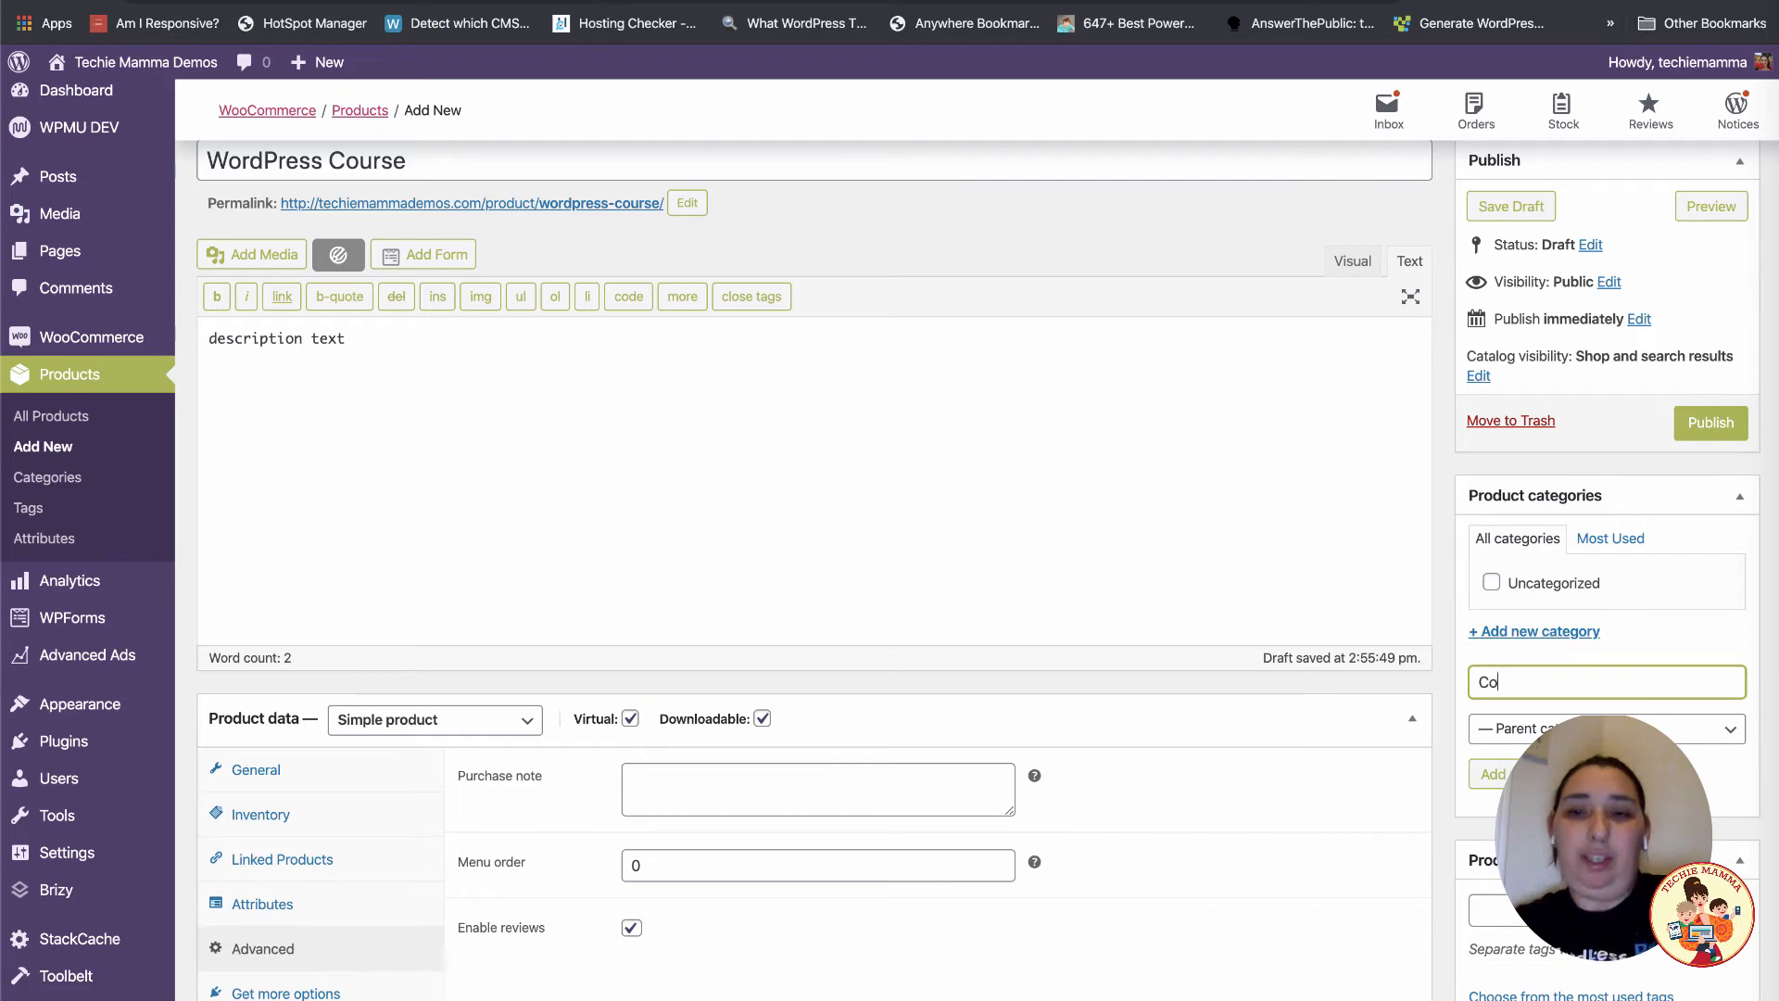
pyautogui.scroll(-2, 1534, 663)
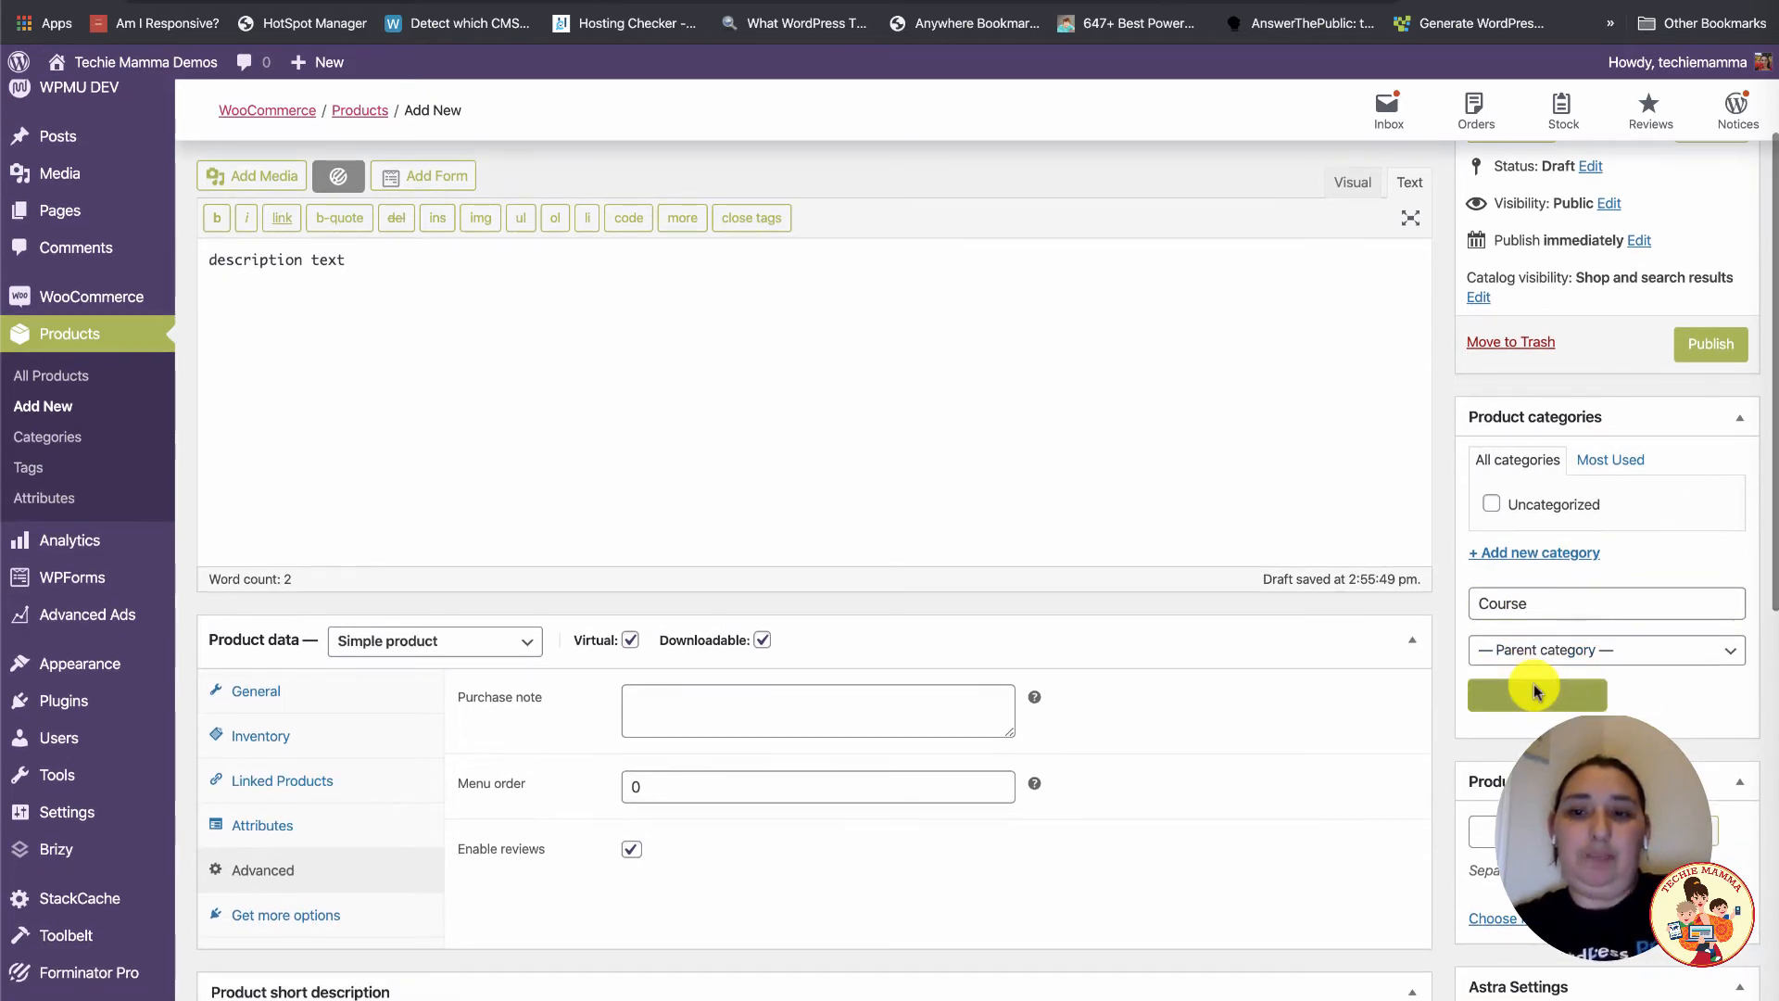
pyautogui.click(1538, 693)
# - Set the notebook picture proj3-free-img-150x150.jpg from the media library as the product image
pyautogui.scroll(-10, 1555, 610)
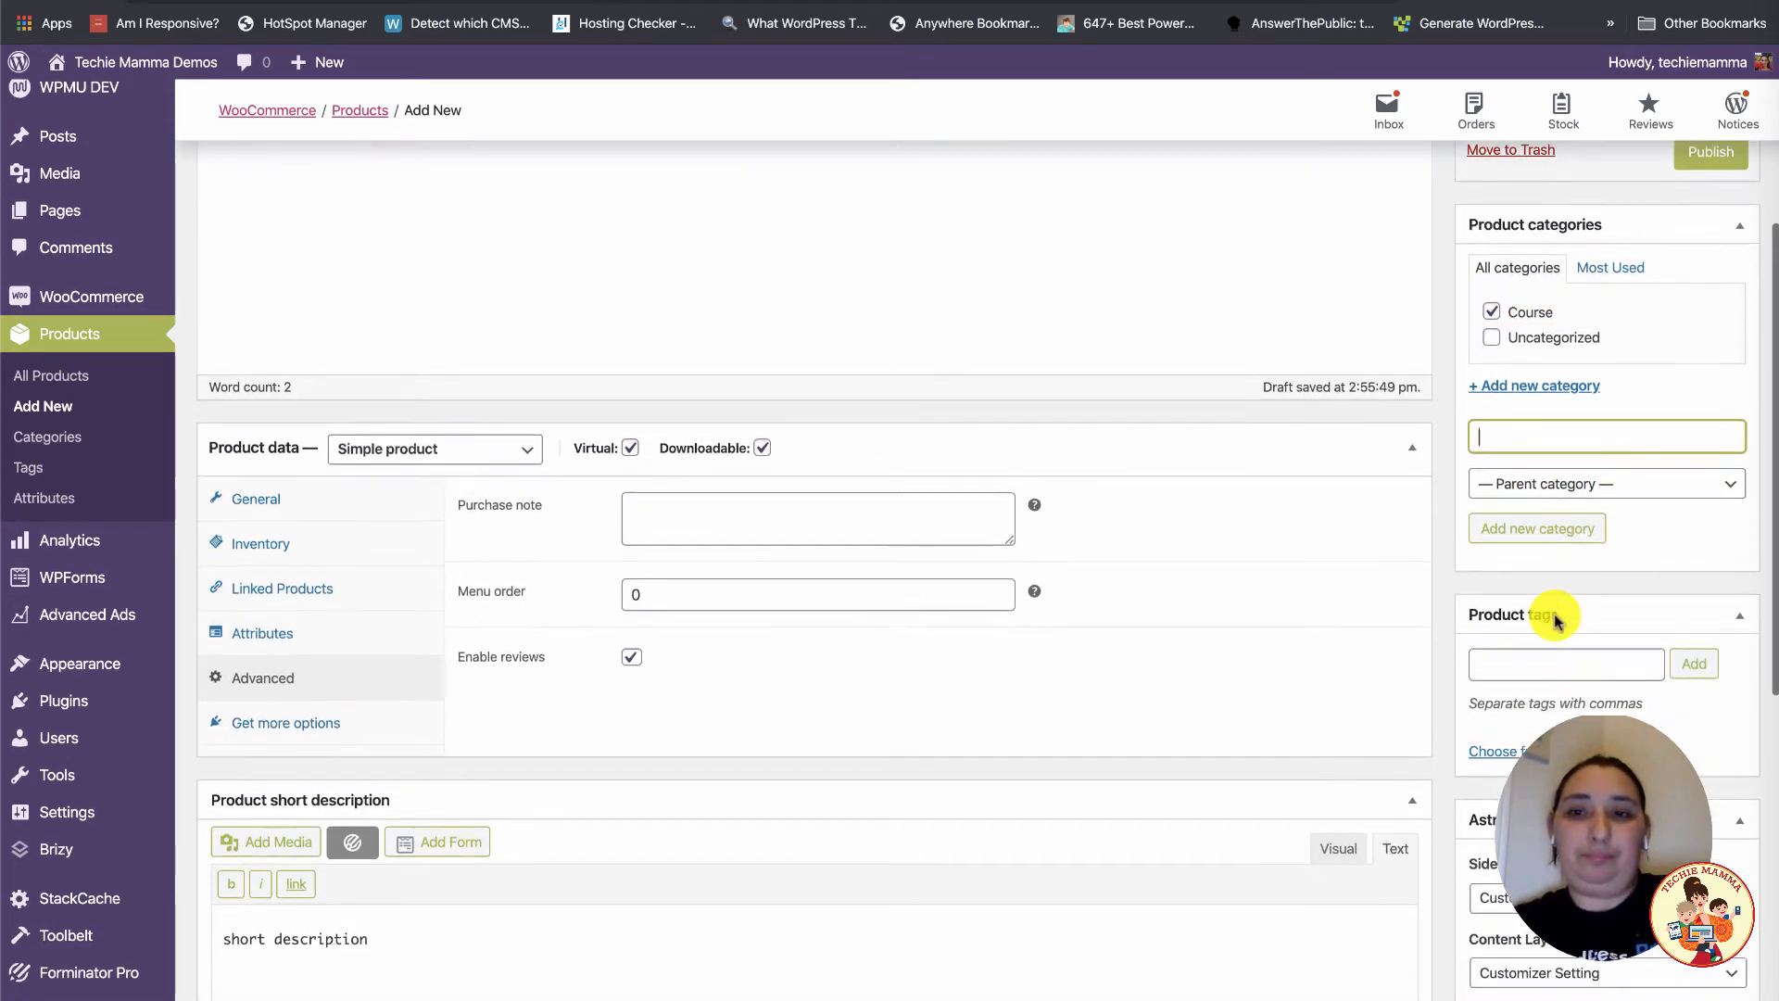
pyautogui.scroll(-9, 1557, 623)
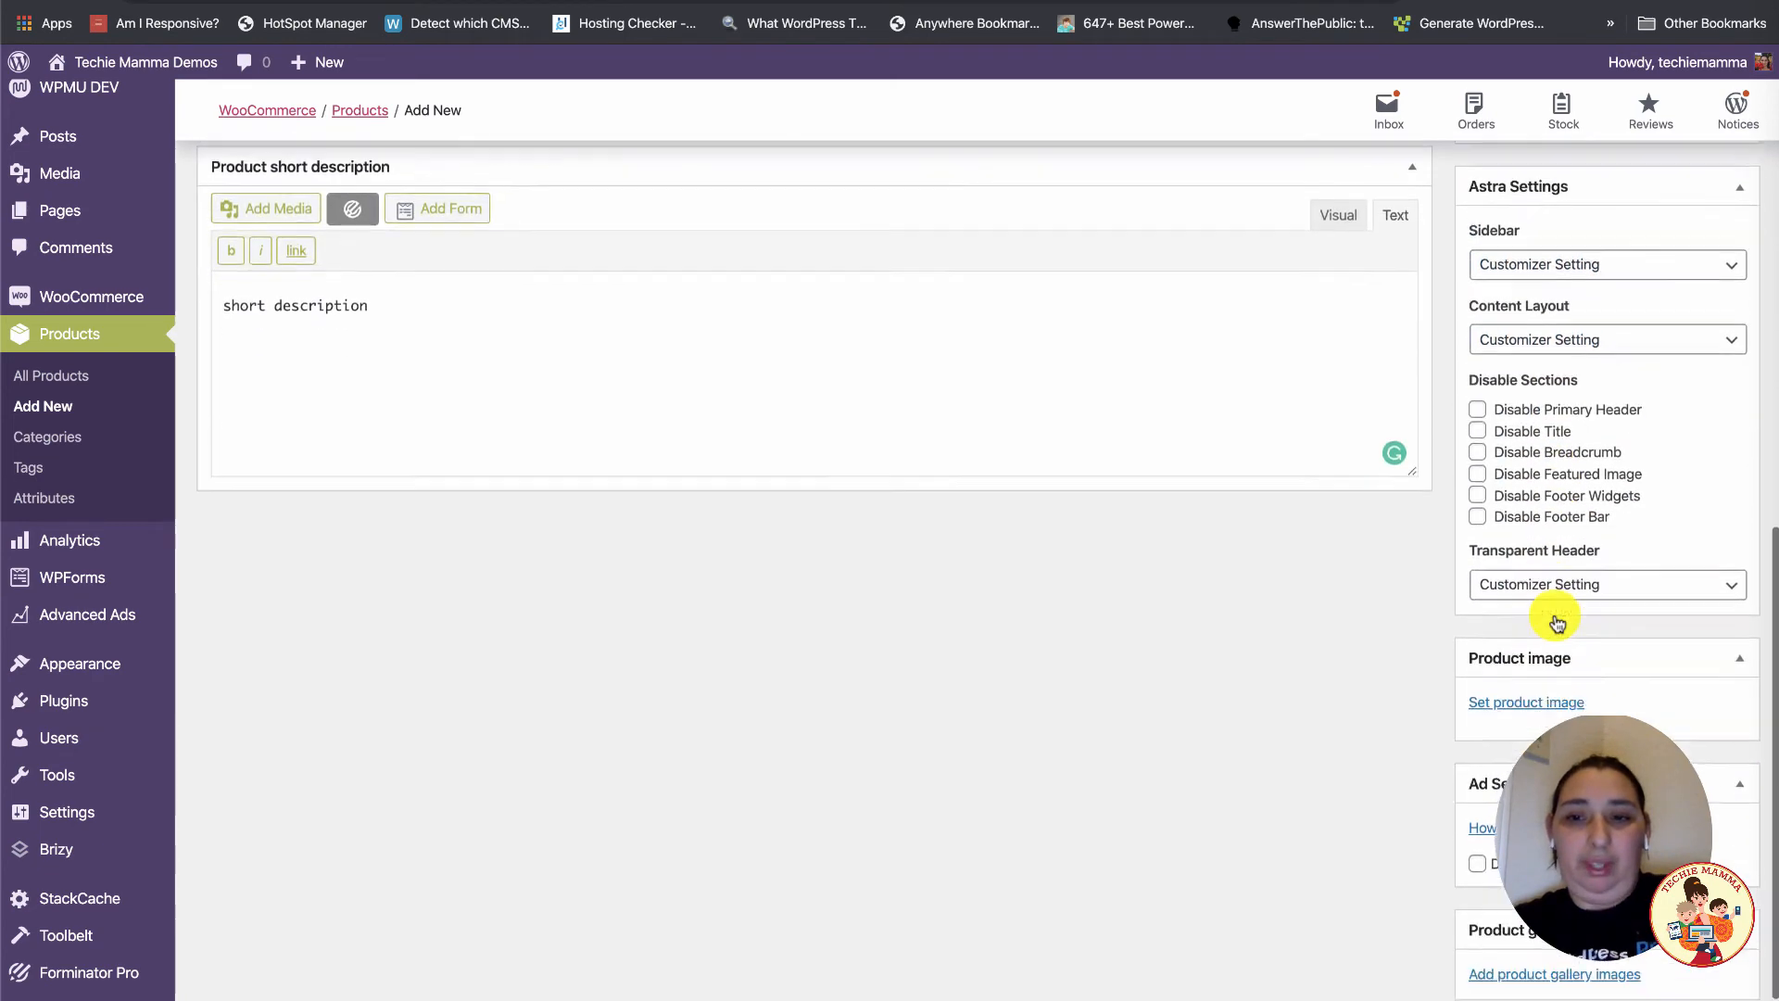
pyautogui.click(1503, 623)
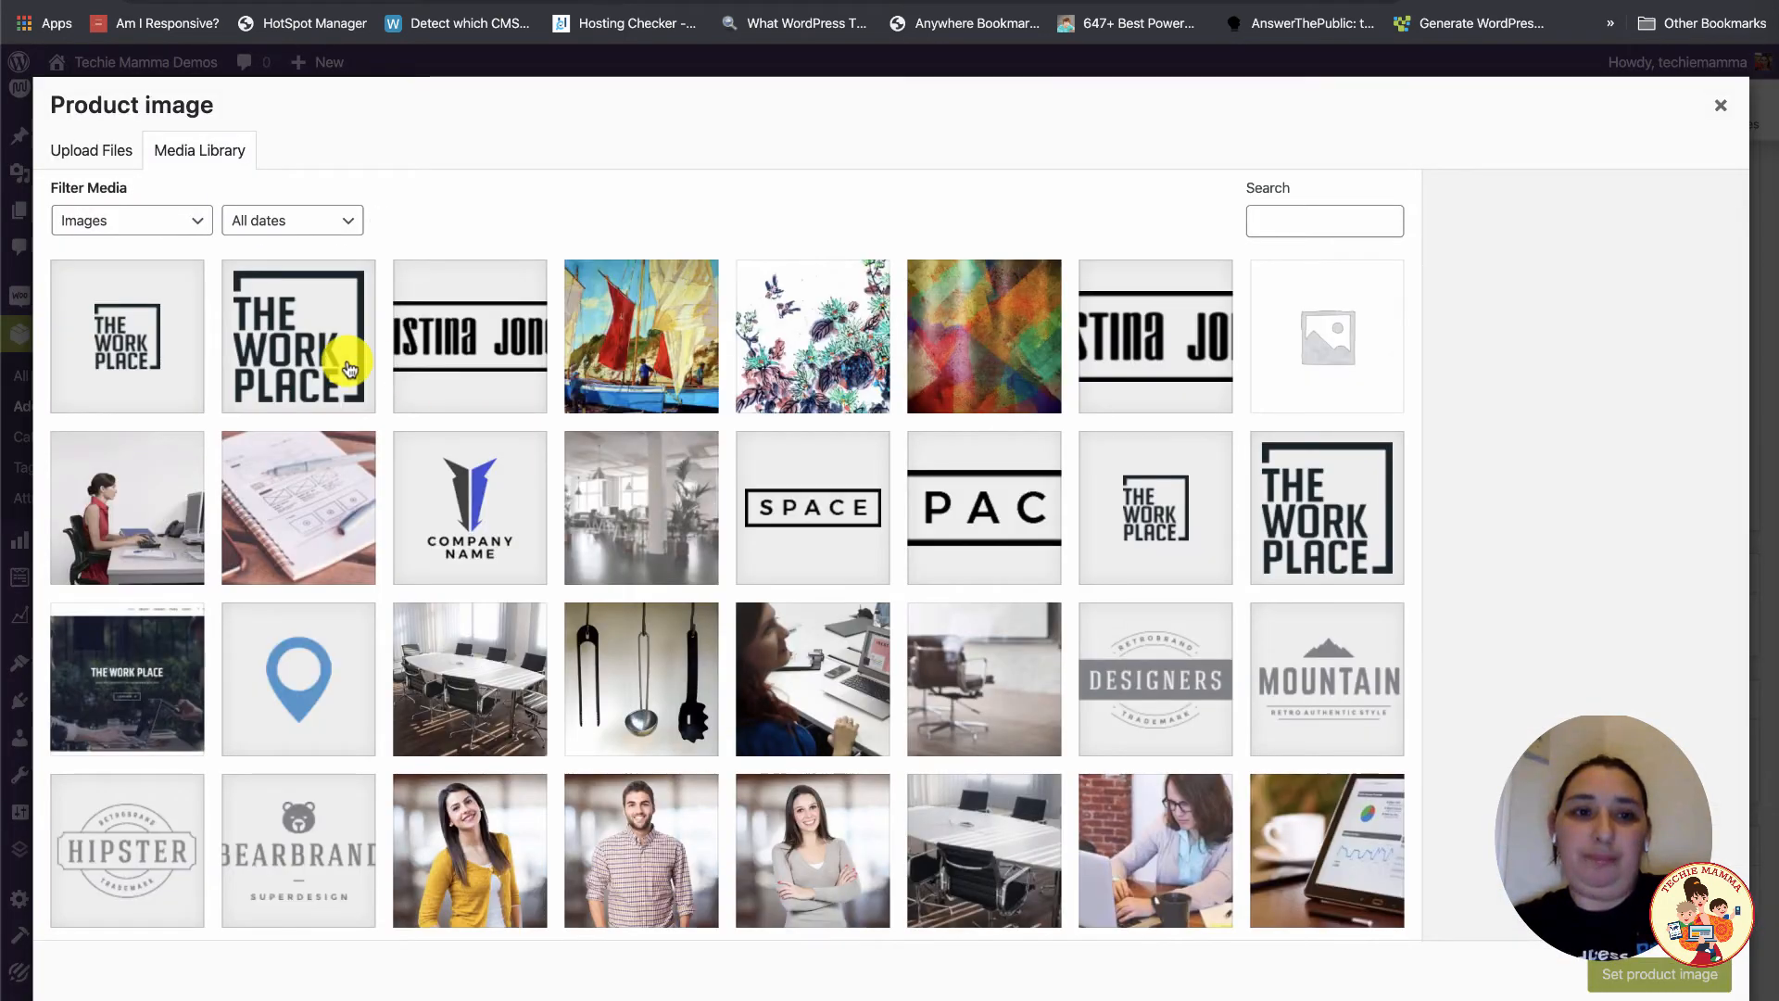
pyautogui.click(320, 471)
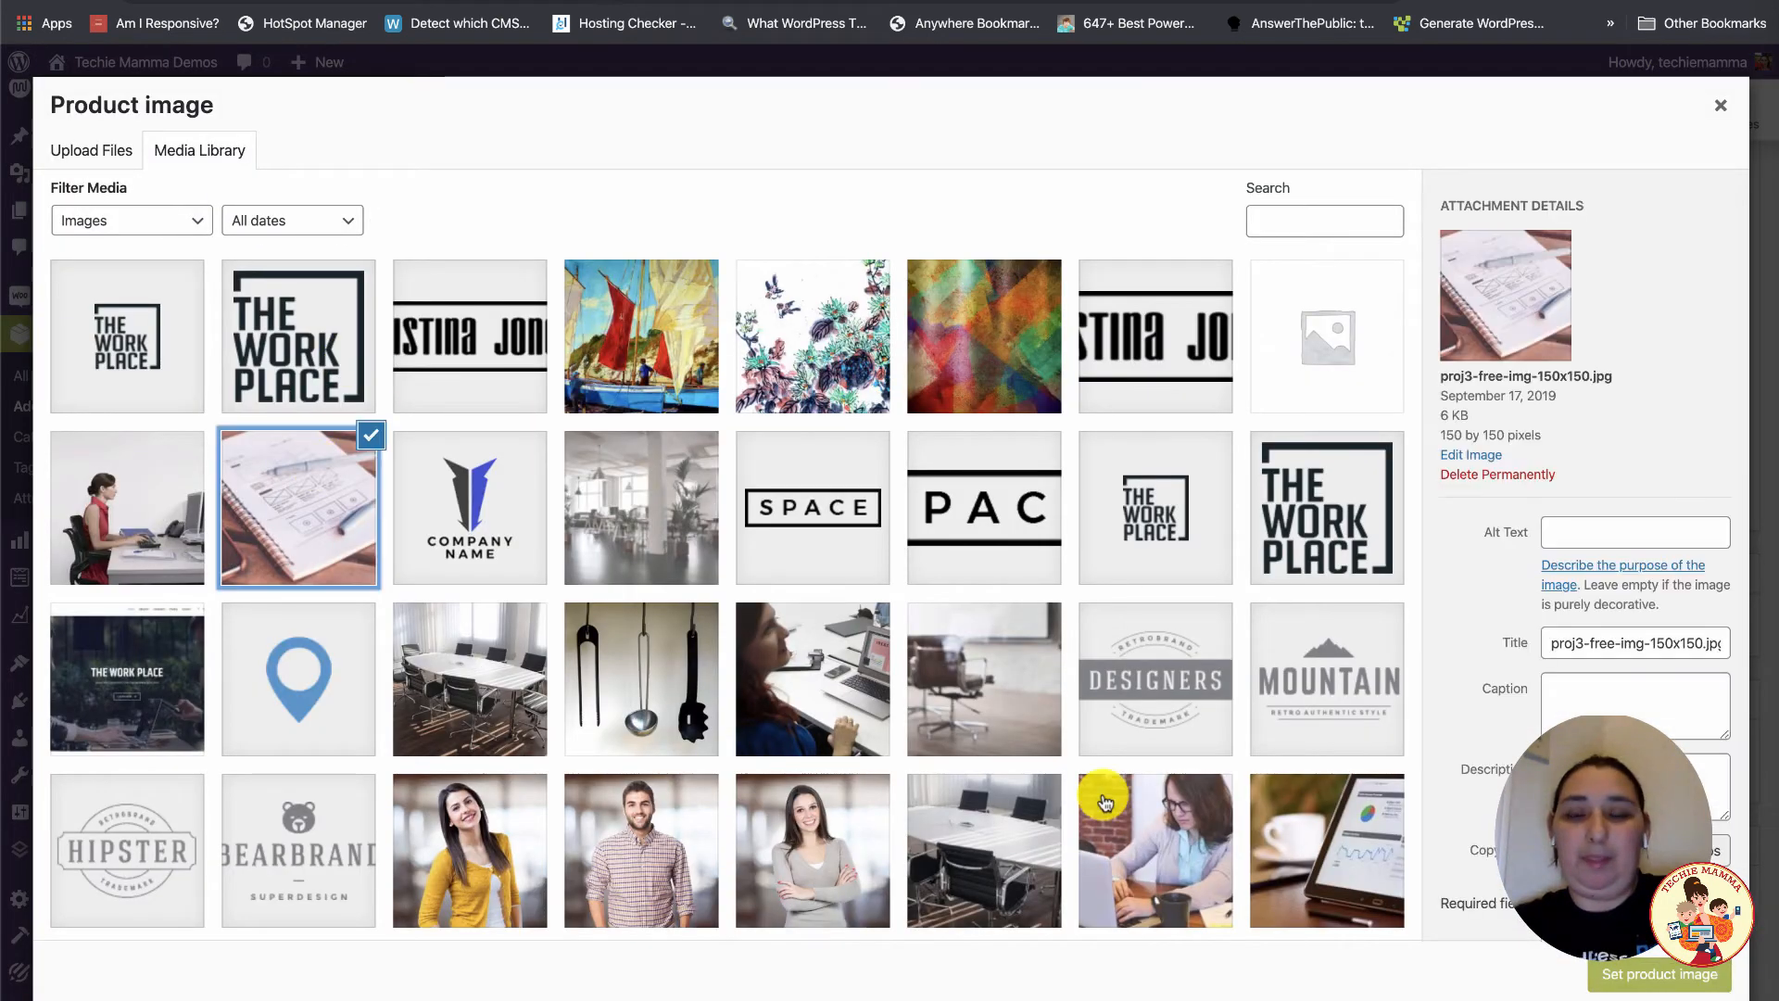
pyautogui.click(1671, 978)
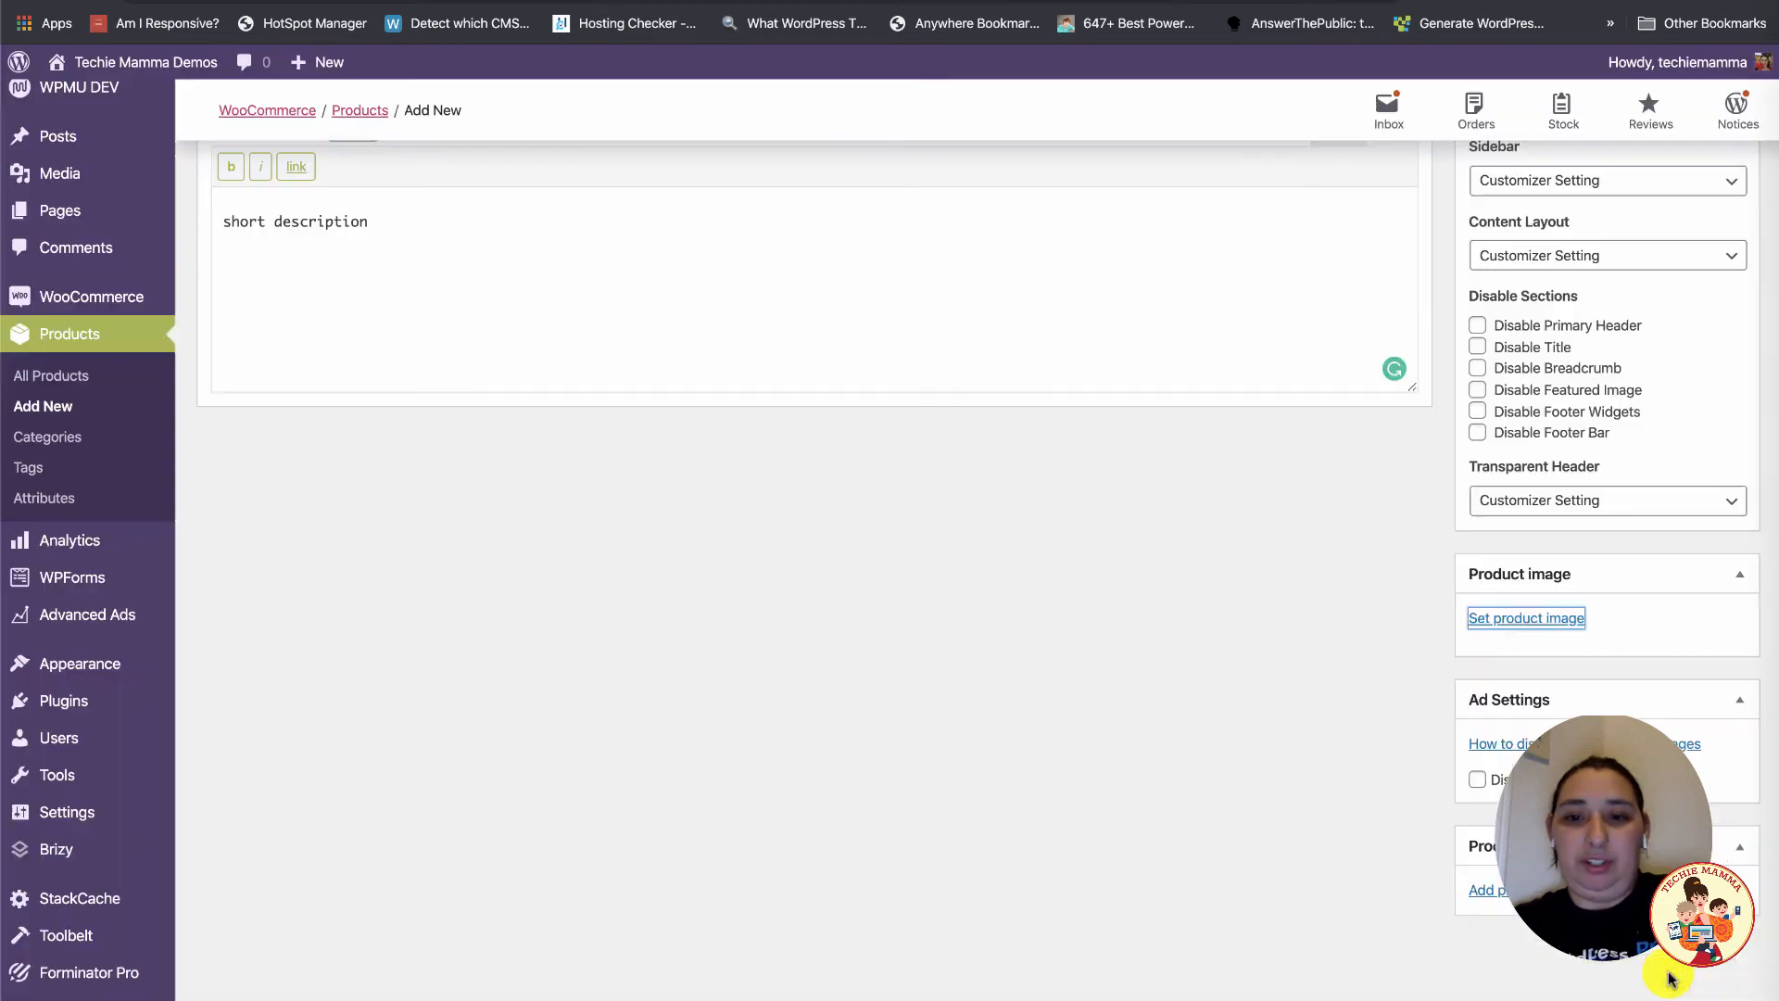
pyautogui.scroll(-3, 1562, 559)
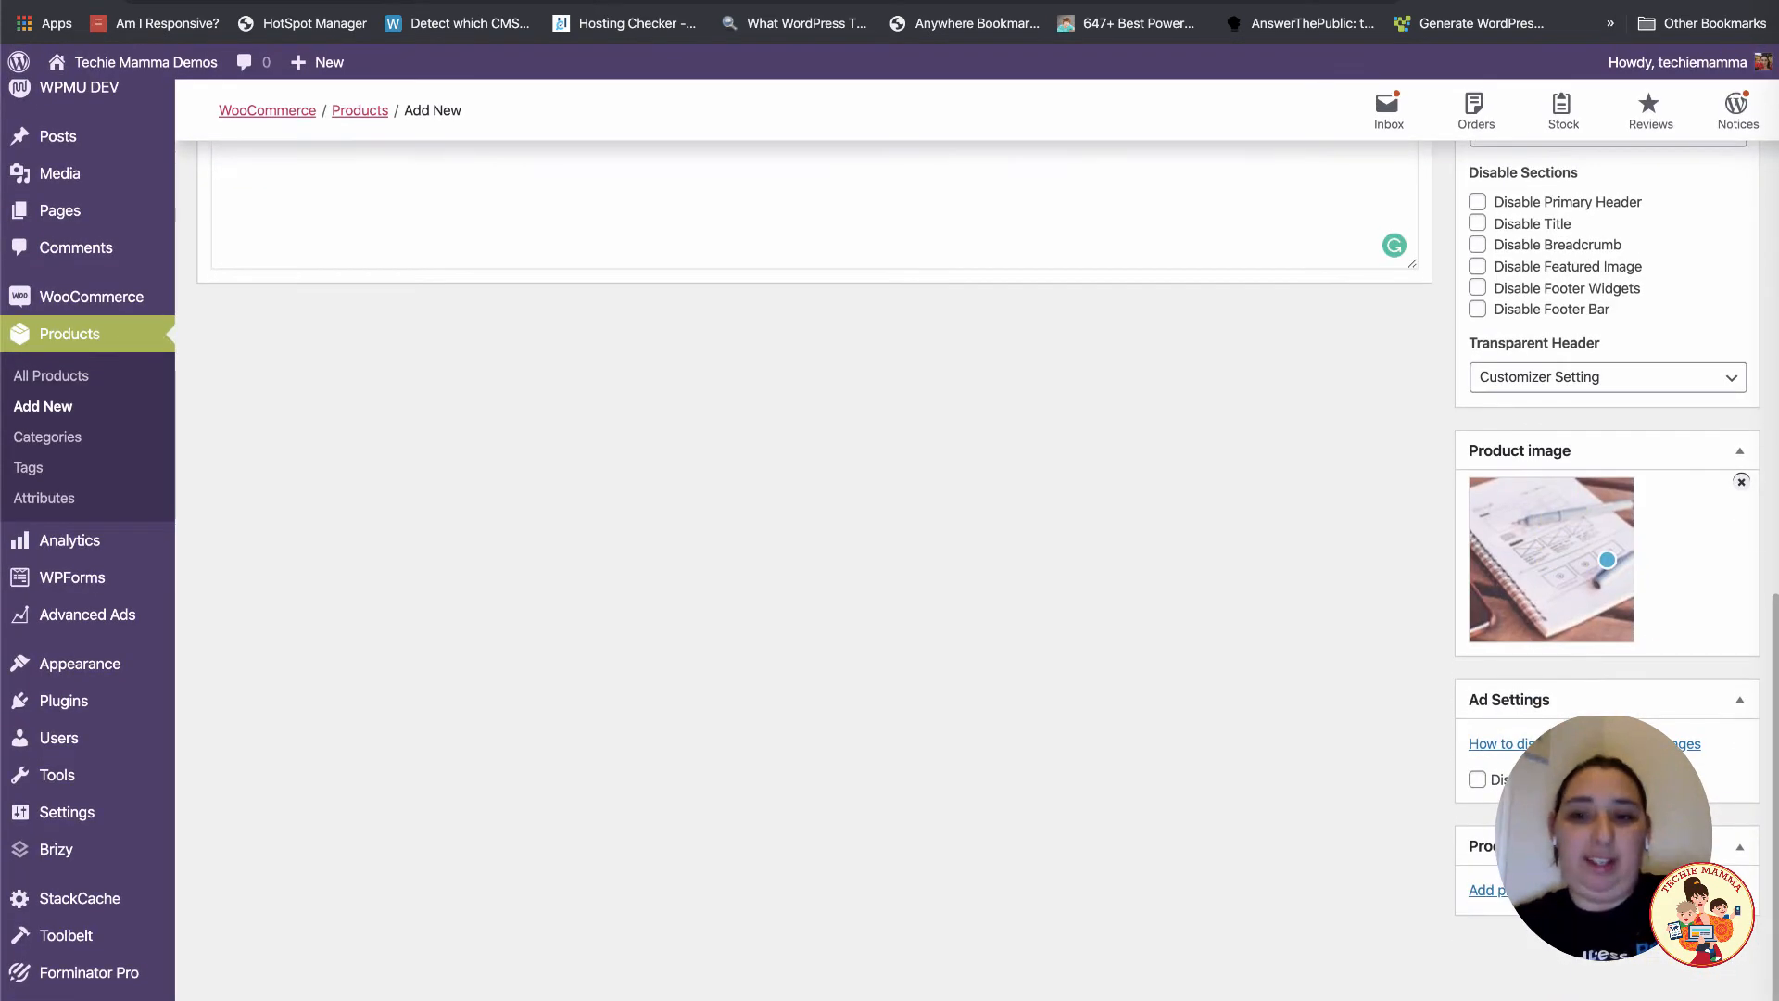
# - Publish the WordPress Course product
pyautogui.scroll(10, 1607, 559)
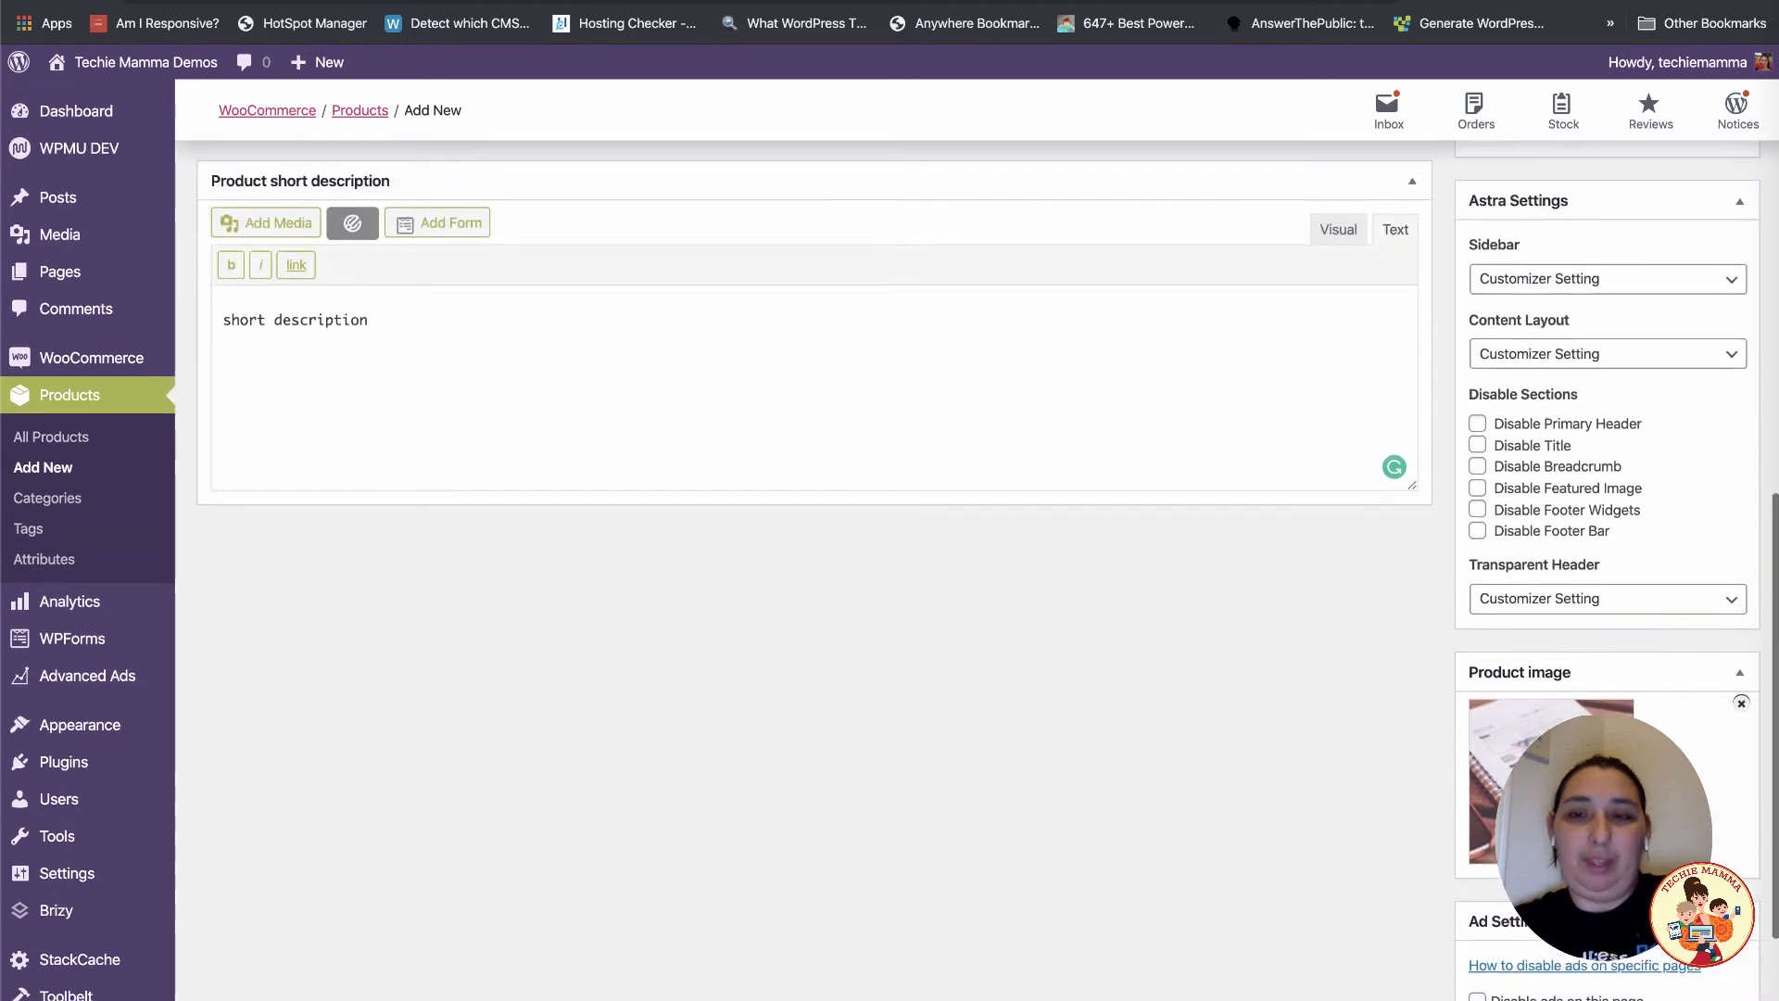
pyautogui.scroll(3, 1745, 623)
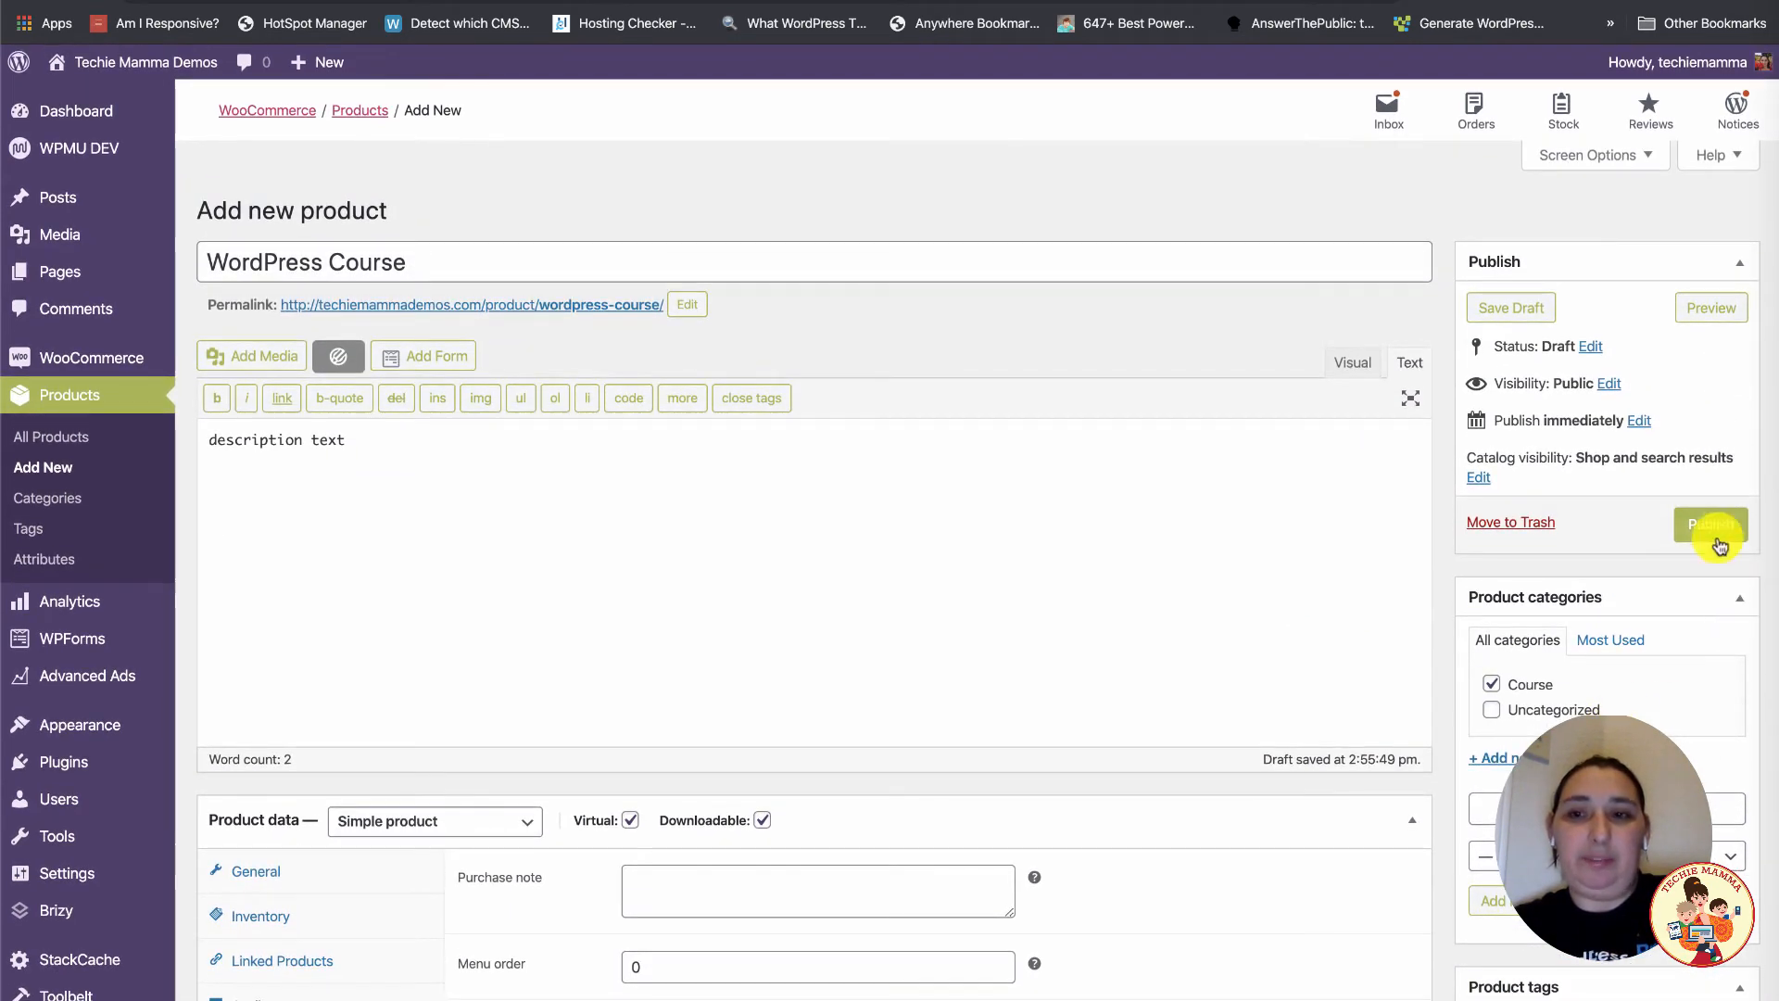
pyautogui.click(1711, 525)
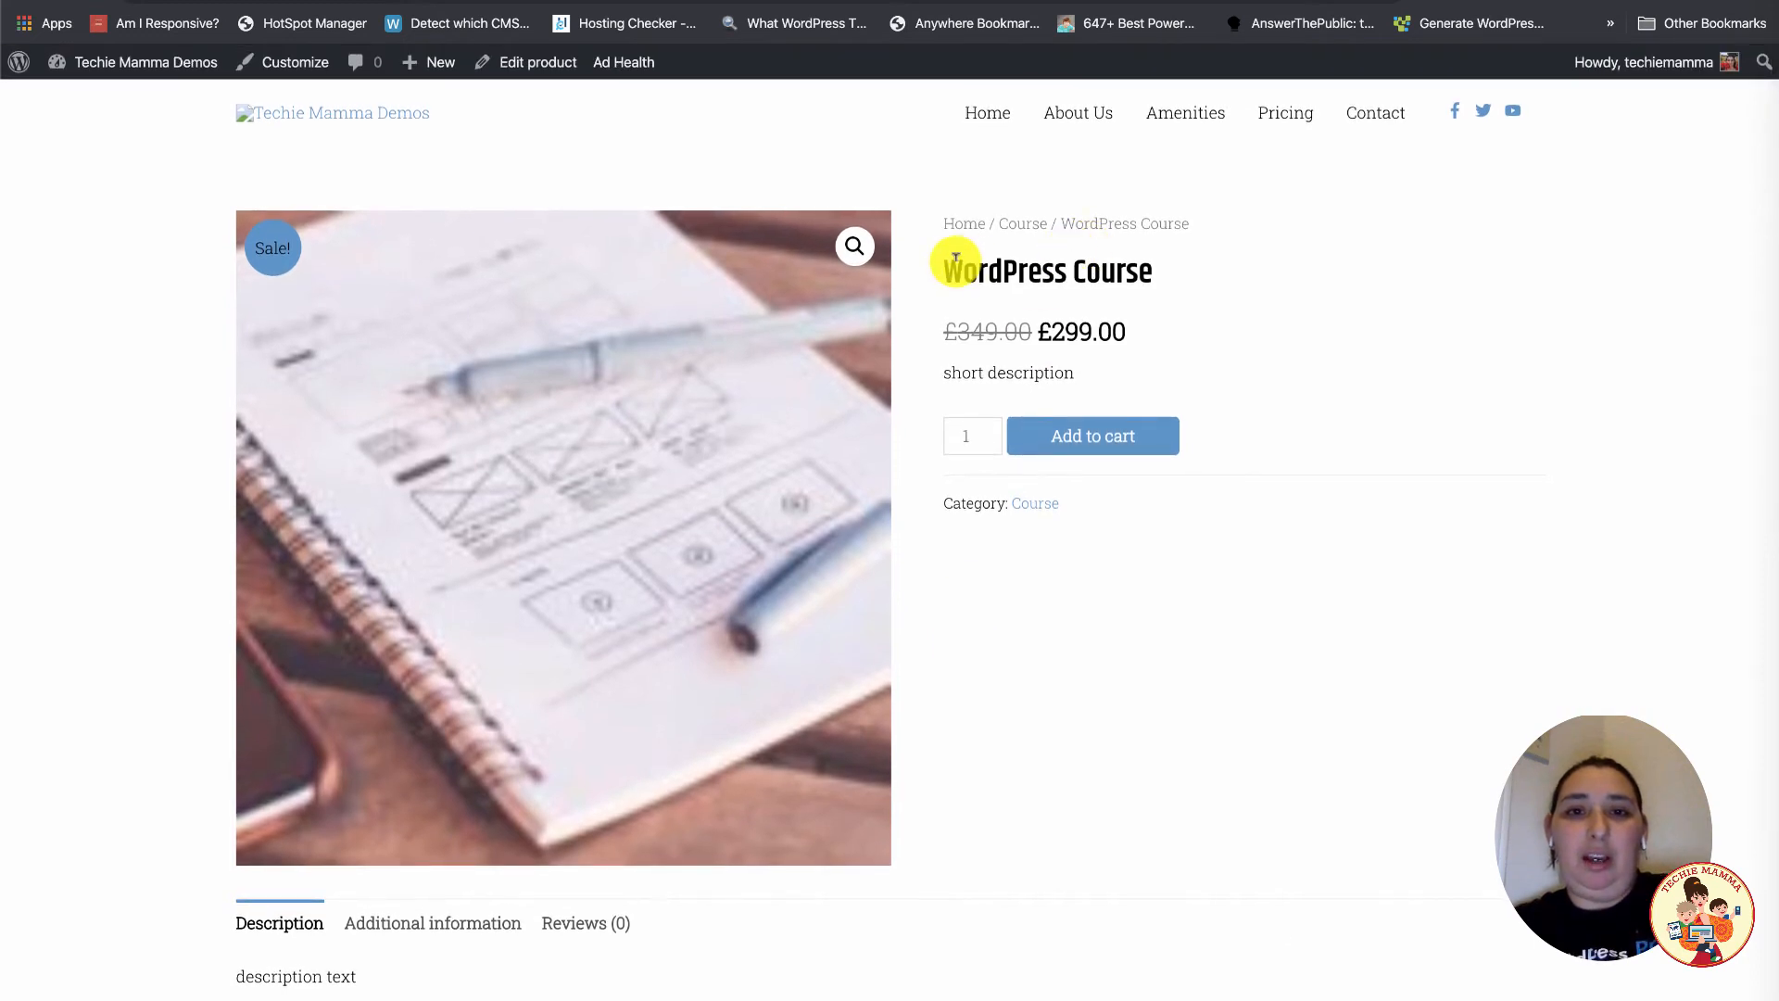
# - Review the title, prices, short description and full description on the product's live page
pyautogui.moveTo(962, 269); pyautogui.dragTo(1161, 278)
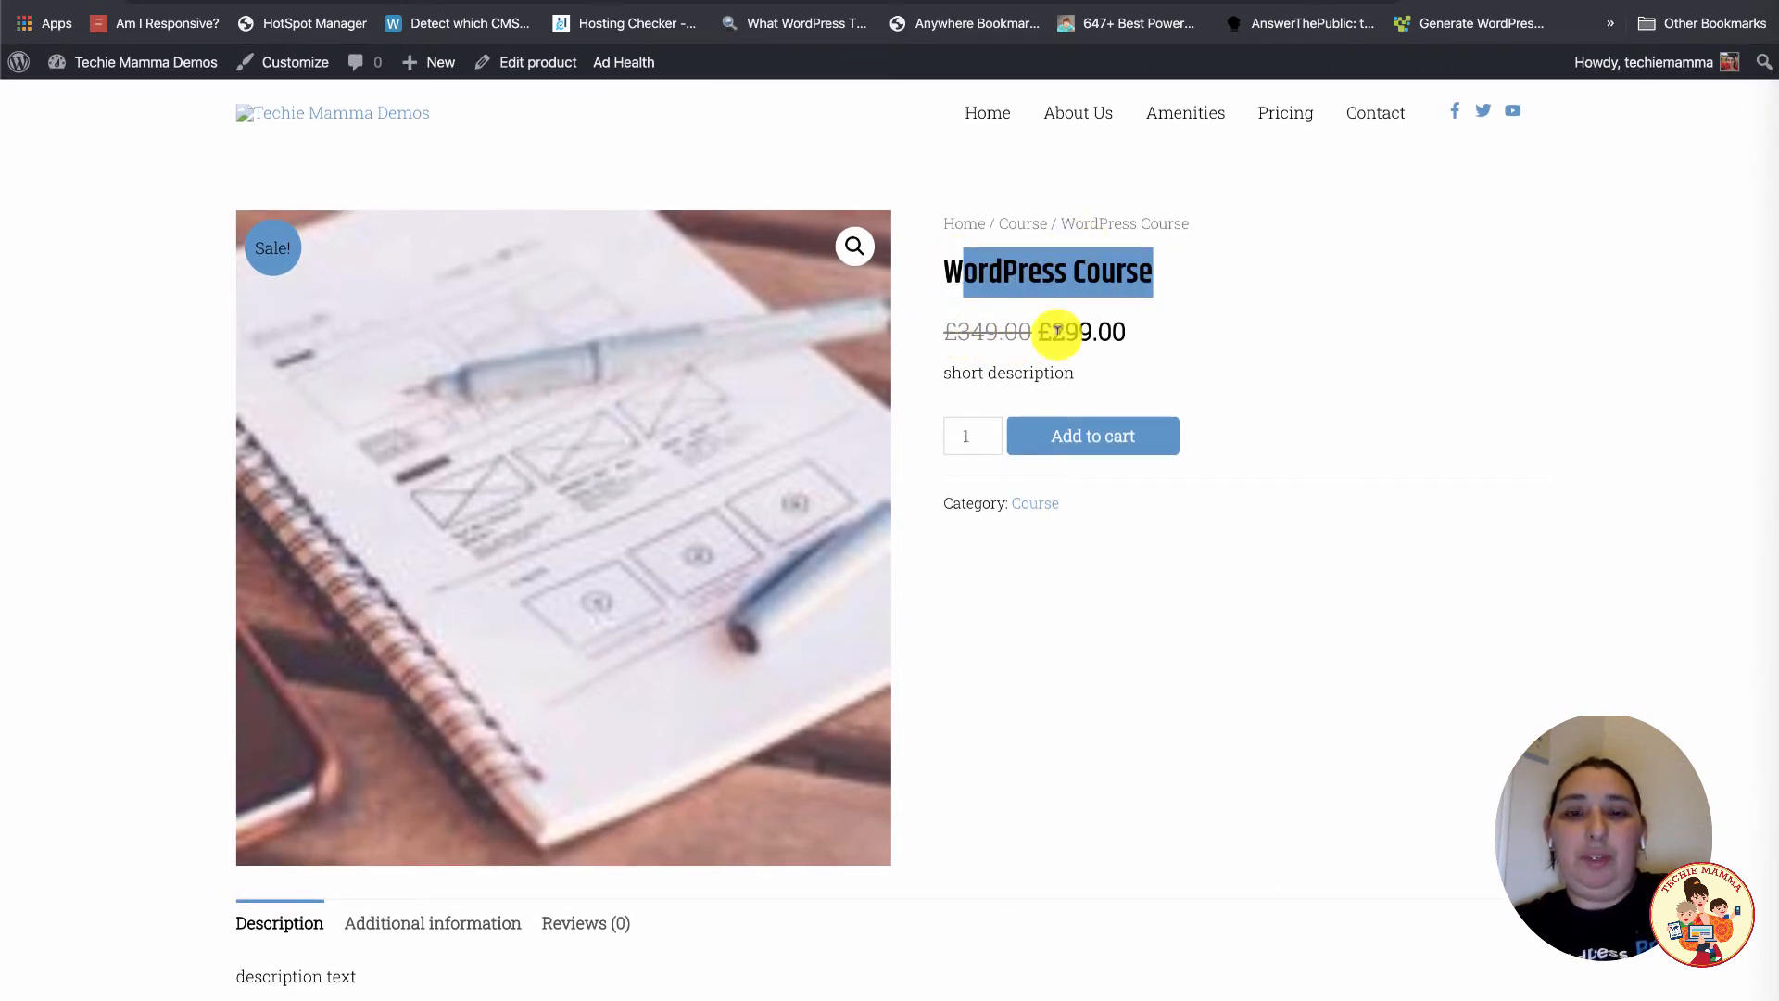
pyautogui.moveTo(1051, 330); pyautogui.dragTo(941, 377)
pyautogui.scroll(-3, 939, 383)
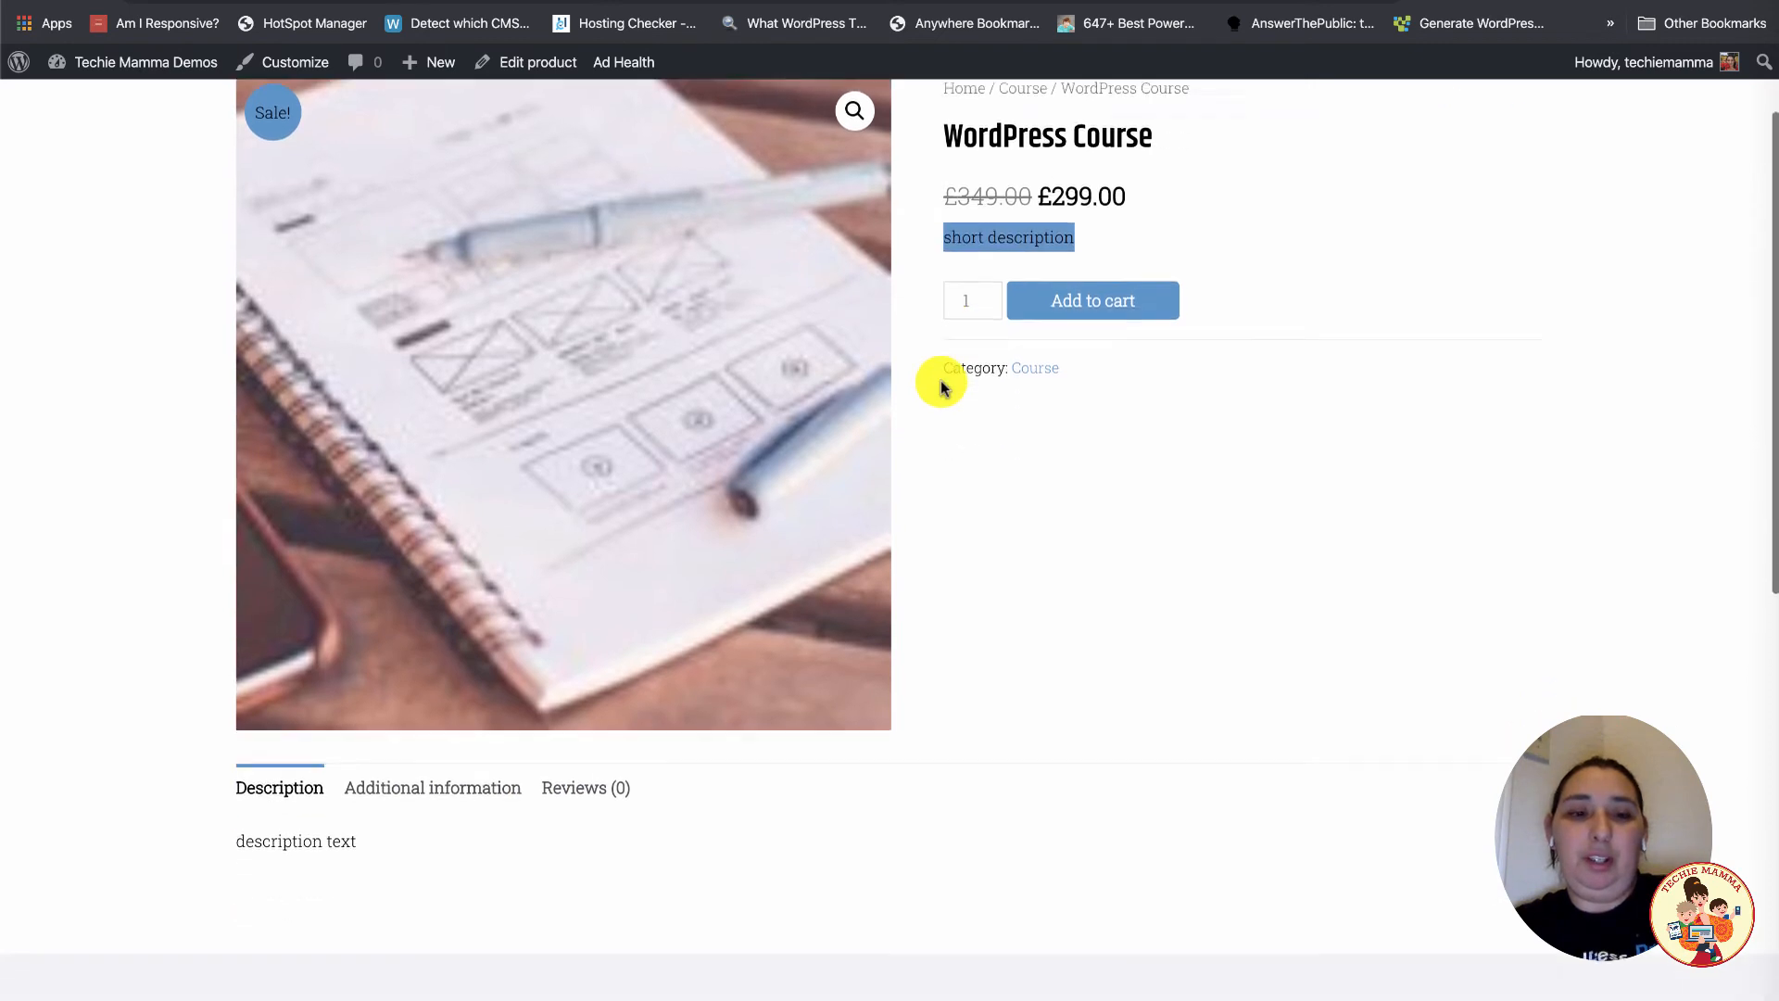
pyautogui.moveTo(227, 752); pyautogui.dragTo(358, 742)
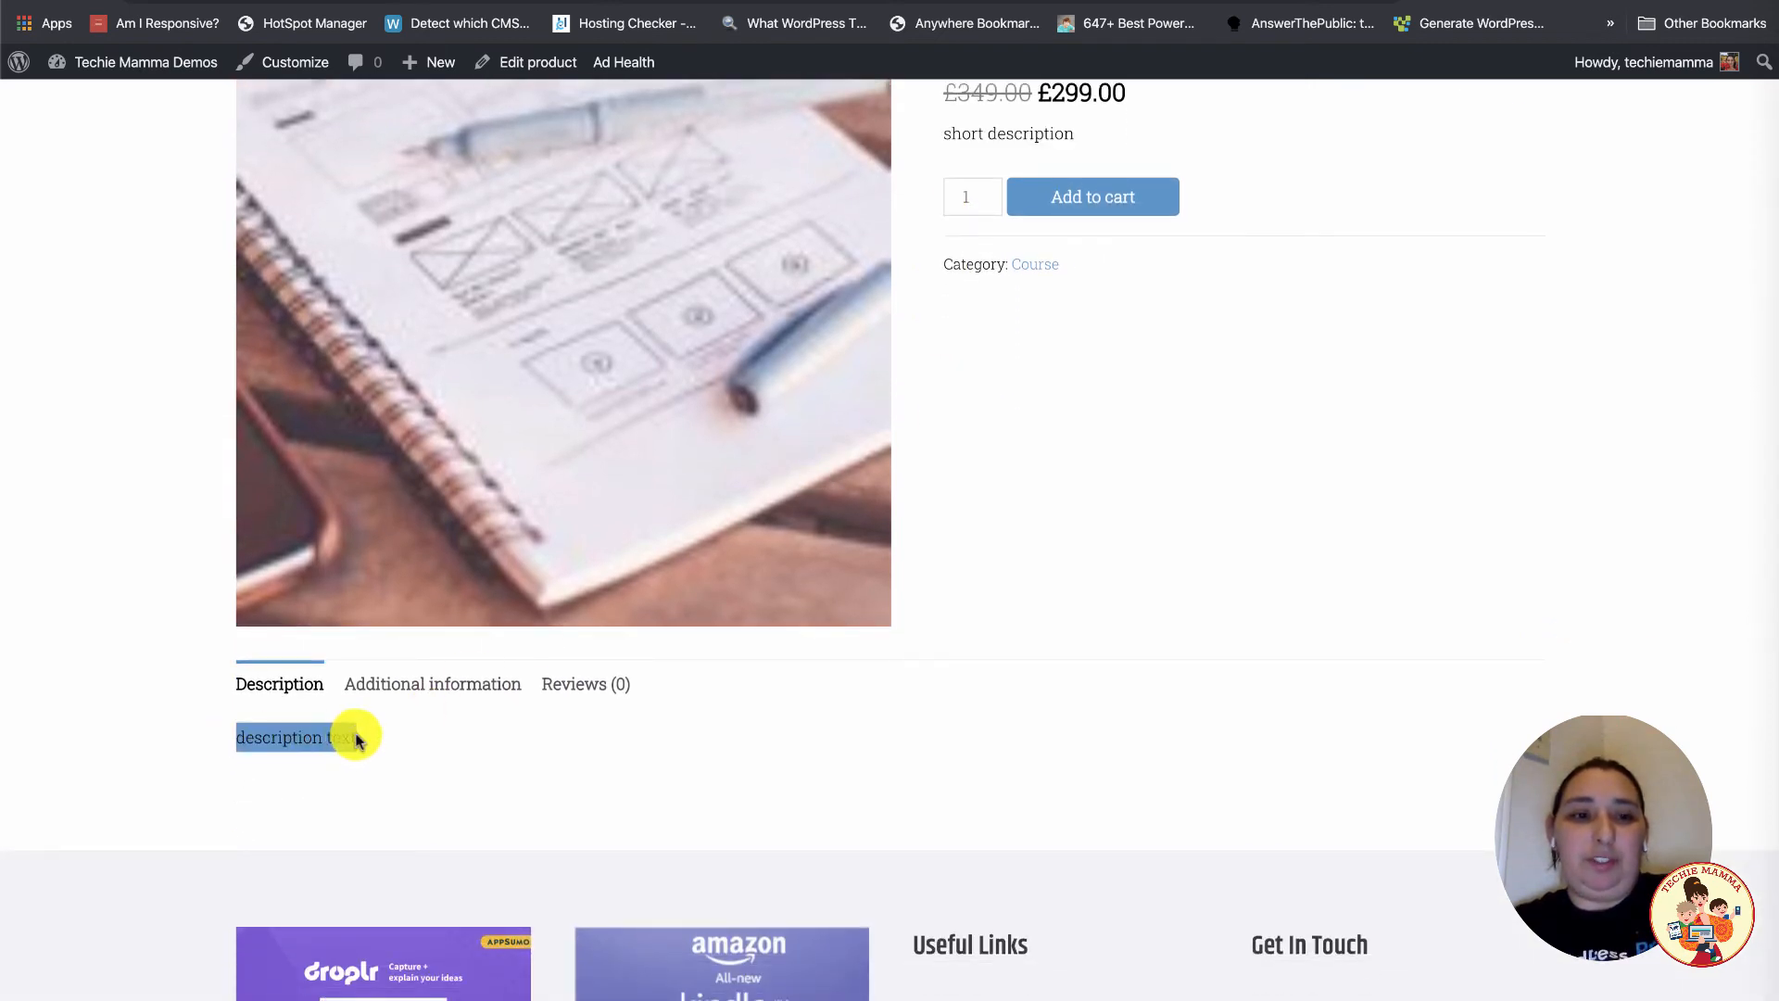
pyautogui.scroll(-5, 357, 737)
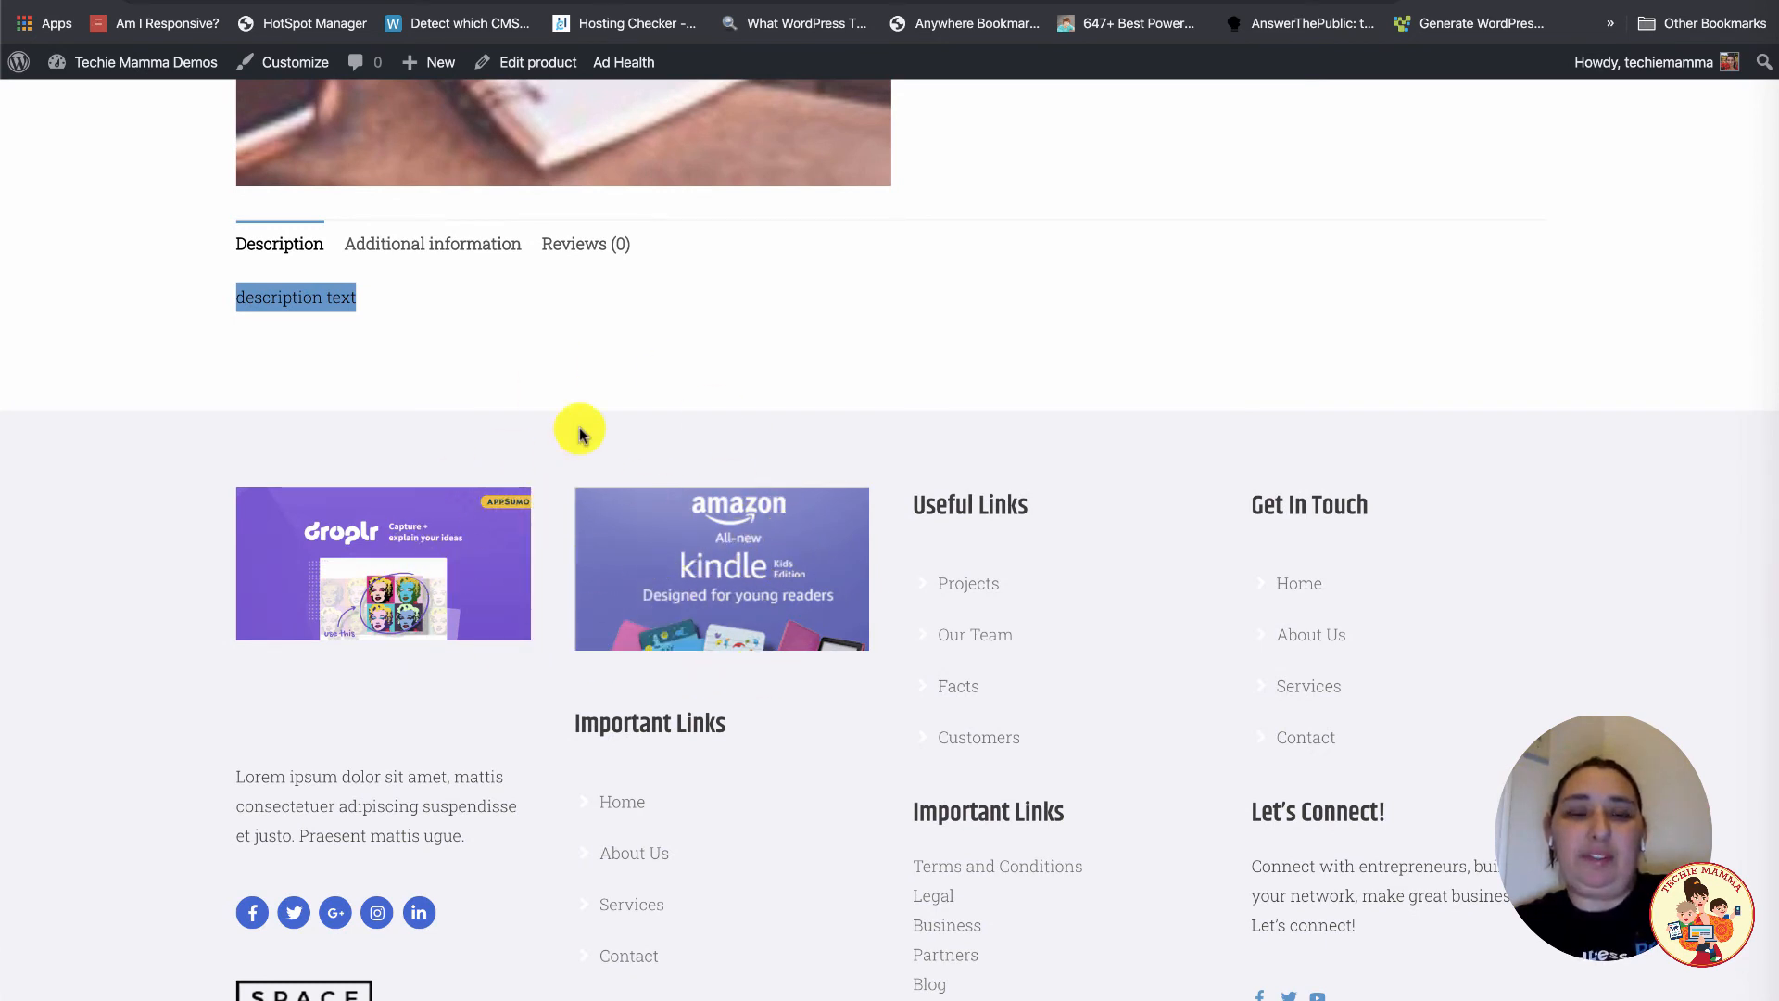
pyautogui.scroll(-1, 578, 430)
pyautogui.scroll(2, 576, 424)
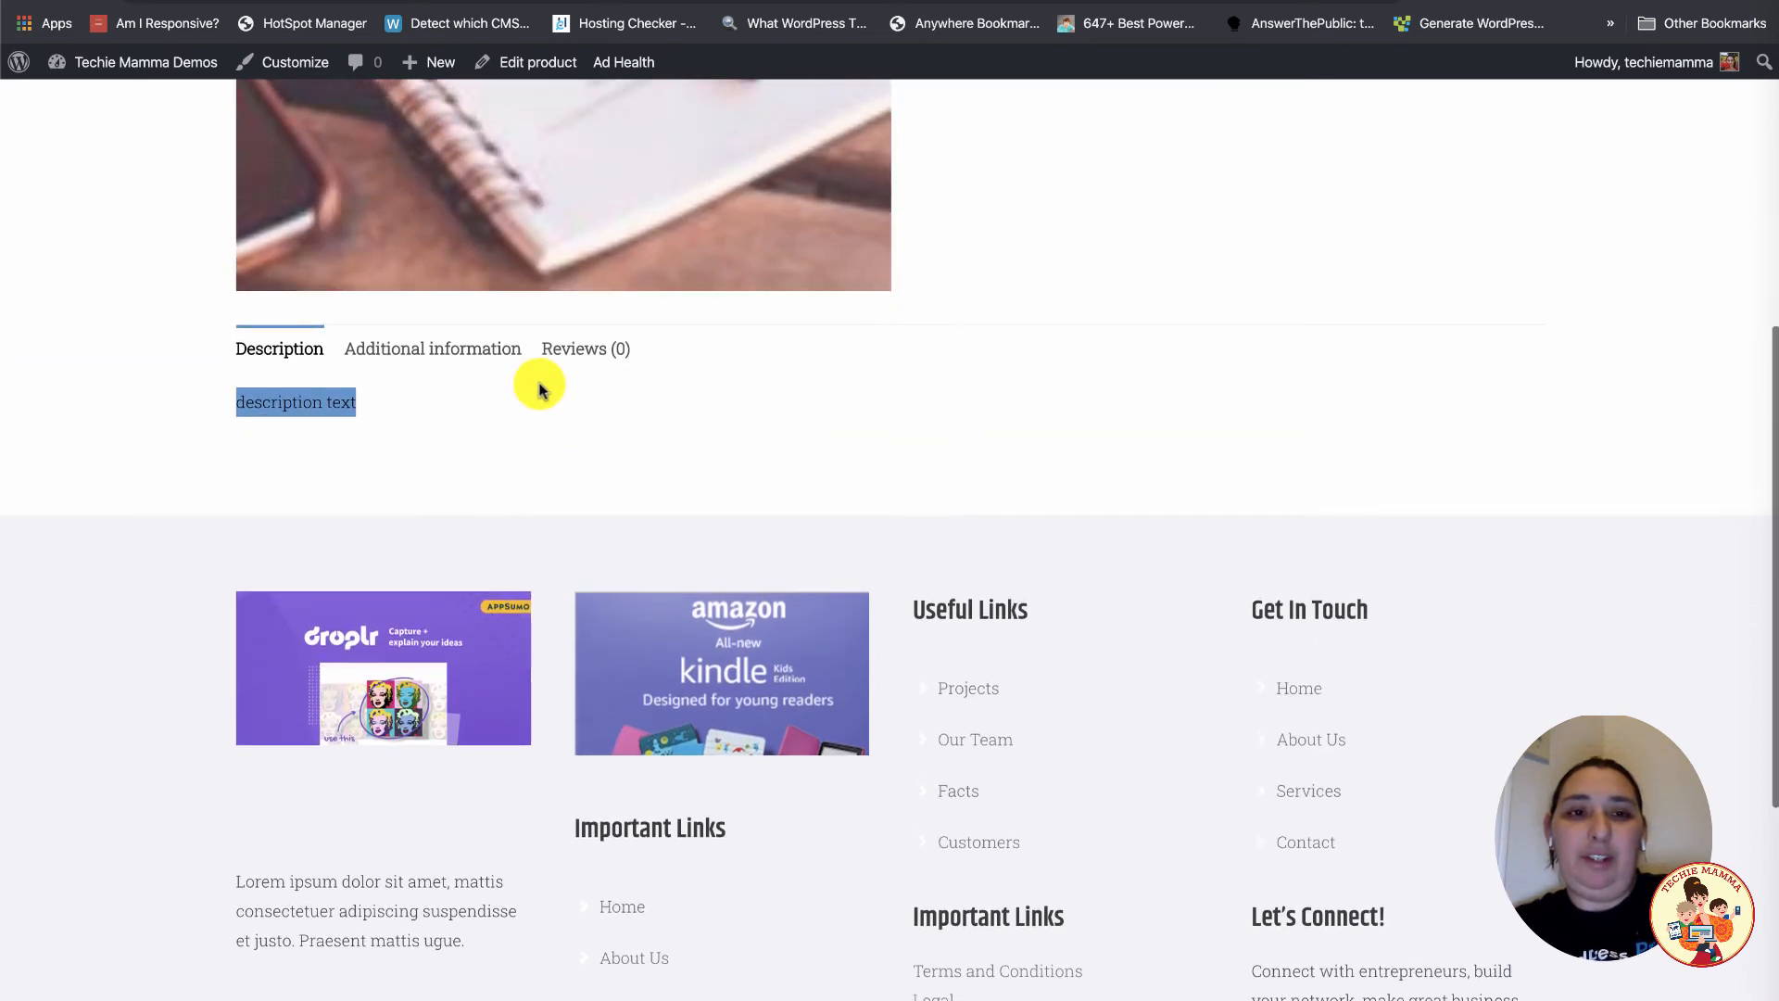
# - Check the size values in the live product's additional information, and view its reviews section
pyautogui.click(421, 358)
pyautogui.moveTo(407, 408); pyautogui.dragTo(510, 415)
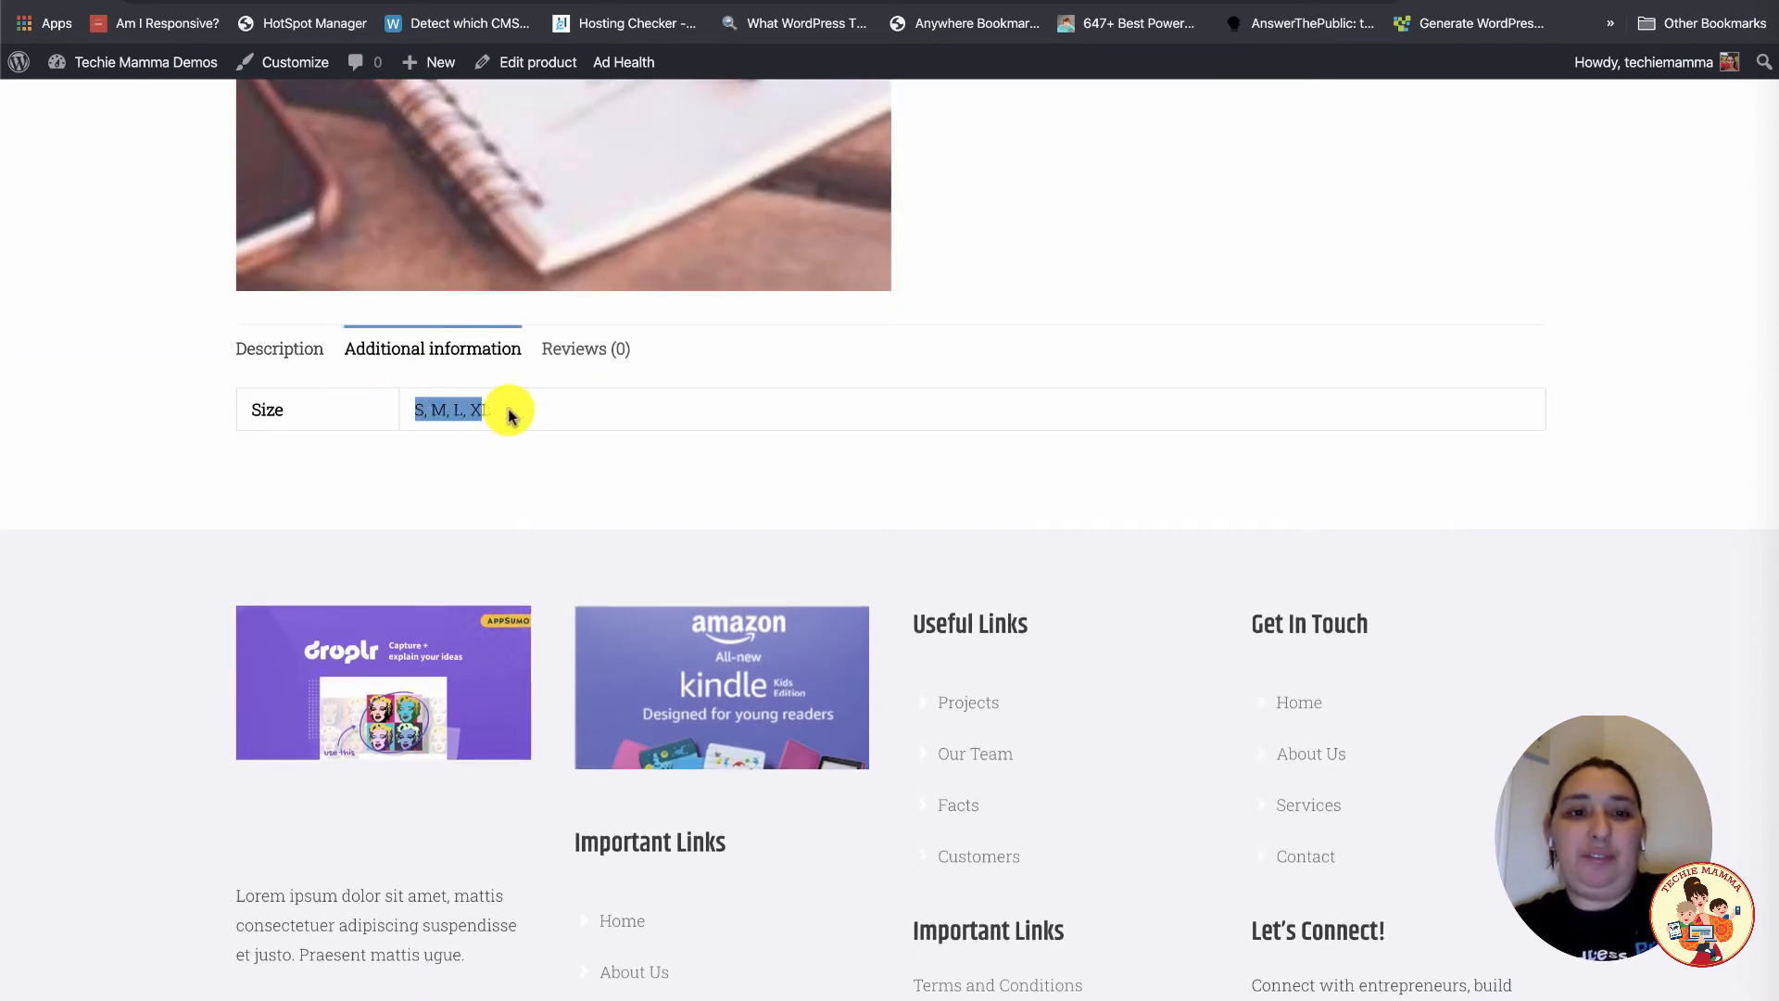
pyautogui.scroll(1, 524, 429)
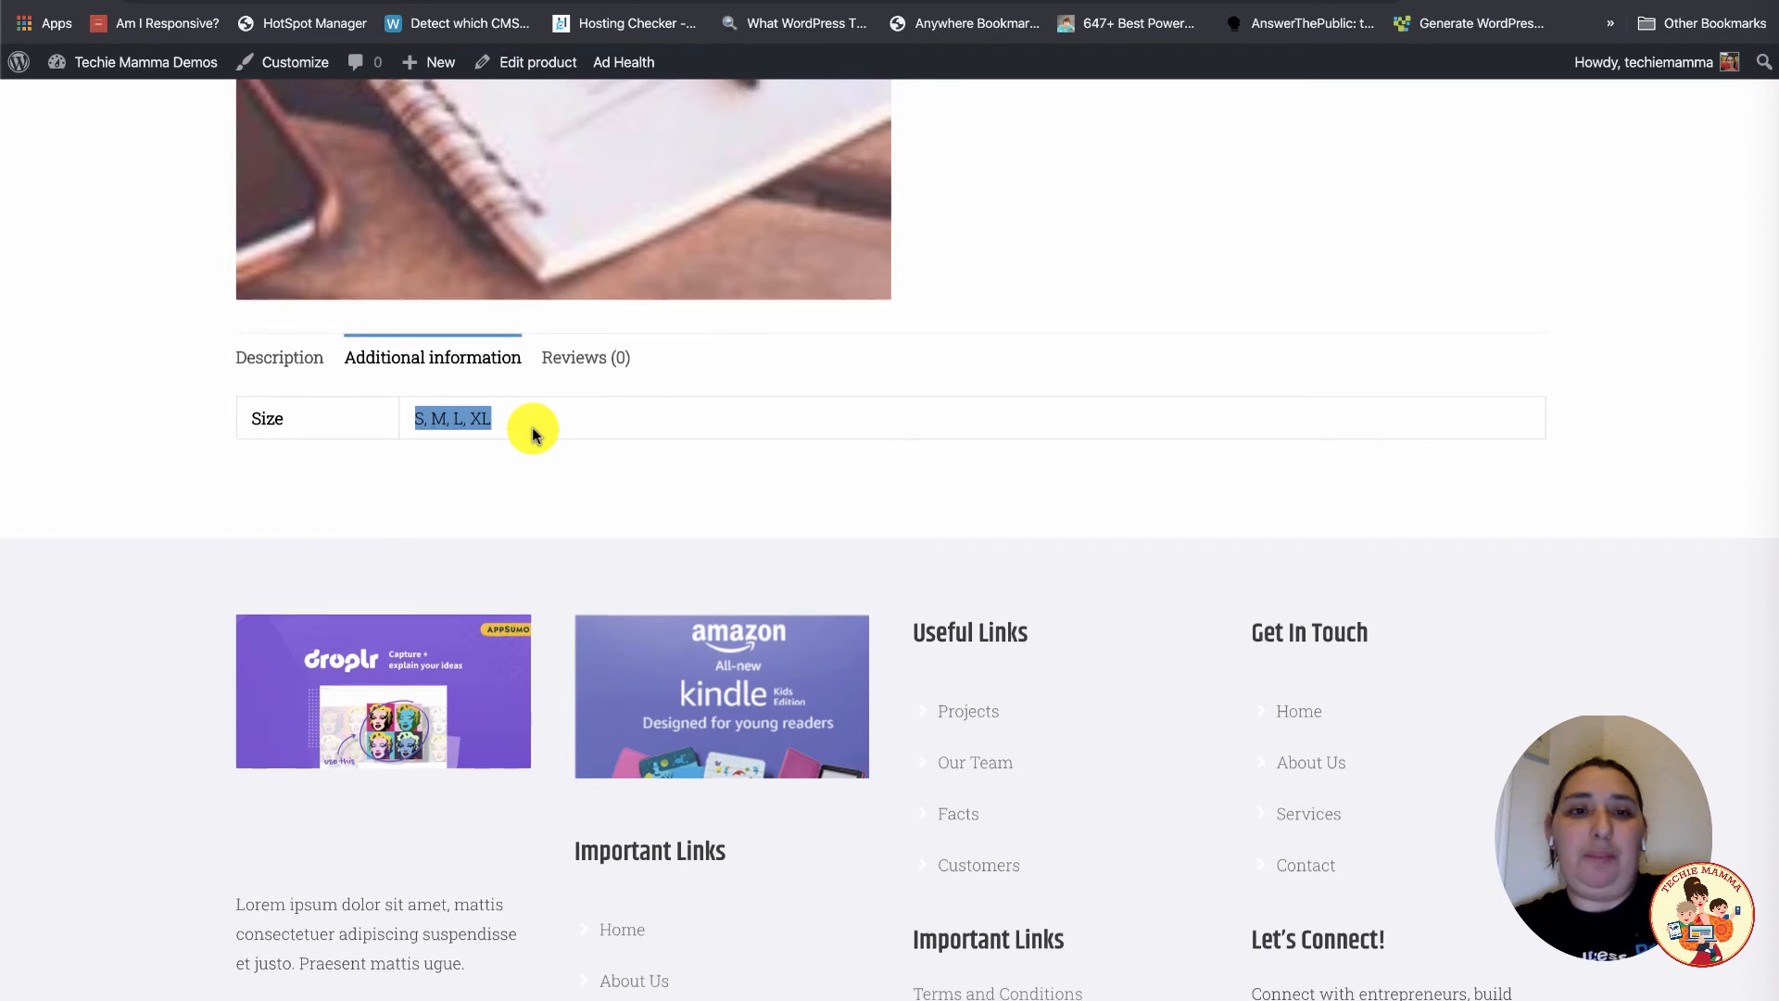
pyautogui.scroll(-1, 533, 436)
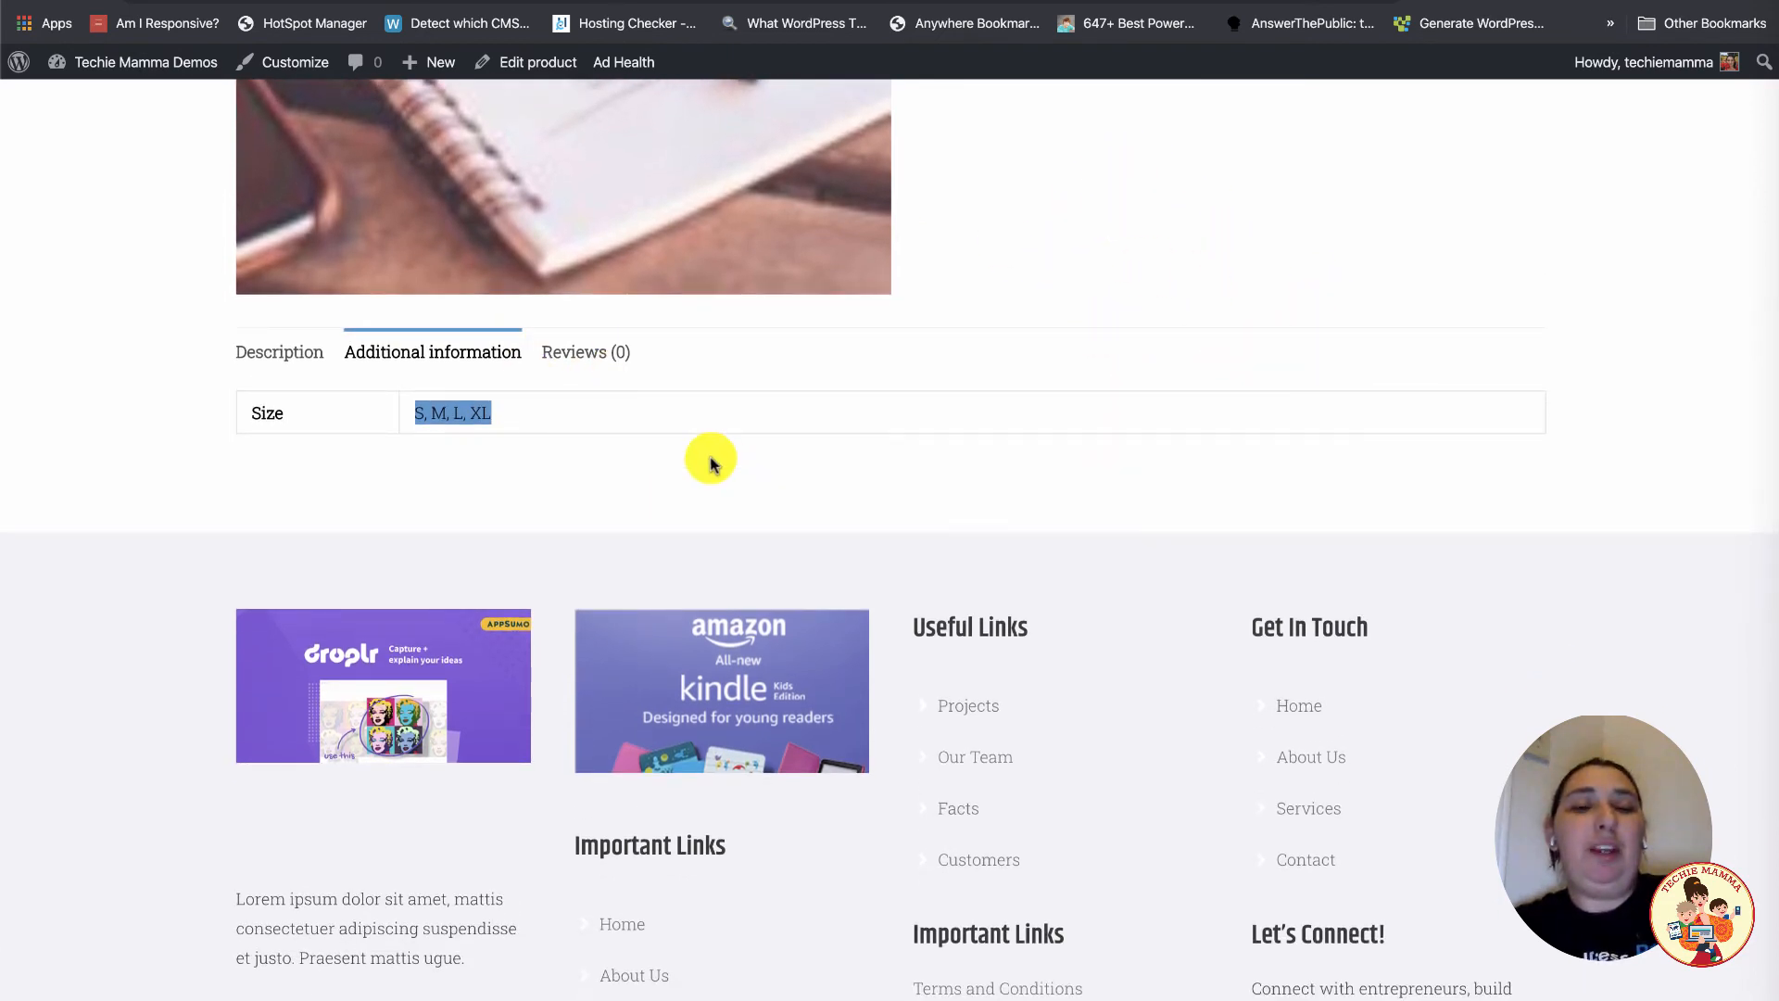
pyautogui.click(558, 362)
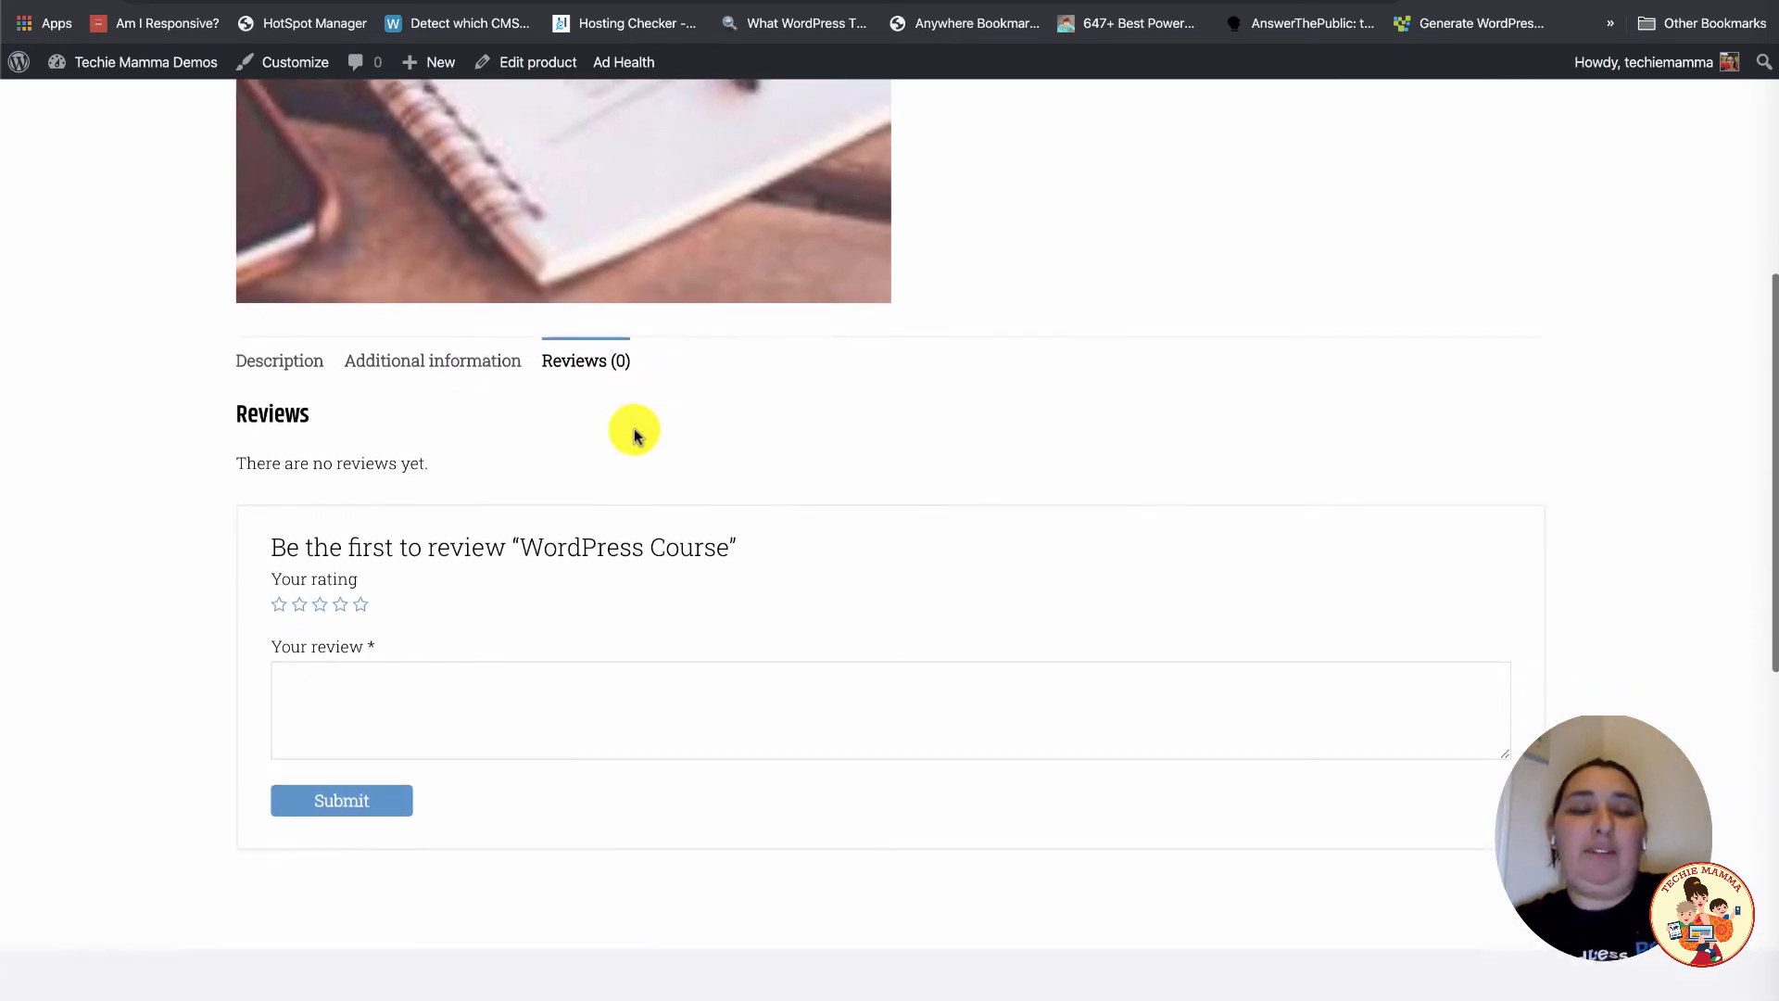
# - Look over the review form and the price and category summary on the live product page
pyautogui.scroll(-1, 518, 556)
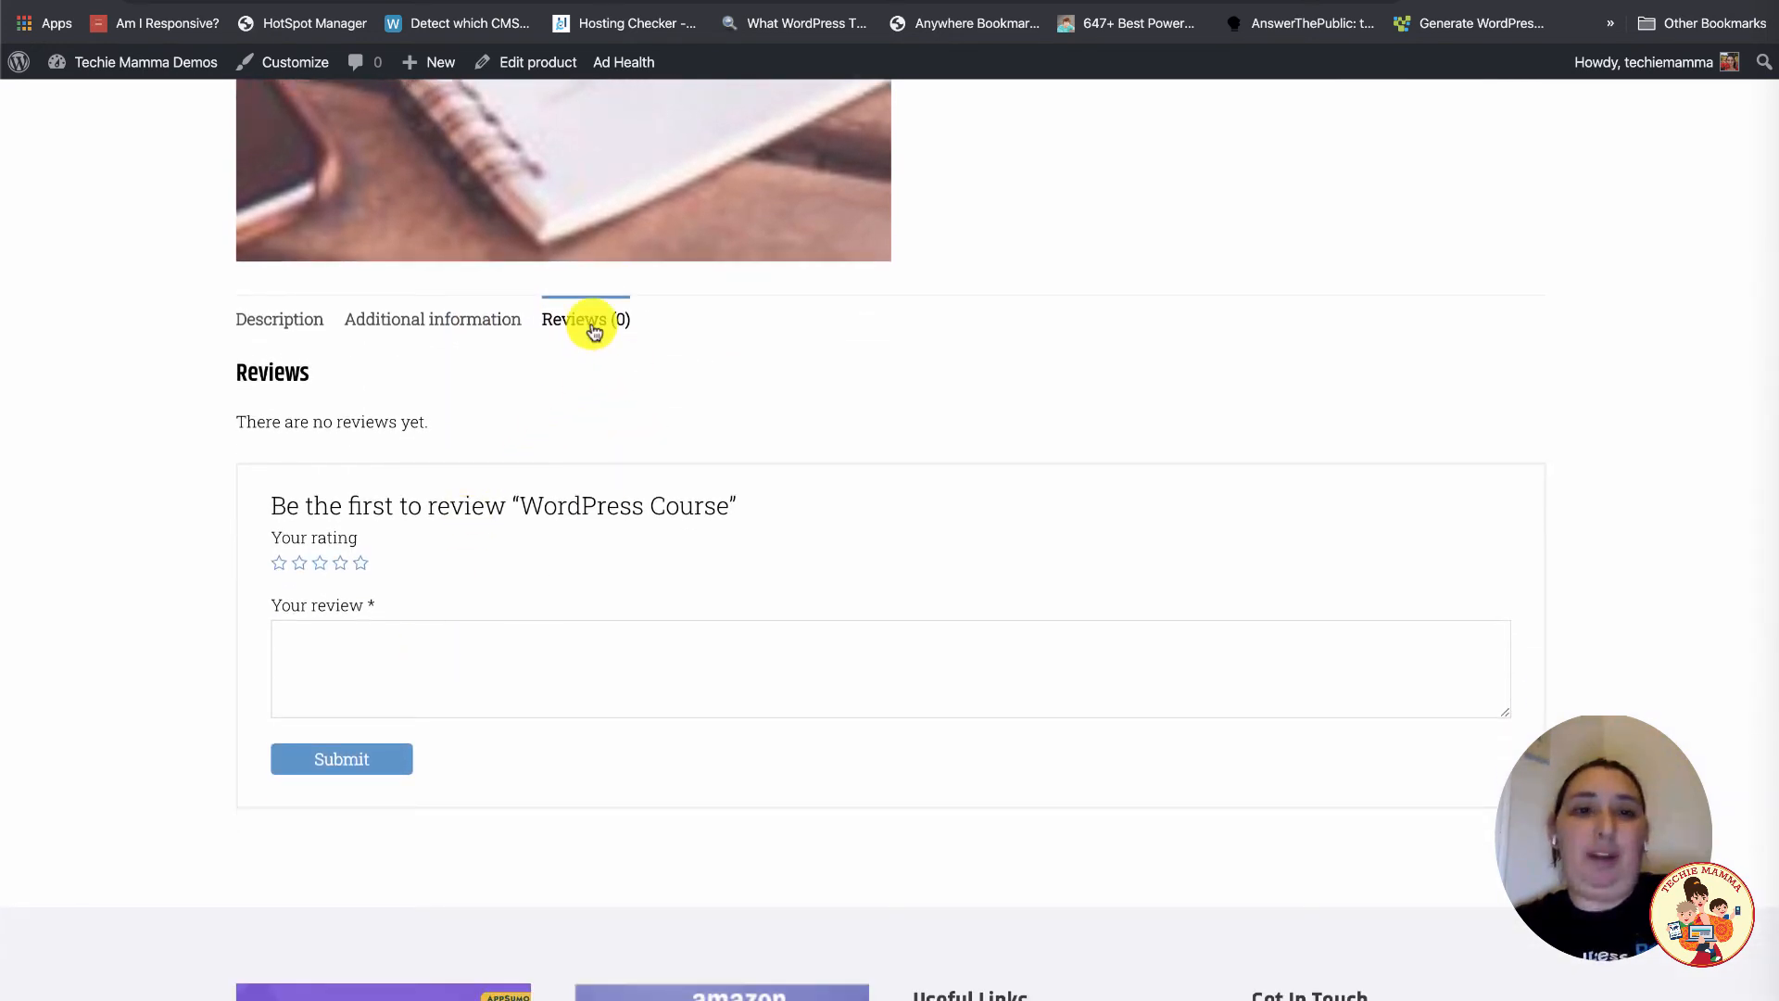
pyautogui.scroll(4, 594, 332)
pyautogui.scroll(2, 593, 332)
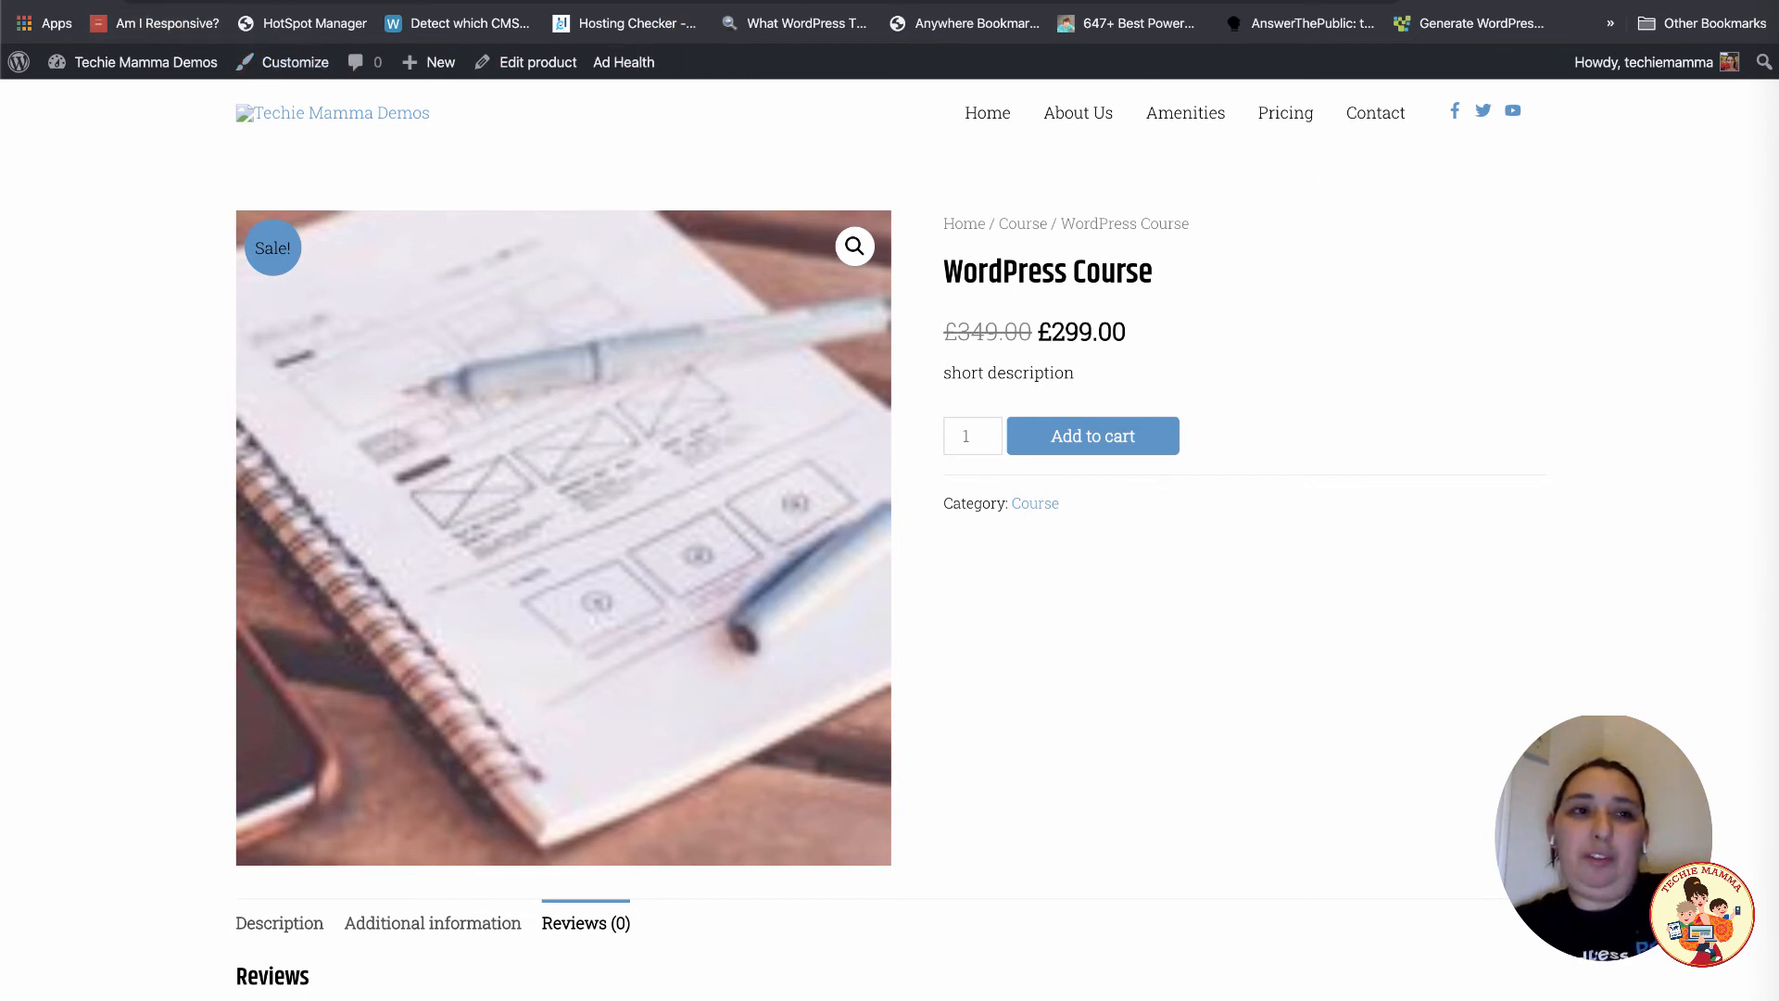
# - Switch to the Techie Mamma store's product list and browse its existing products with their prices, categories and tags
pyautogui.hotkey('ctrl', 'Tab')
pyautogui.scroll(-11, 667, 509)
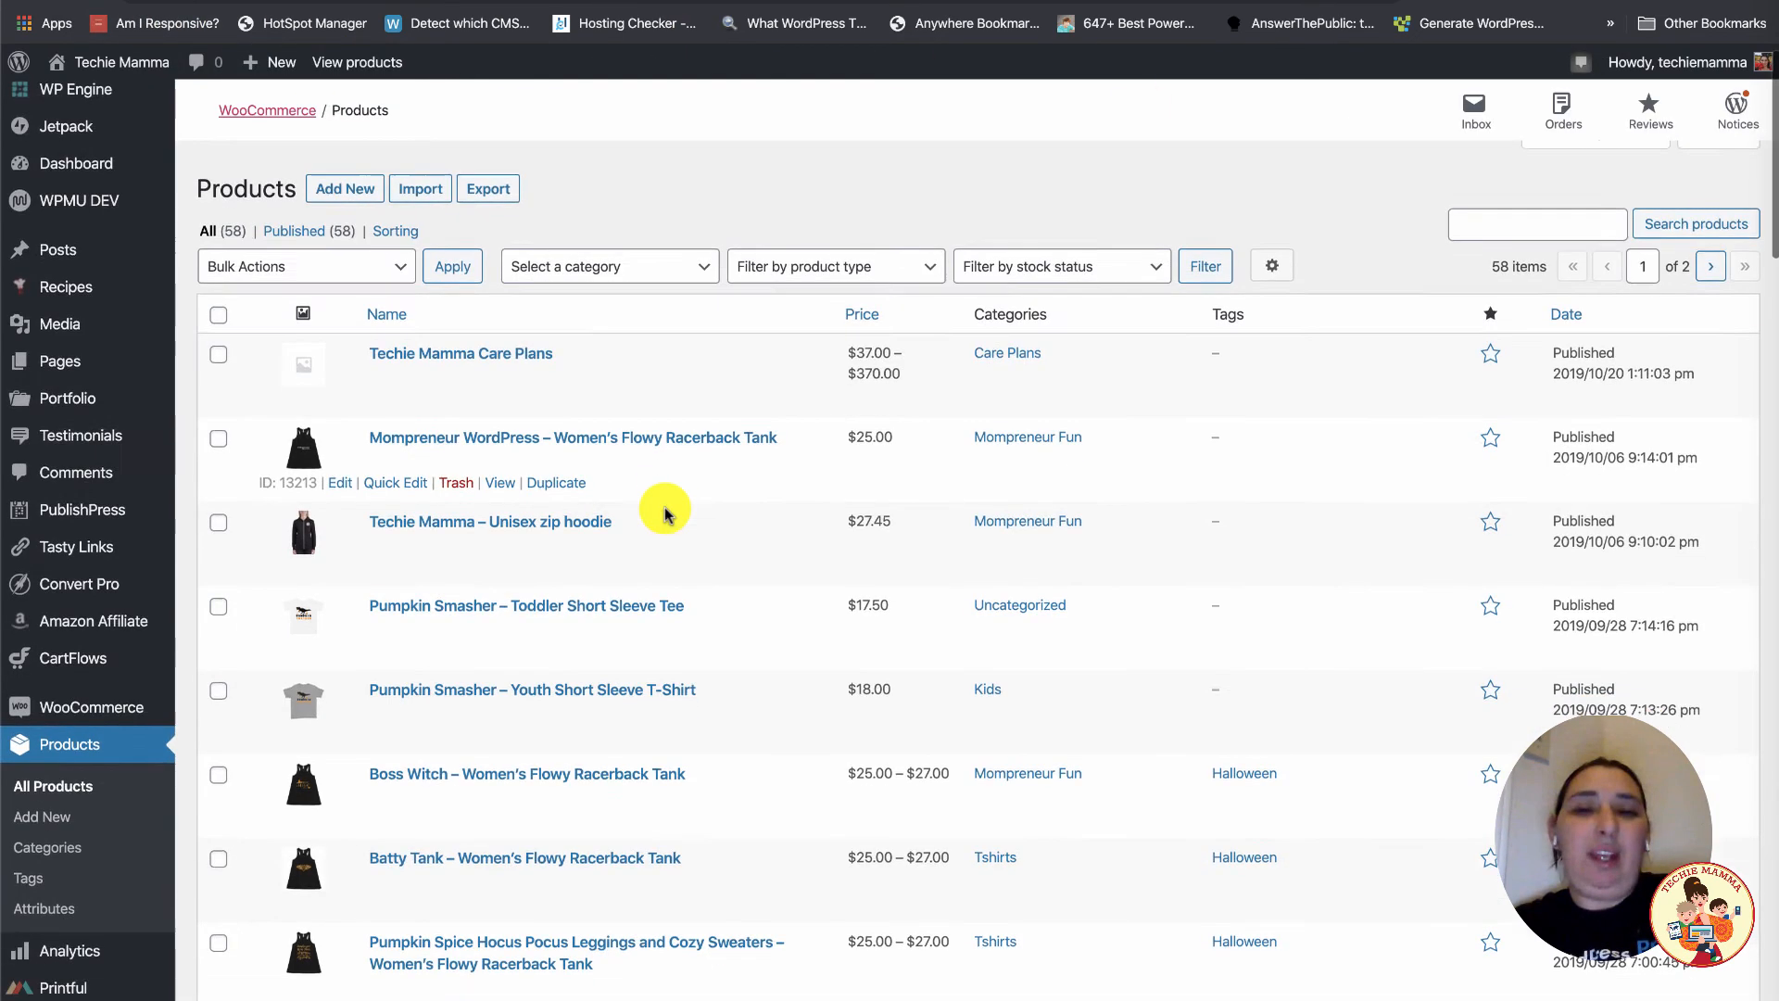
pyautogui.scroll(-20, 667, 516)
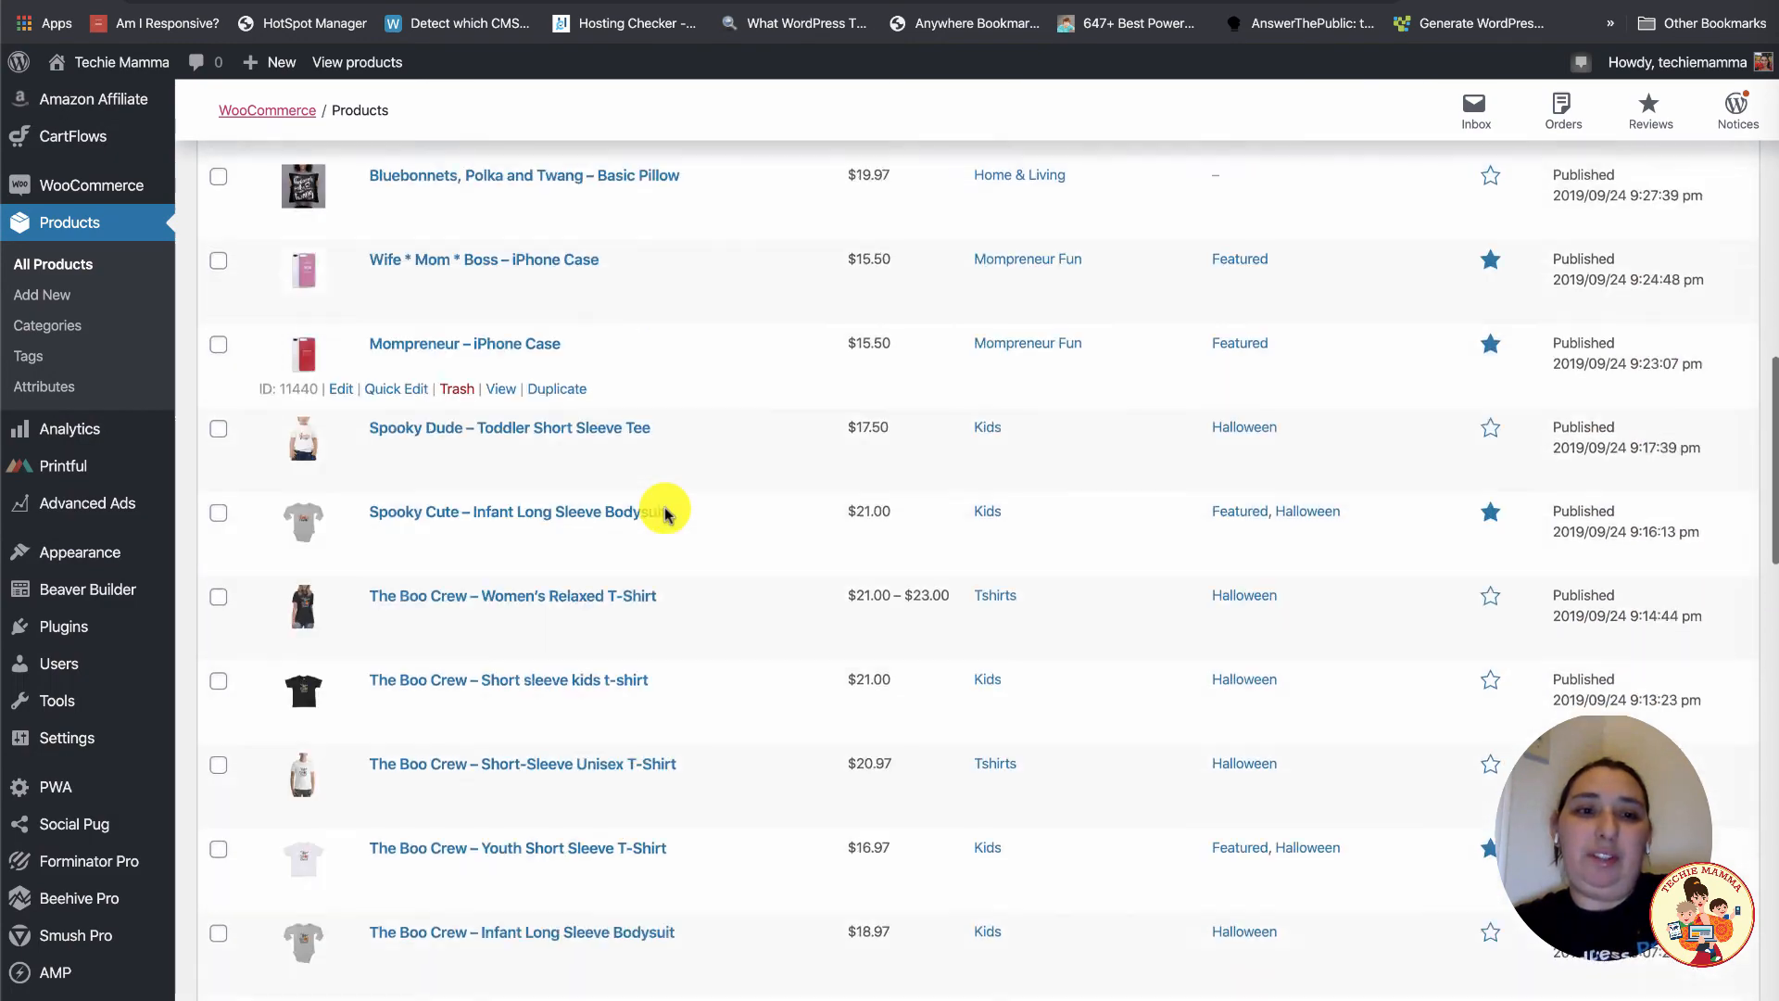
pyautogui.scroll(-4, 666, 512)
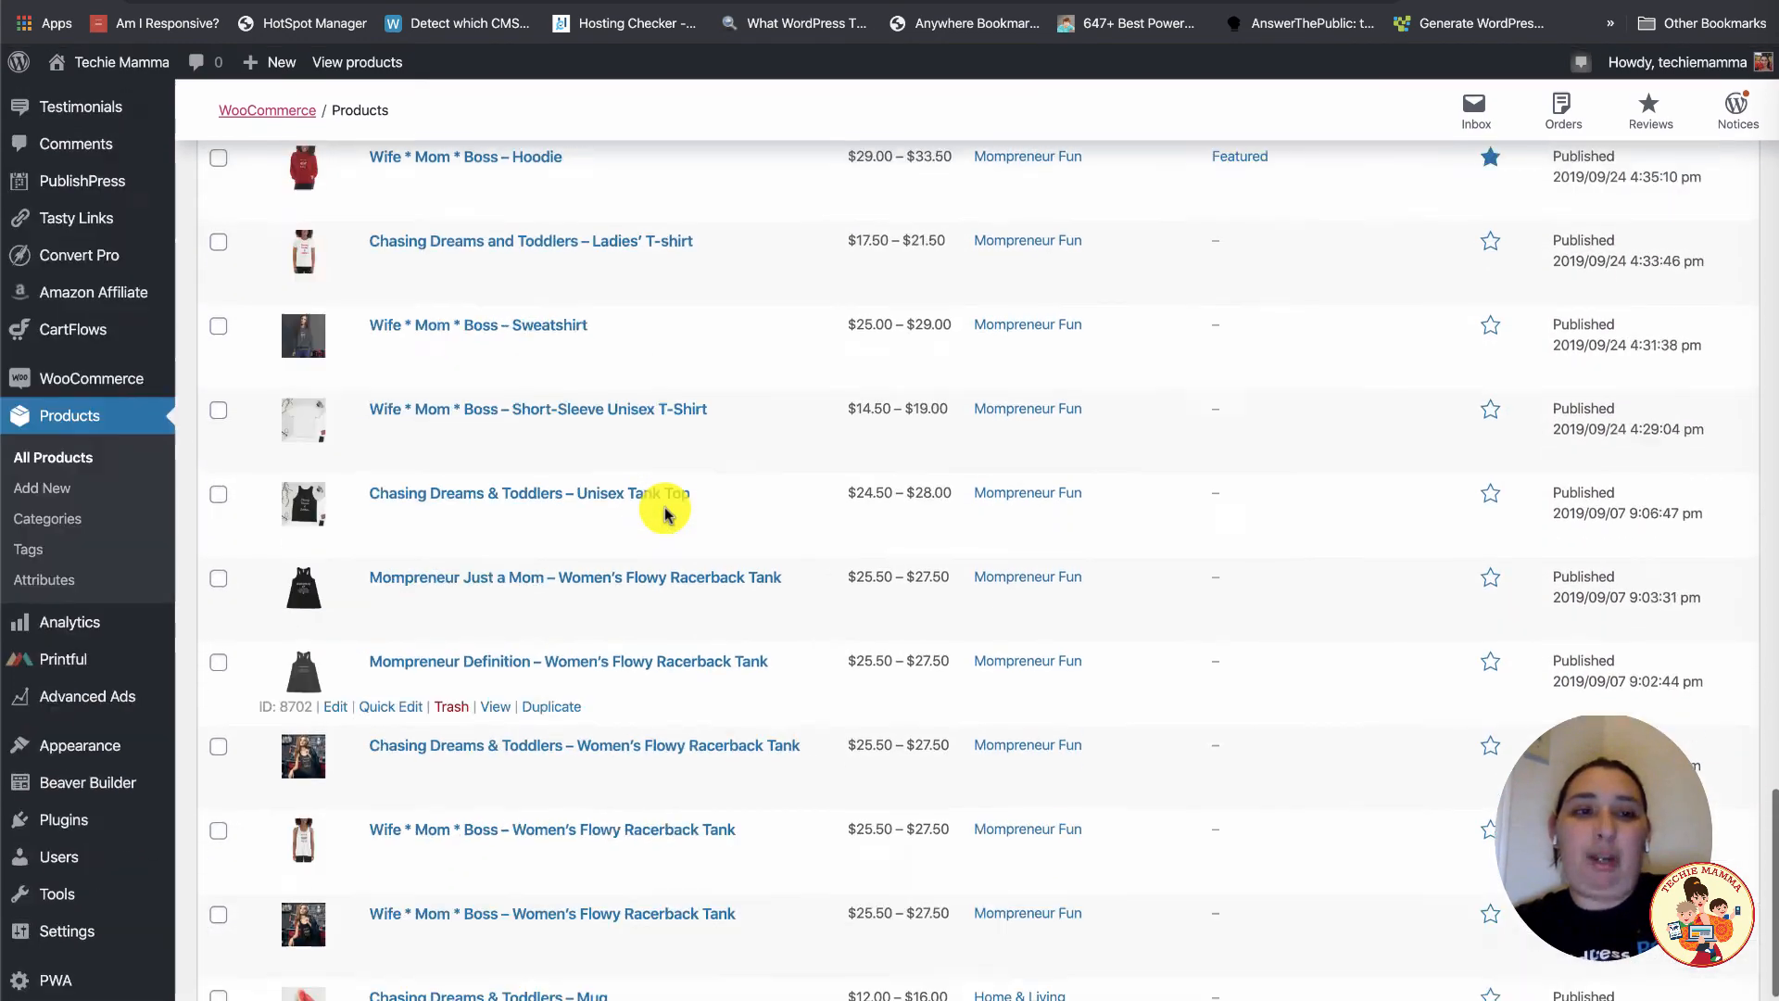
pyautogui.scroll(20, 655, 505)
pyautogui.scroll(-2, 129, 727)
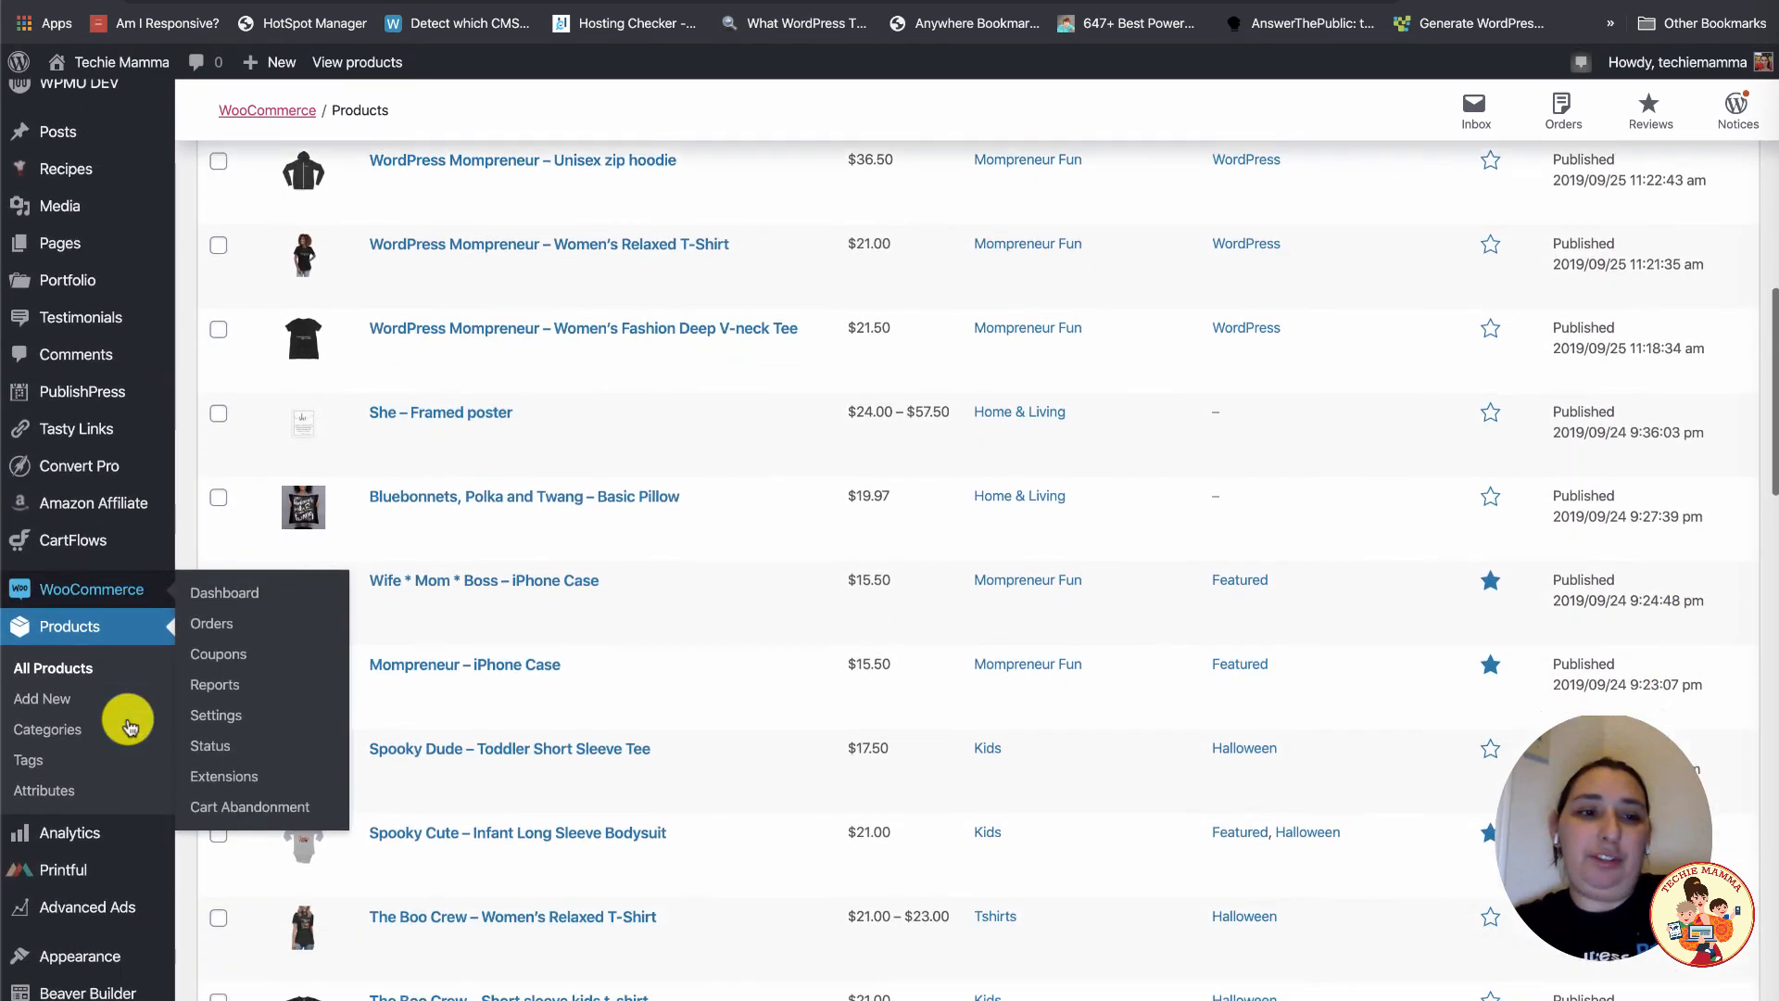
pyautogui.moveTo(103, 556)
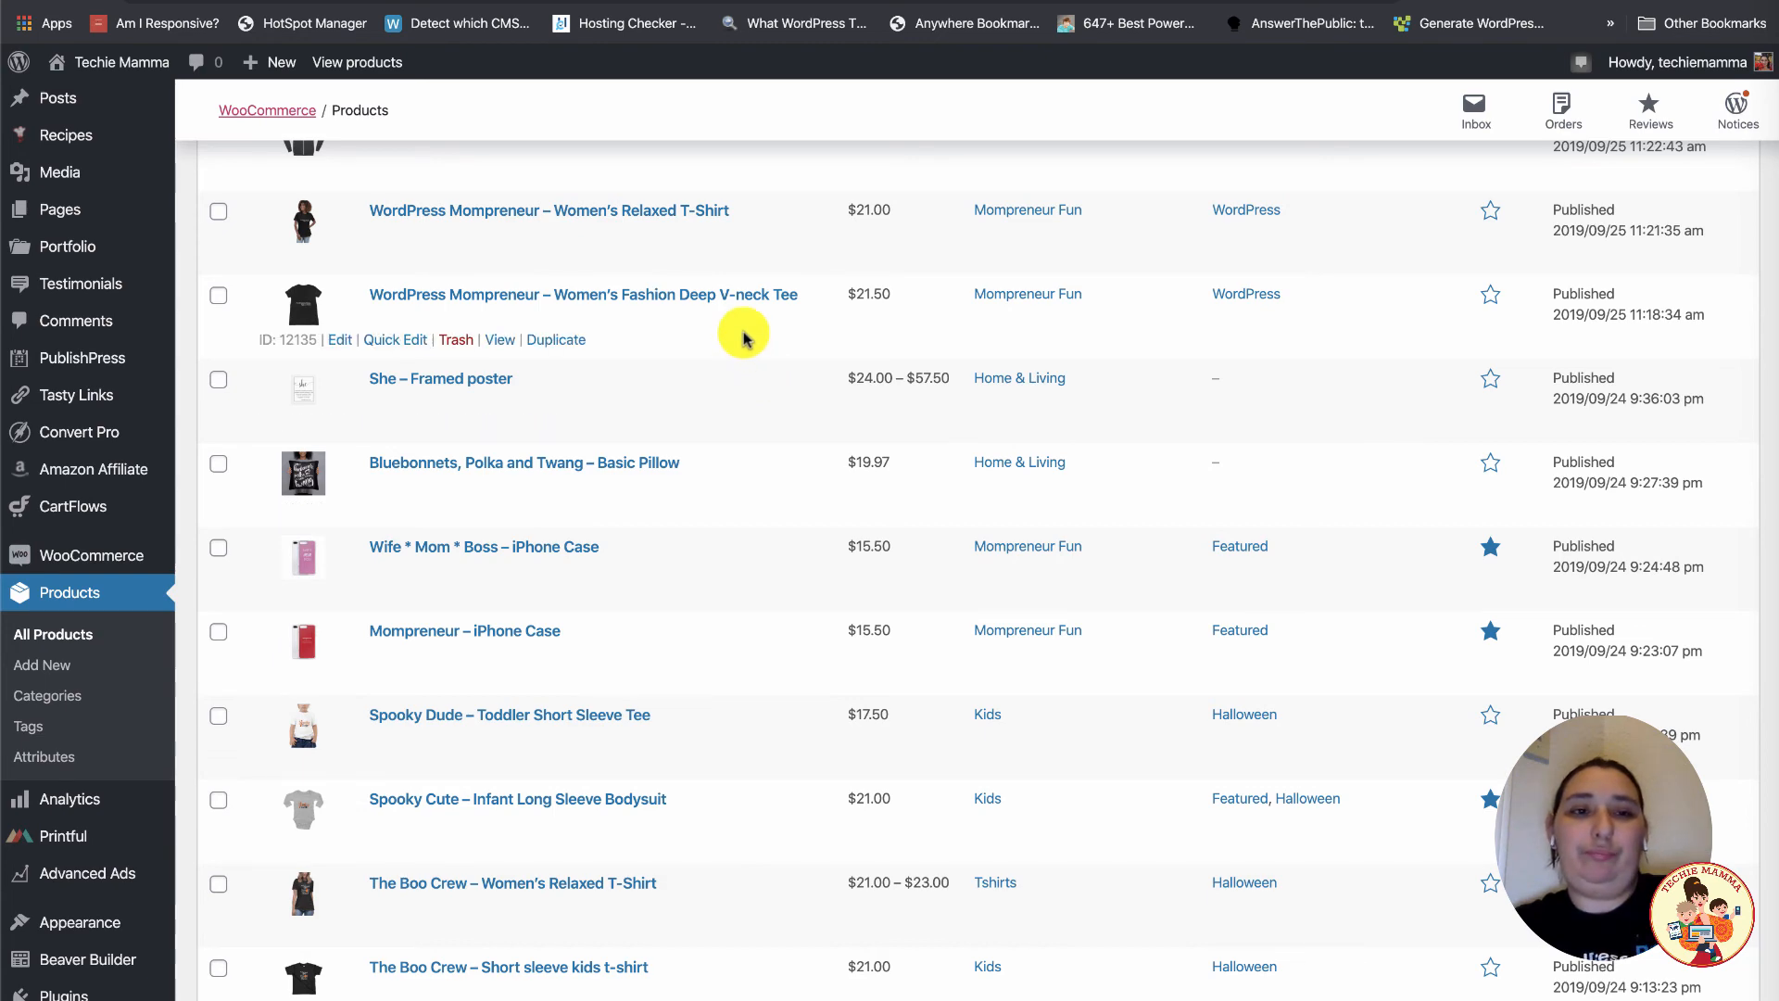
pyautogui.scroll(-2, 743, 338)
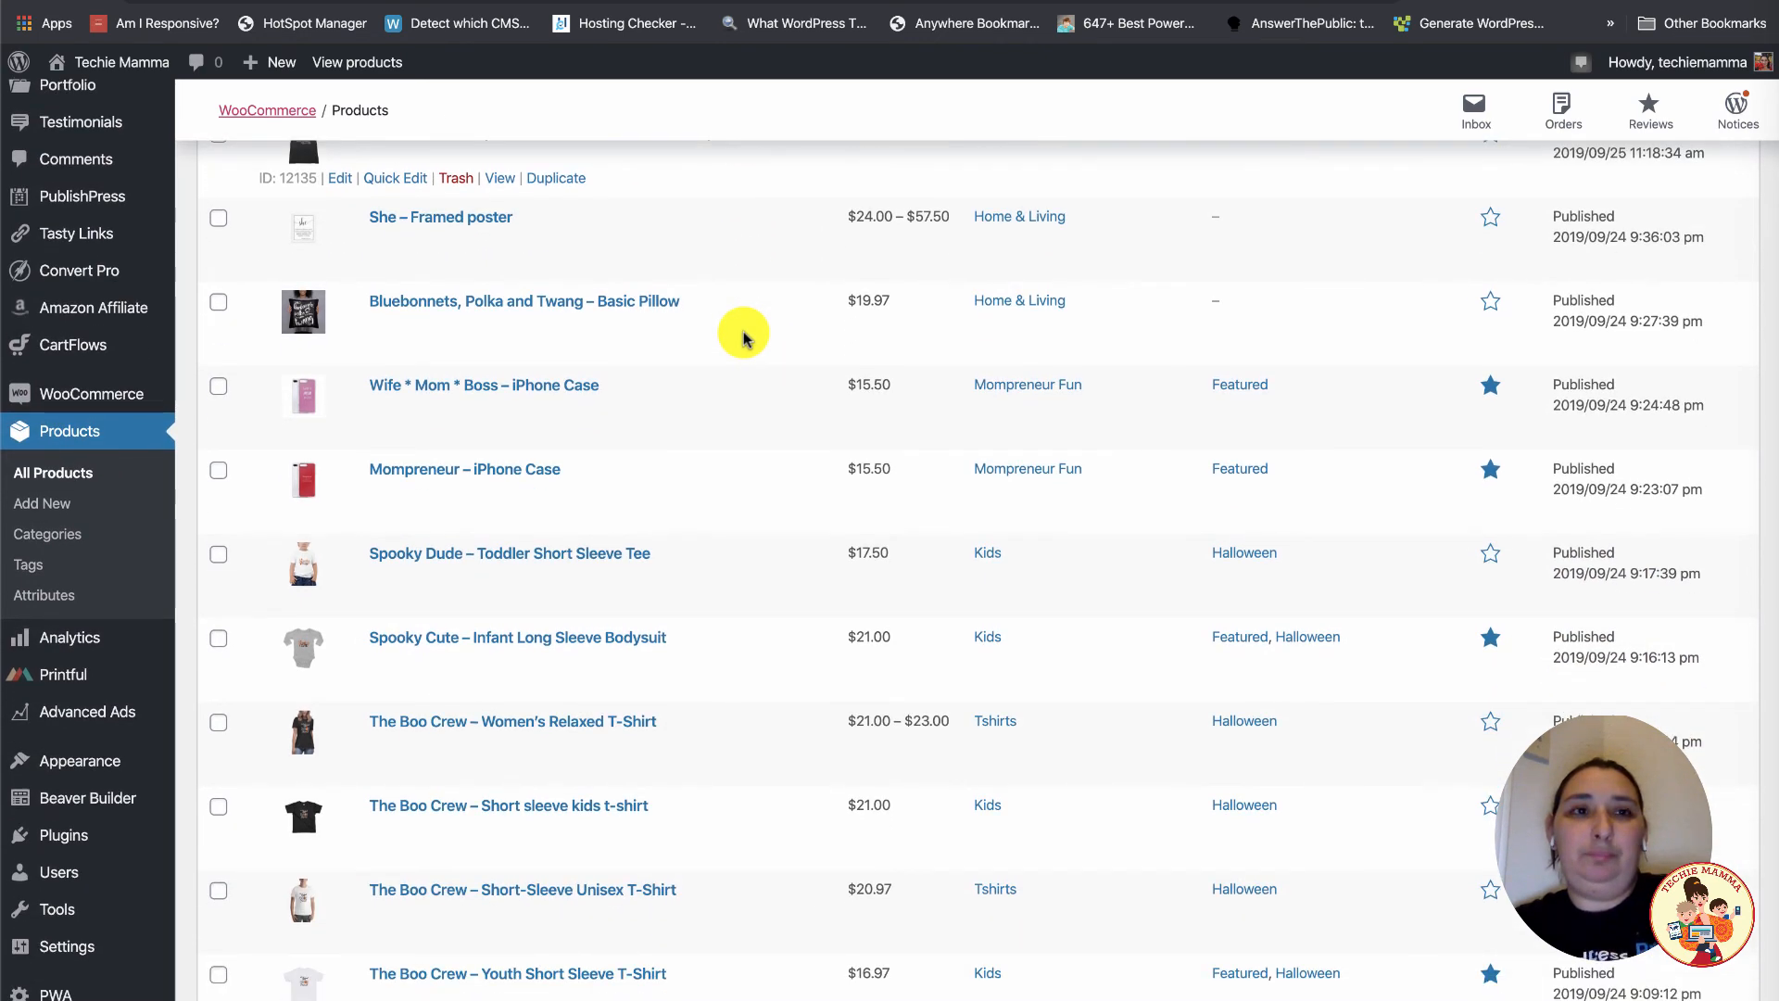
pyautogui.scroll(-1, 743, 338)
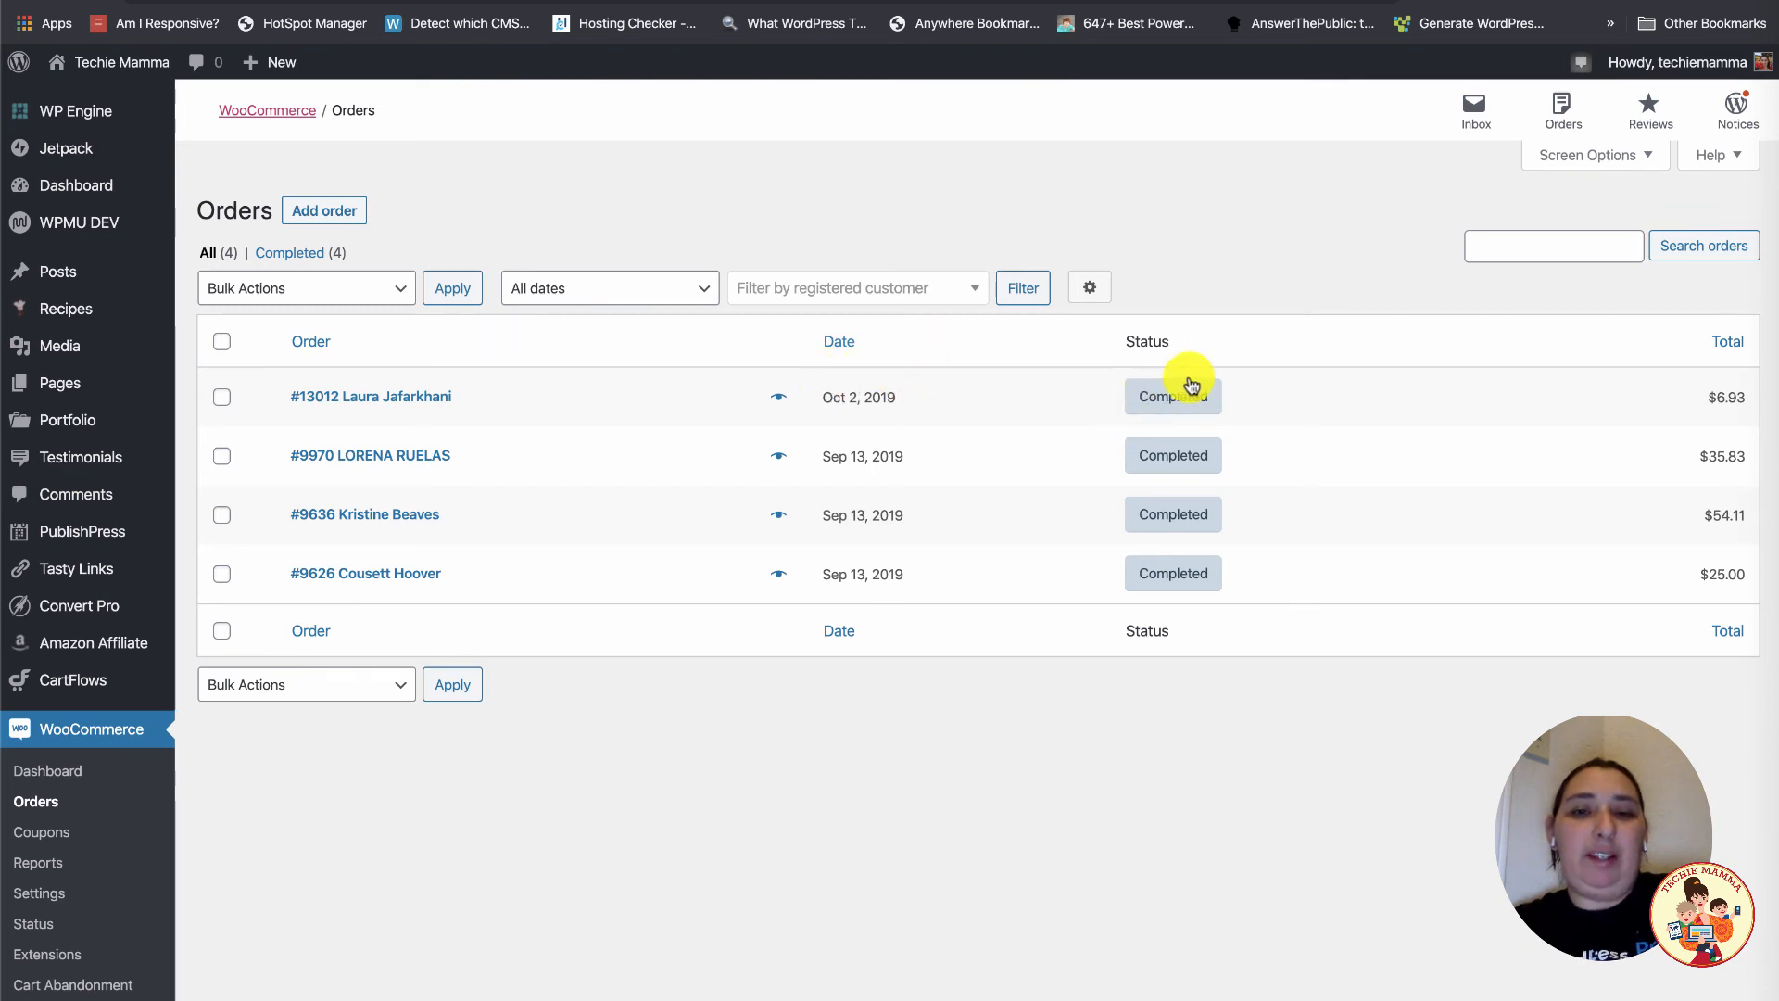
# - Open the second completed order in the WooCommerce orders list and examine its items, order notes, custom fields and payment method
pyautogui.moveTo(1210, 408)
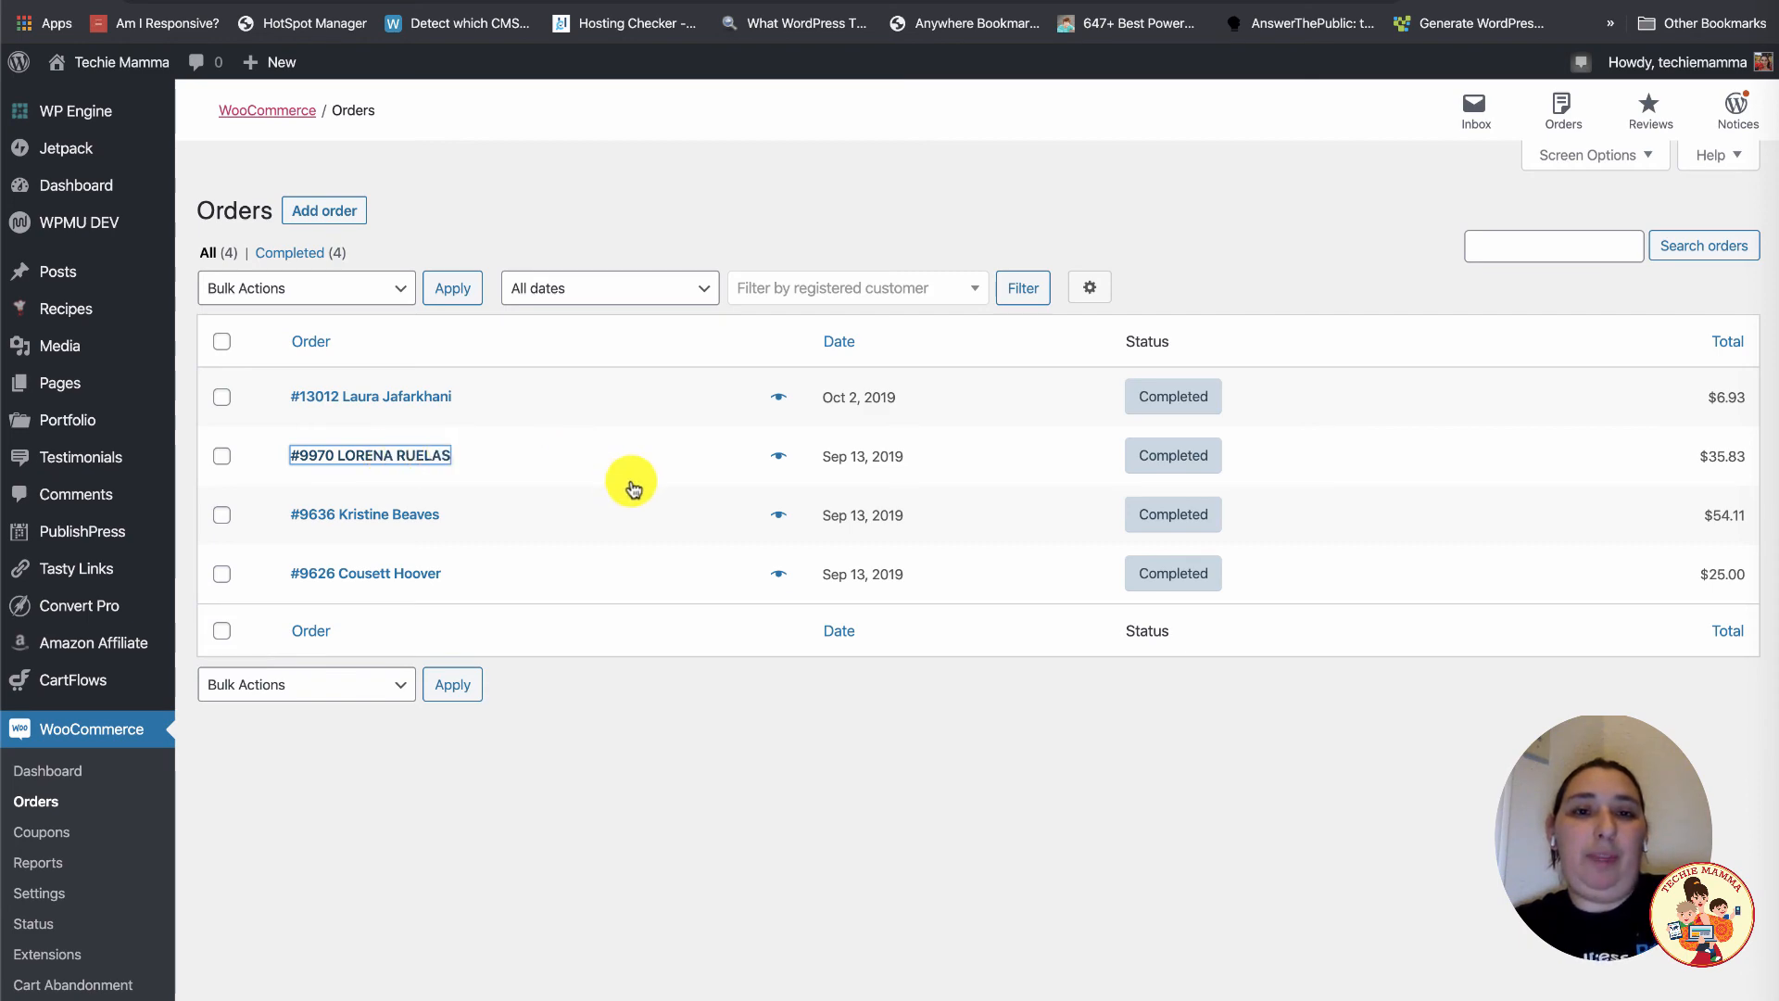
pyautogui.scroll(-2, 636, 482)
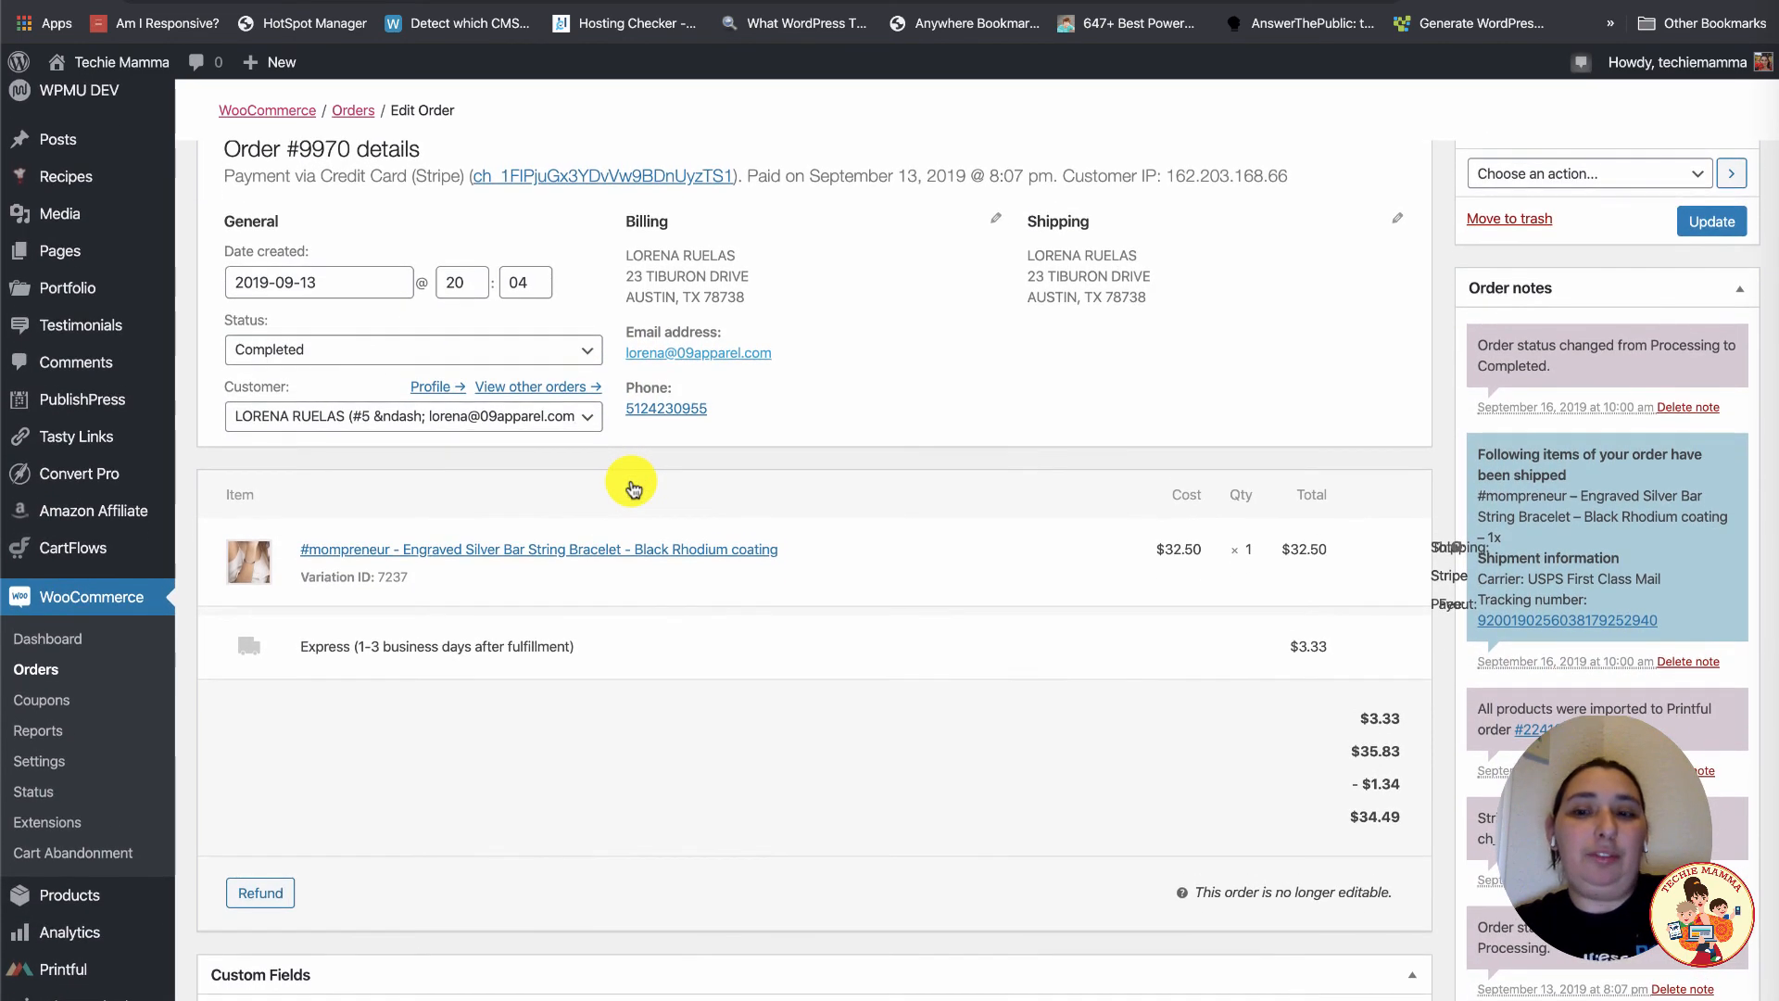
pyautogui.scroll(-3, 1459, 548)
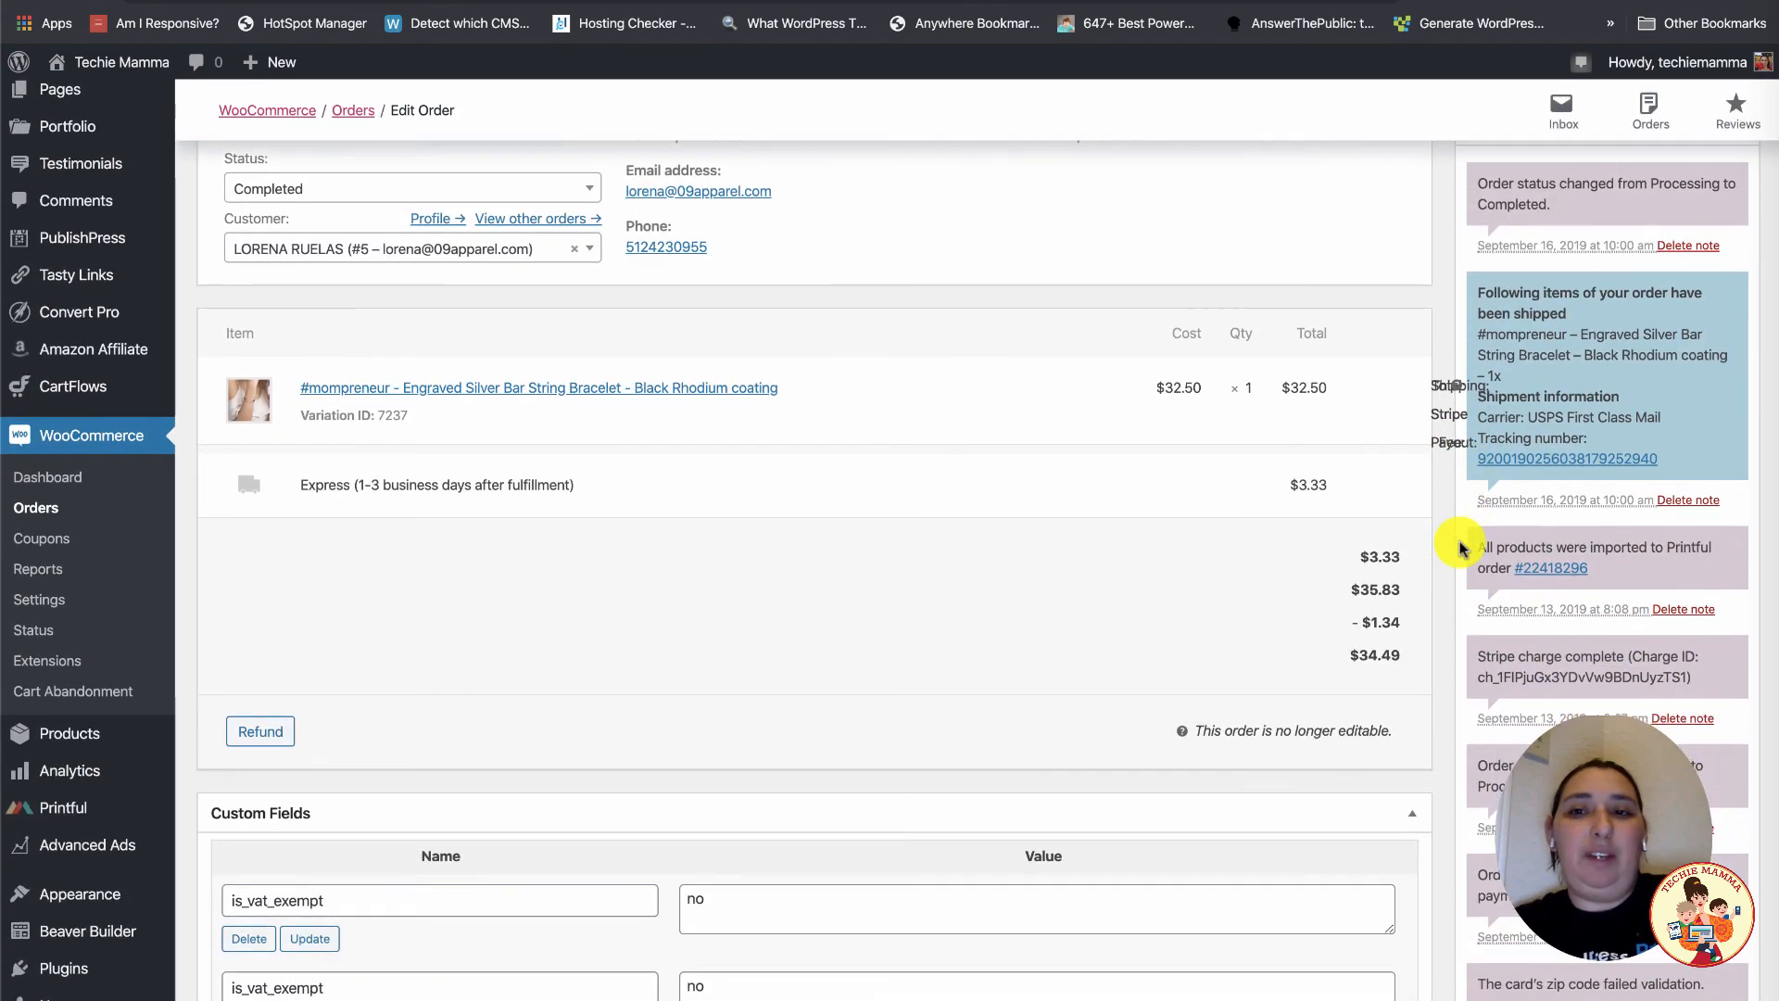
pyautogui.scroll(-8, 1587, 621)
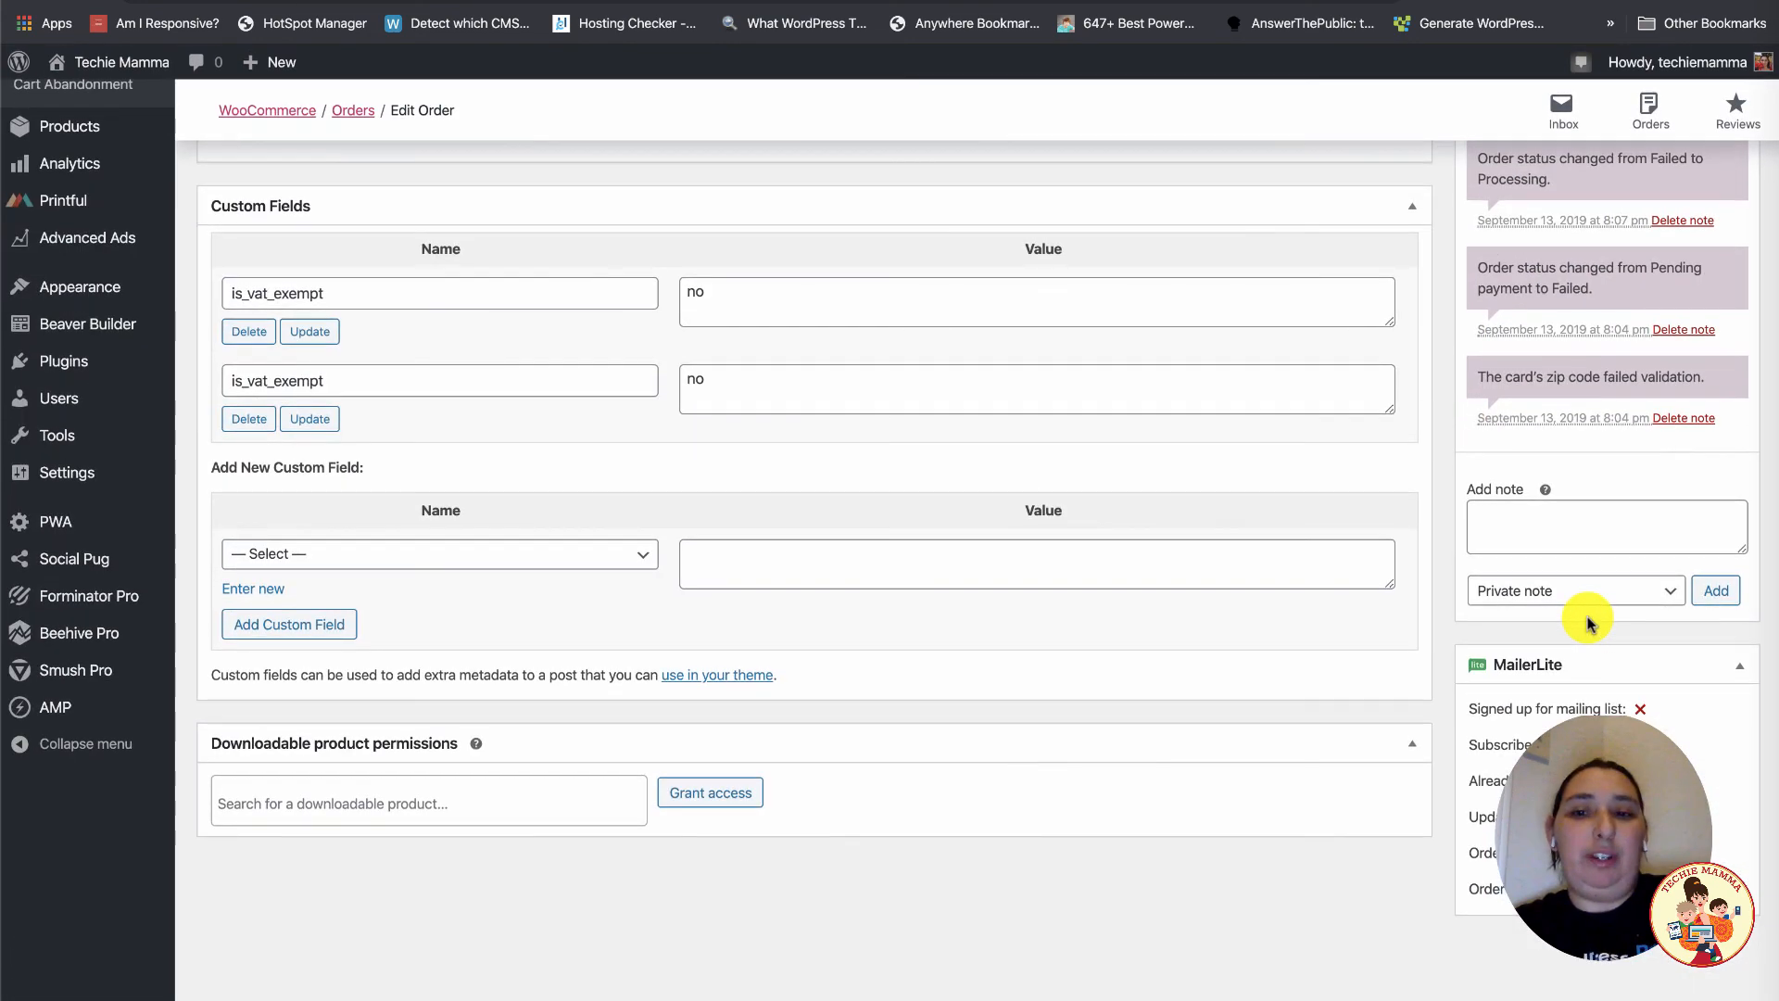
pyautogui.scroll(7, 1587, 619)
pyautogui.scroll(1, 1588, 622)
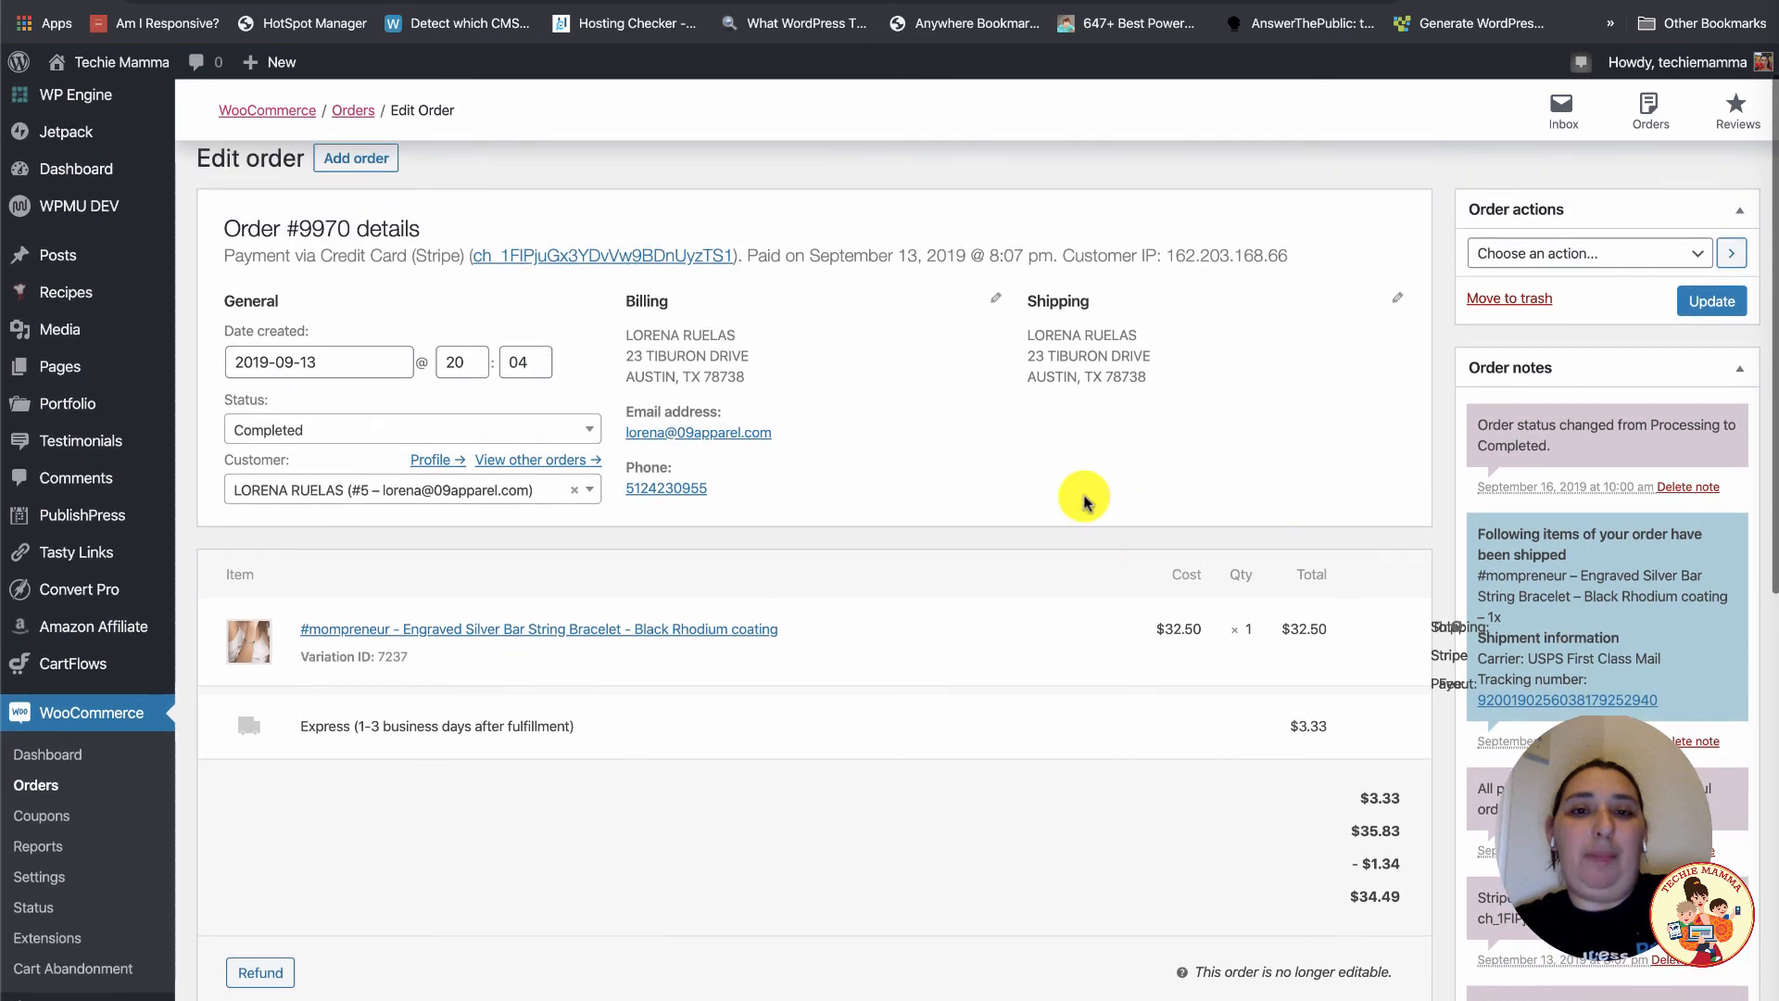
pyautogui.moveTo(1010, 338); pyautogui.dragTo(687, 255)
pyautogui.scroll(1, 806, 414)
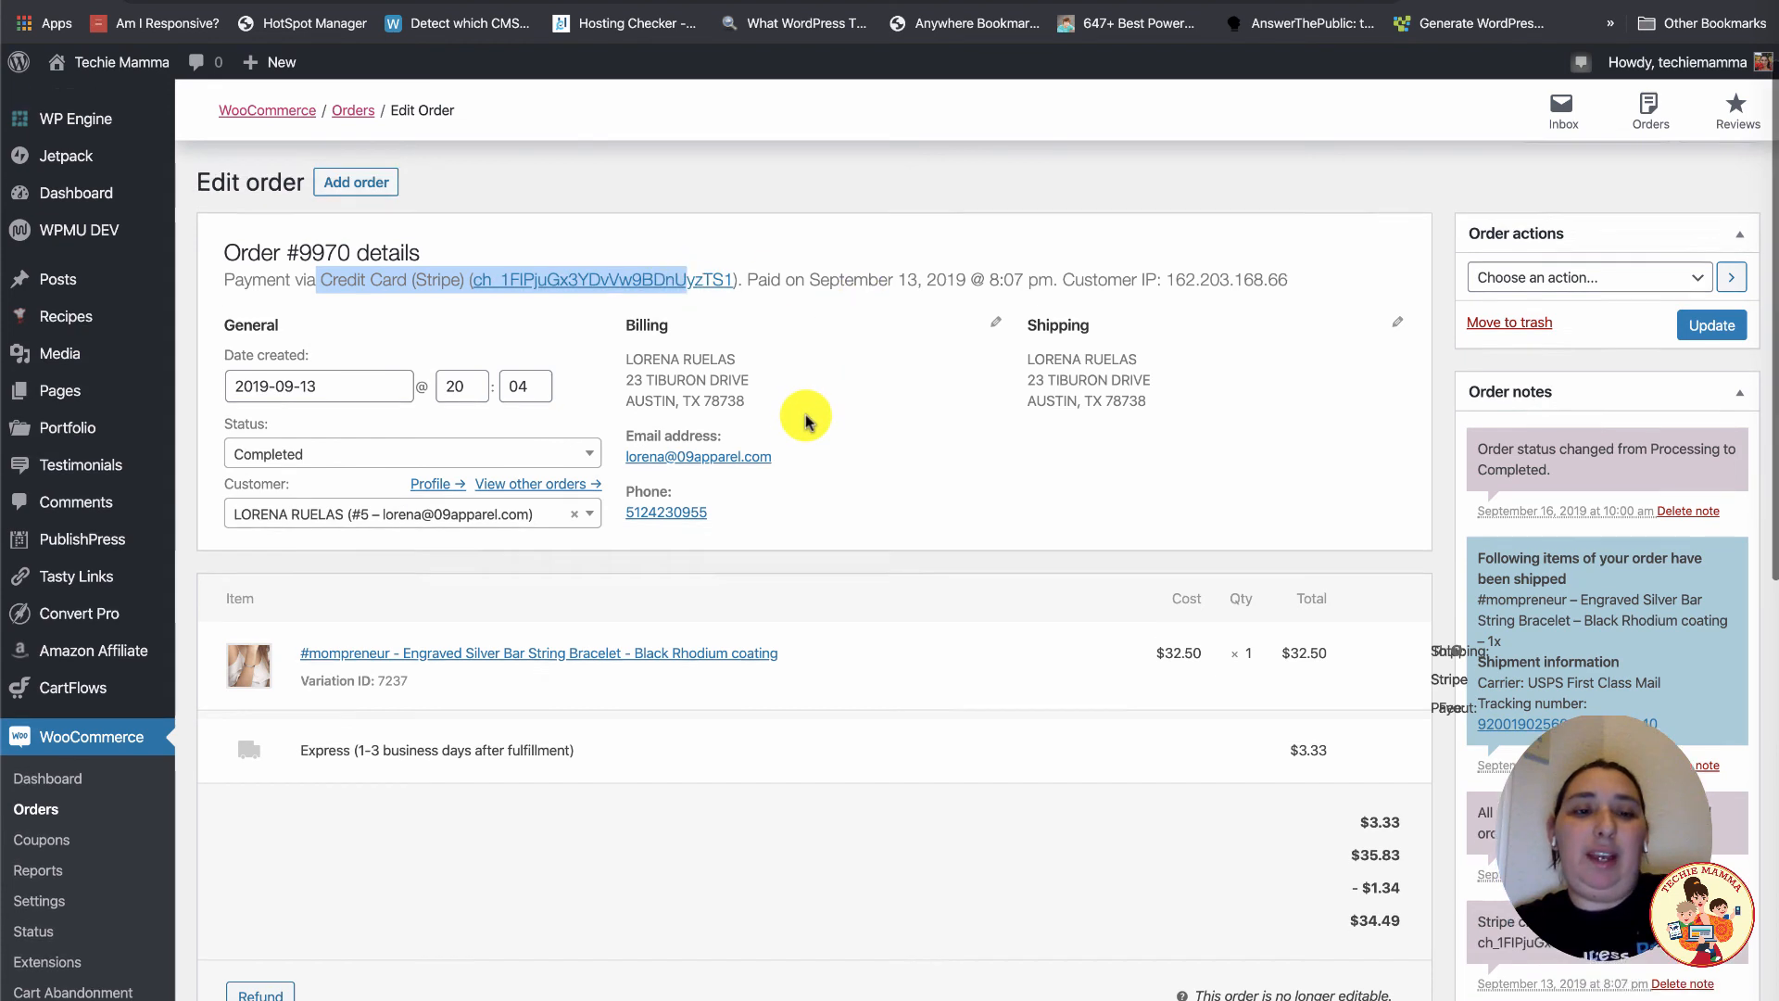